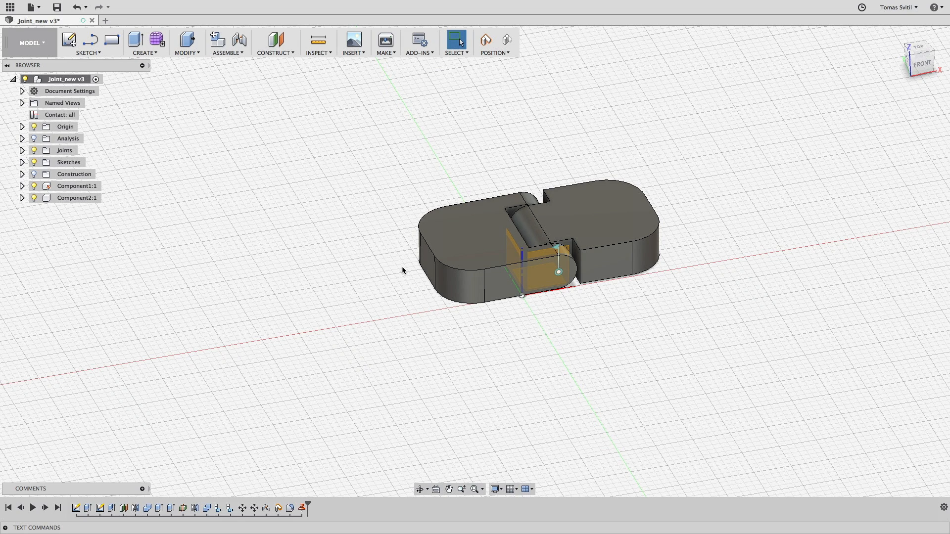
Examine the finished hinge model from several angles, temporarily hiding Component1 and Component2 in turn to view each part alone
shift+middle_drag(672, 268, 666, 325)
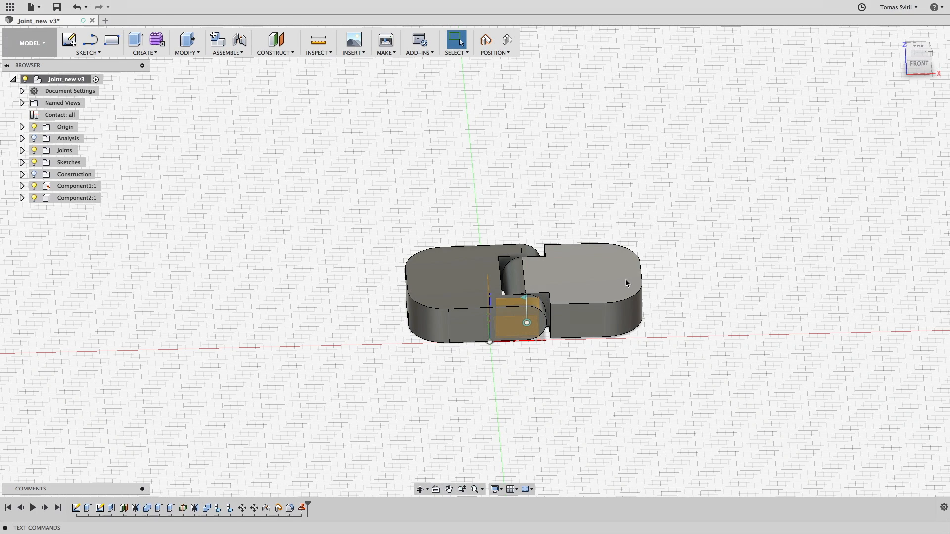
drag(428, 277, 477, 344)
shift+middle_drag(615, 283, 594, 330)
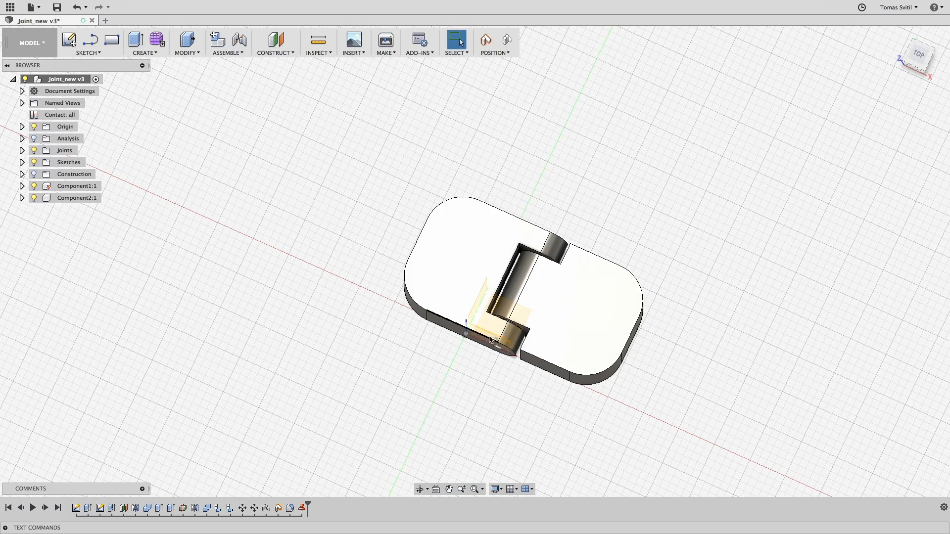
middle_drag(500, 364, 523, 347)
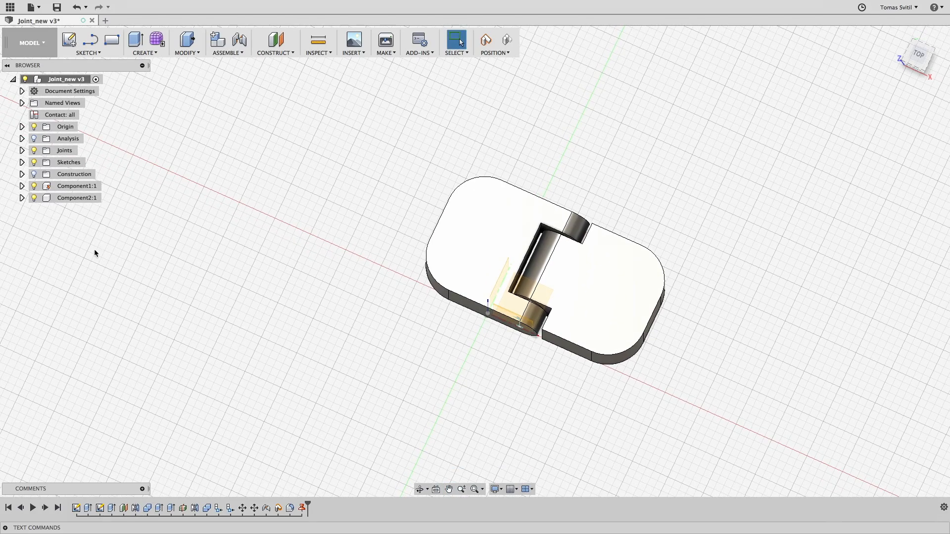
click(34, 186)
shift+middle_drag(636, 361, 563, 153)
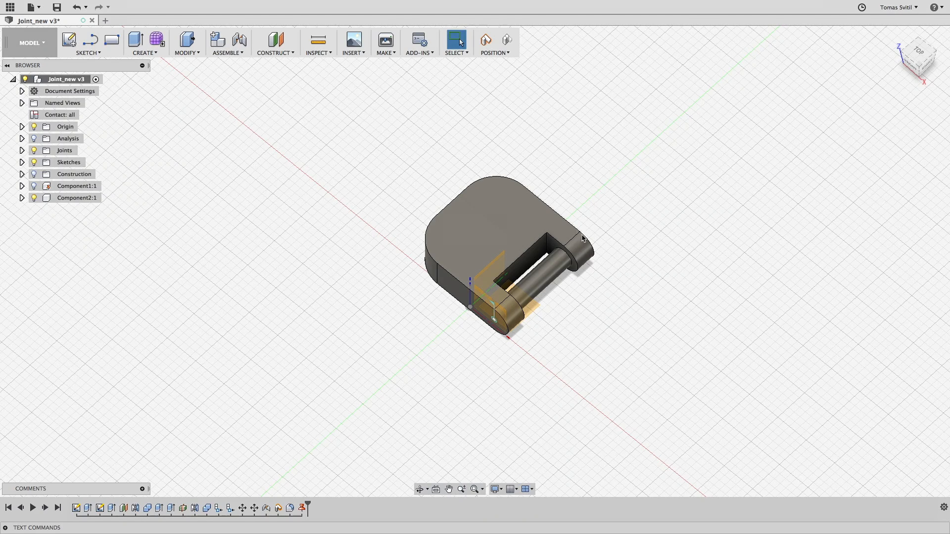
click(34, 186)
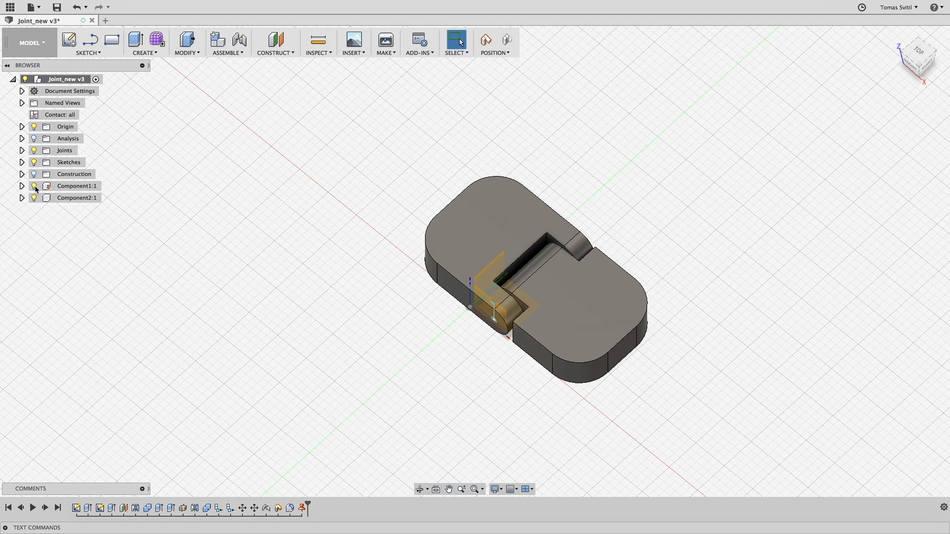
click(35, 198)
mouse_move(524, 316)
shift+middle_down()
mouse_move(551, 289)
mouse_move(518, 299)
shift+middle_up()
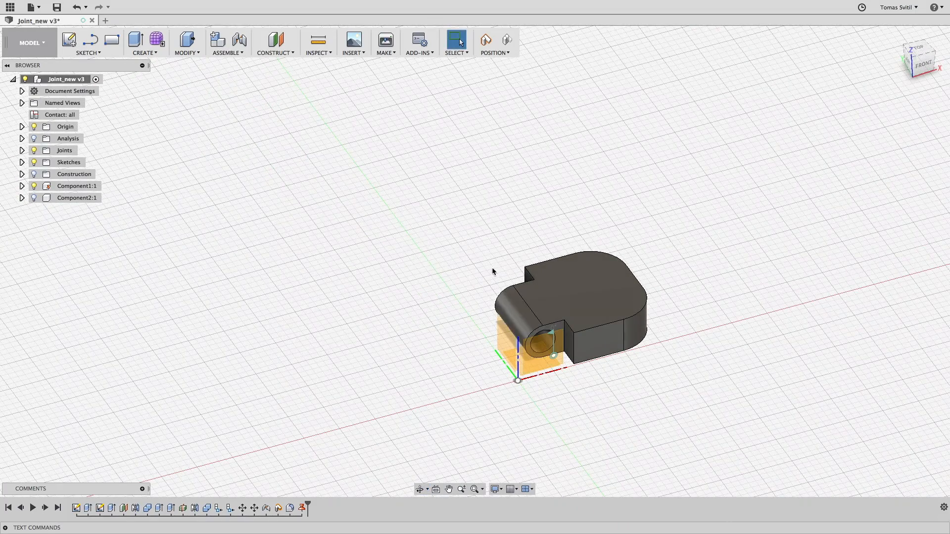
click(34, 198)
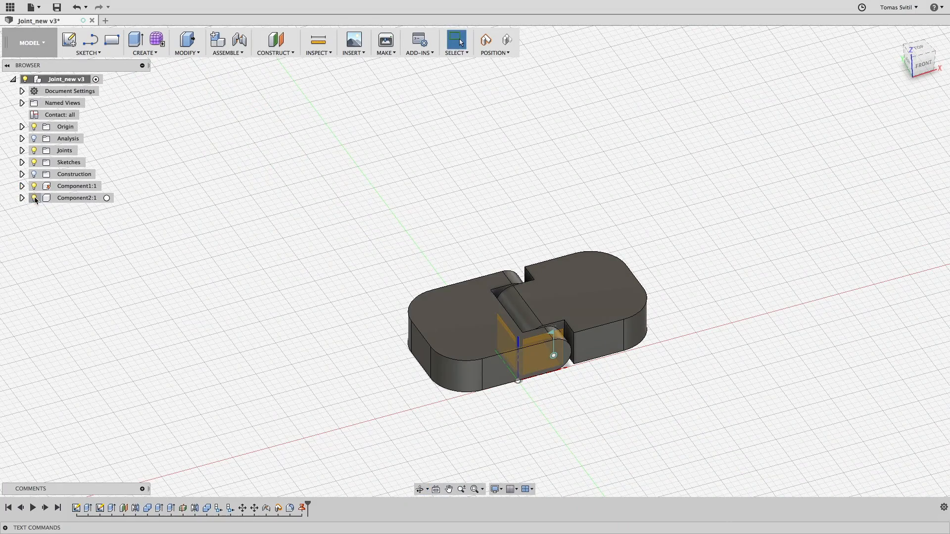
shift+middle_drag(740, 433, 664, 376)
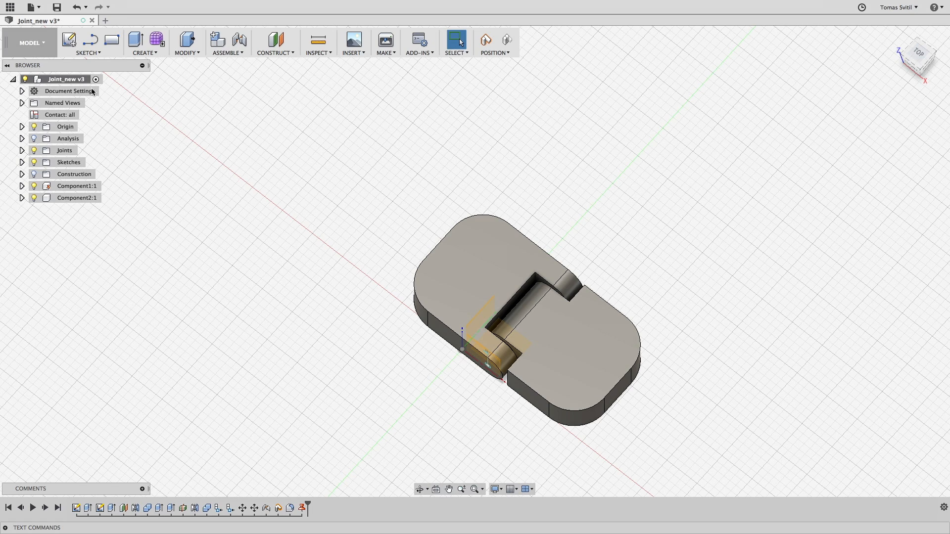
Create a new design and save it under the name Joint
click(106, 21)
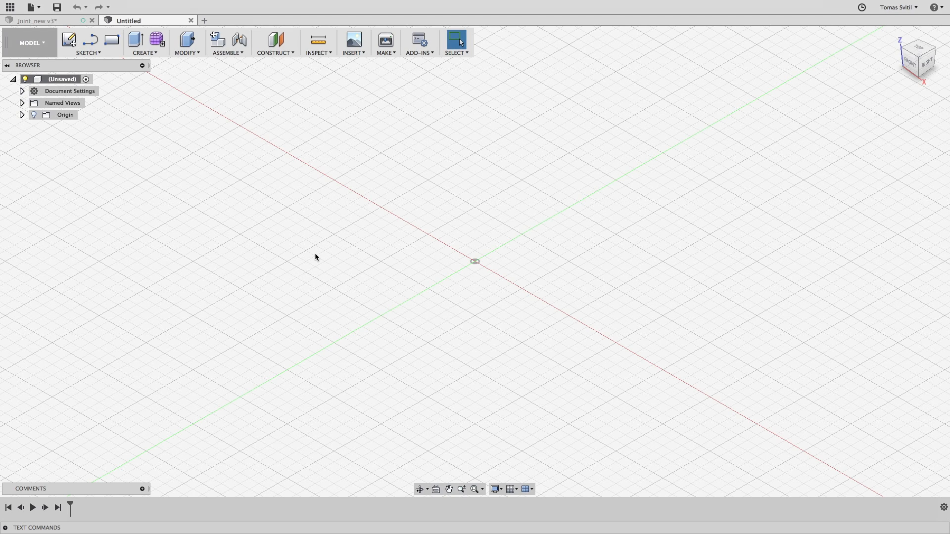
key(super+s)
text(Joint)
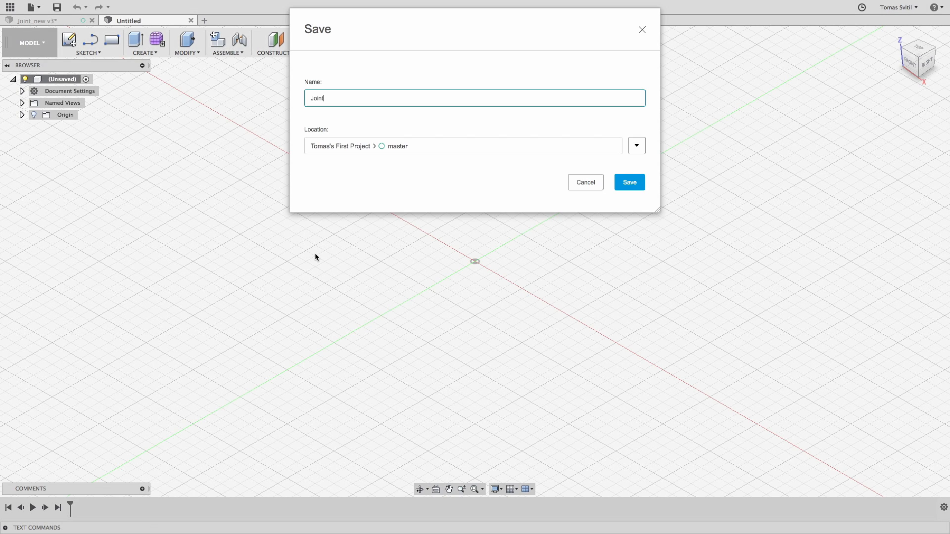
key(Return)
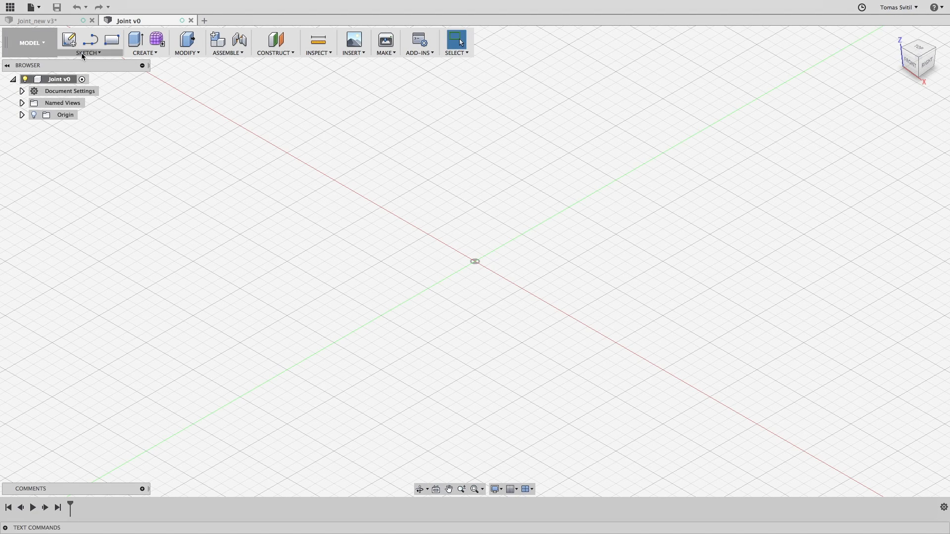
Sketch a 50 x 25 mm rectangle on the XY plane, with its lower right corner at the origin
click(109, 44)
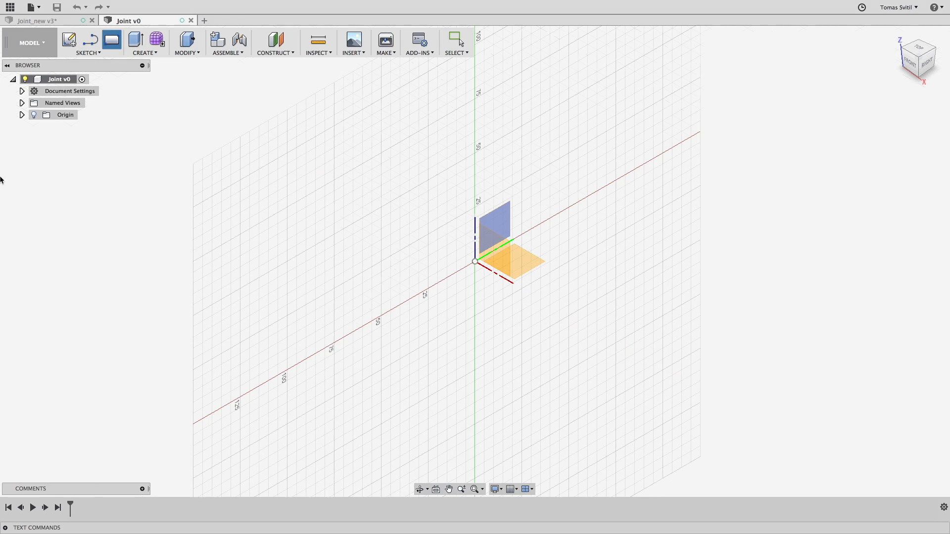
click(22, 115)
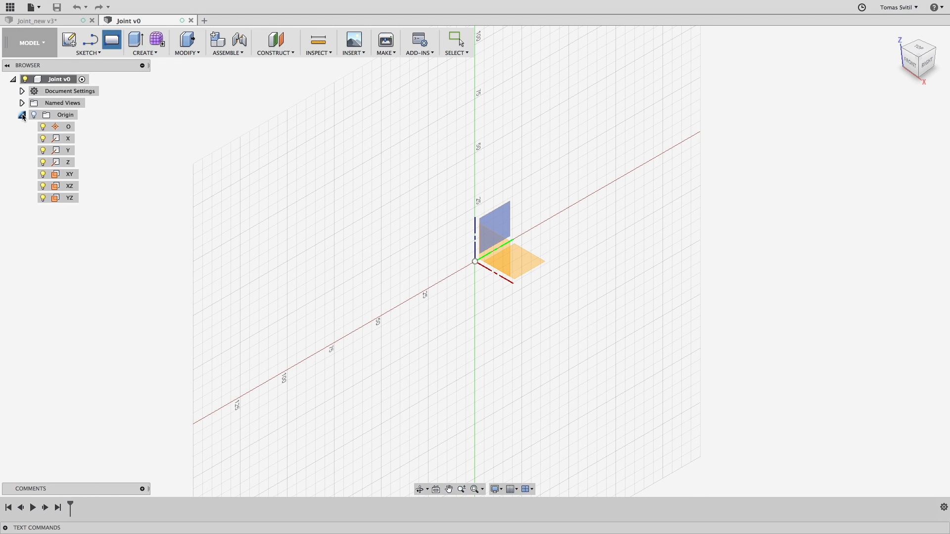
click(65, 174)
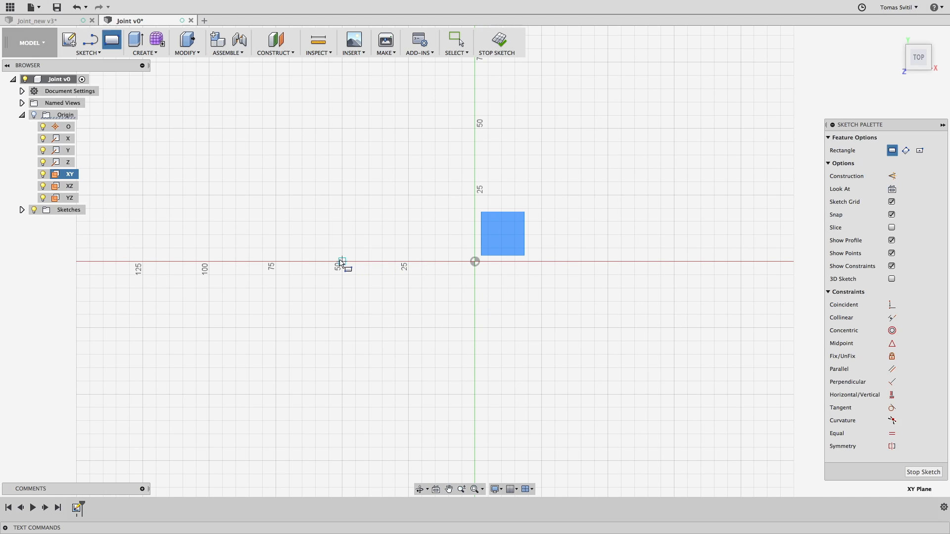
click(341, 262)
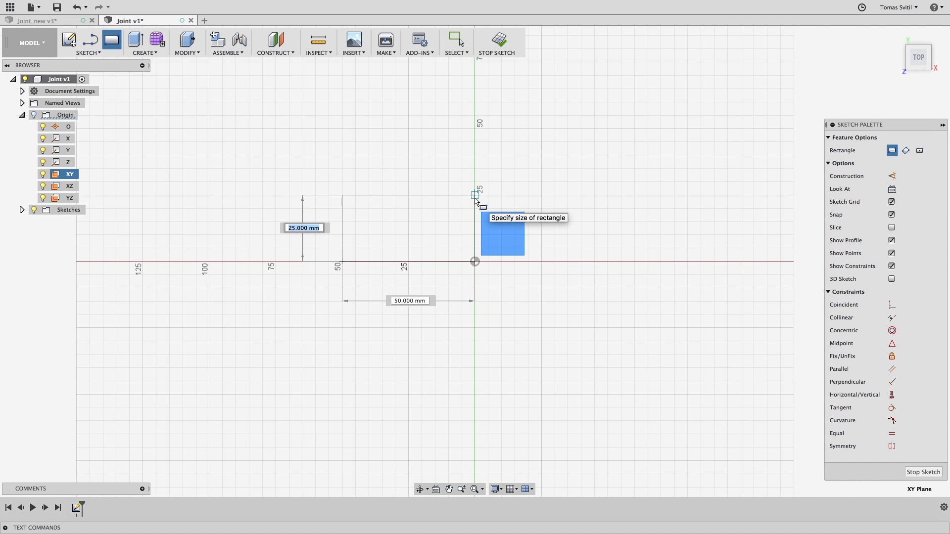
click(475, 196)
Add a 25 mm diameter circle centred on the midpoint of the rectangle's right edge
click(112, 53)
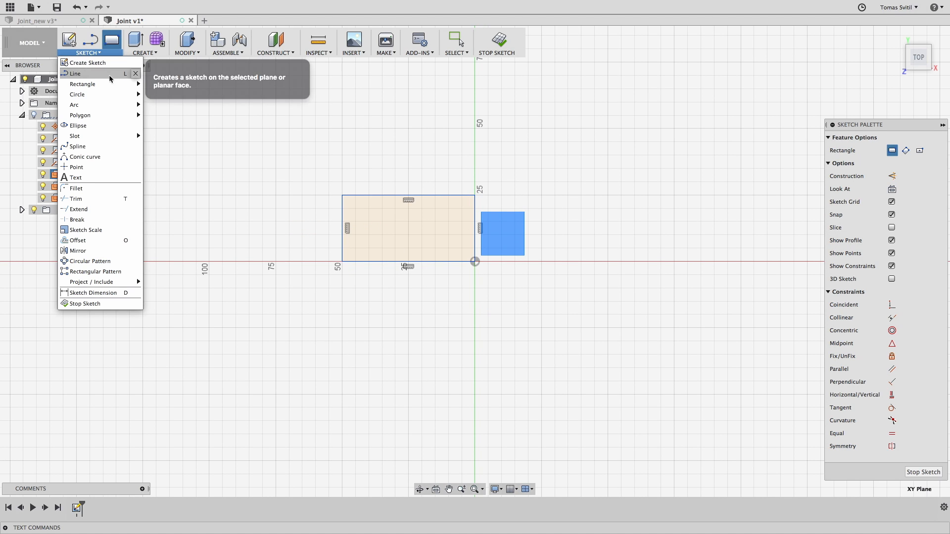
mouse_move(108, 95)
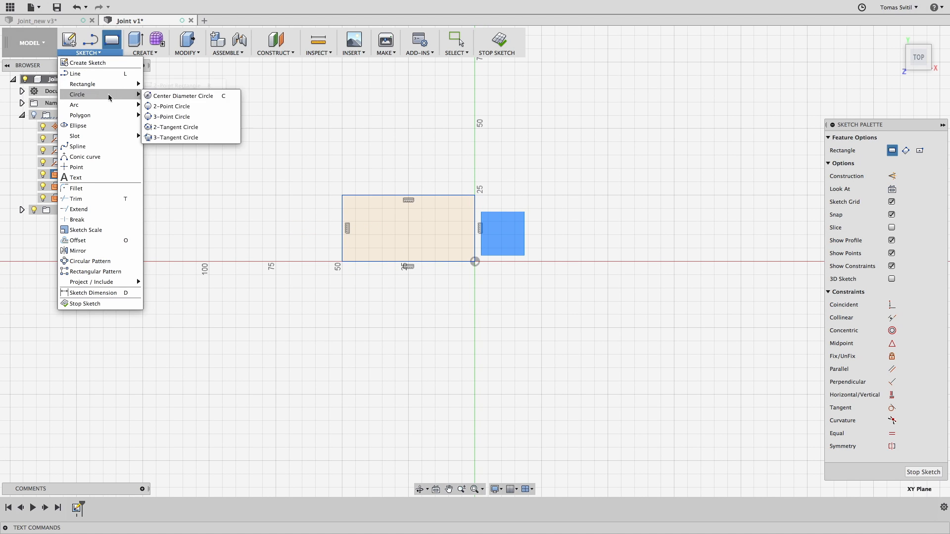
click(158, 96)
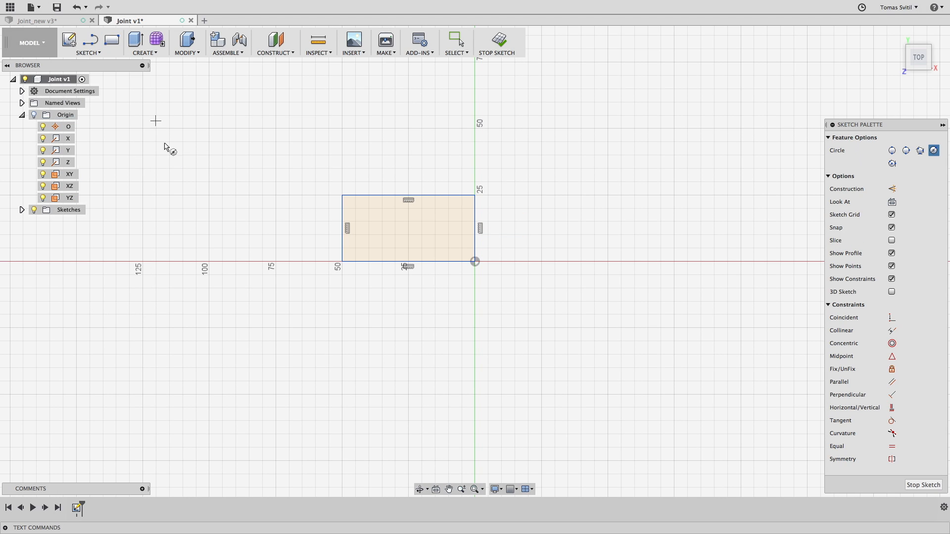
click(475, 228)
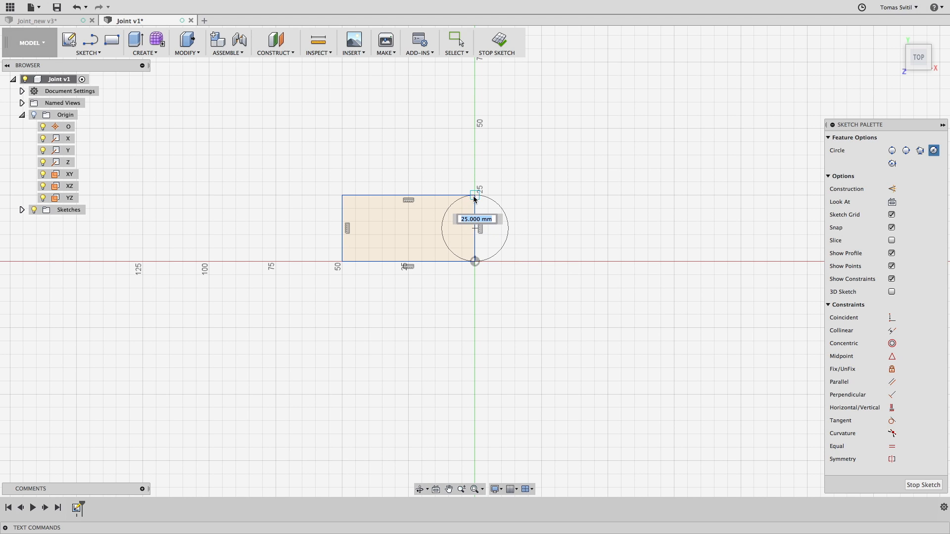
click(475, 260)
key(Escape)
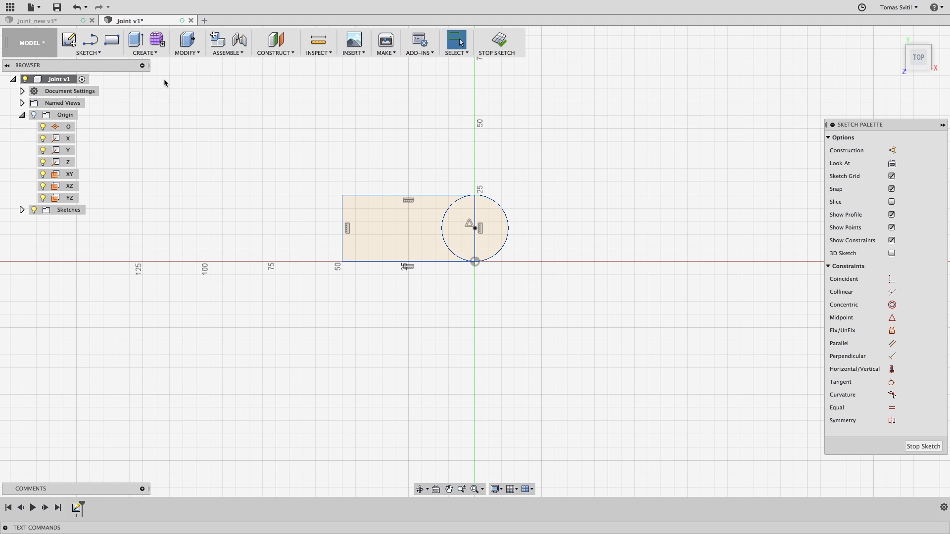
Trim the circle's inner half and the rectangle's right edge to leave a single profile with a rounded end
click(88, 53)
click(119, 197)
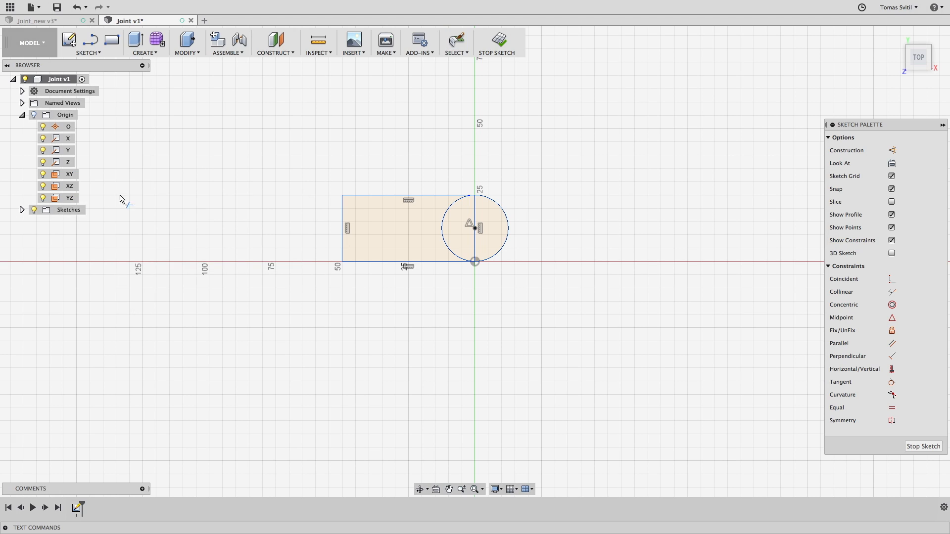
click(445, 215)
click(475, 232)
scroll(503, 235, down, 2)
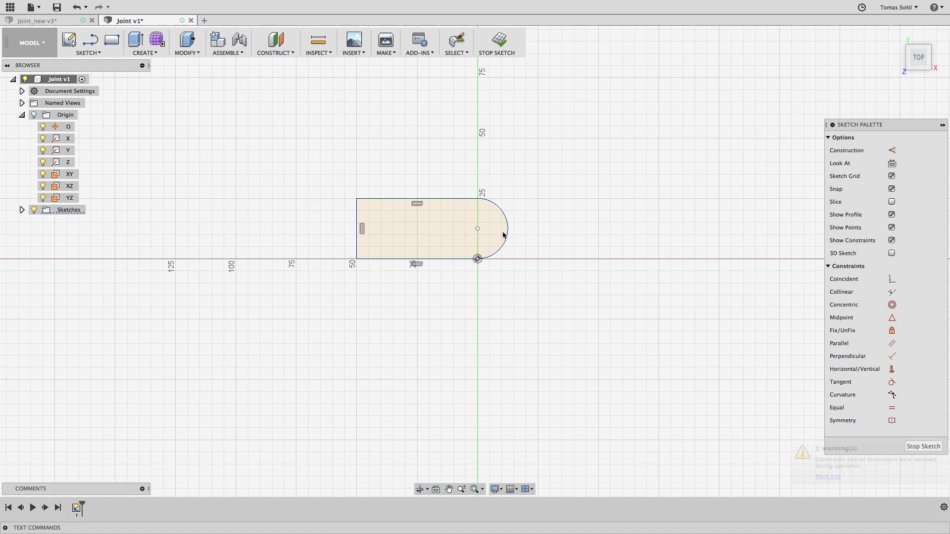
scroll(503, 235, up, 2)
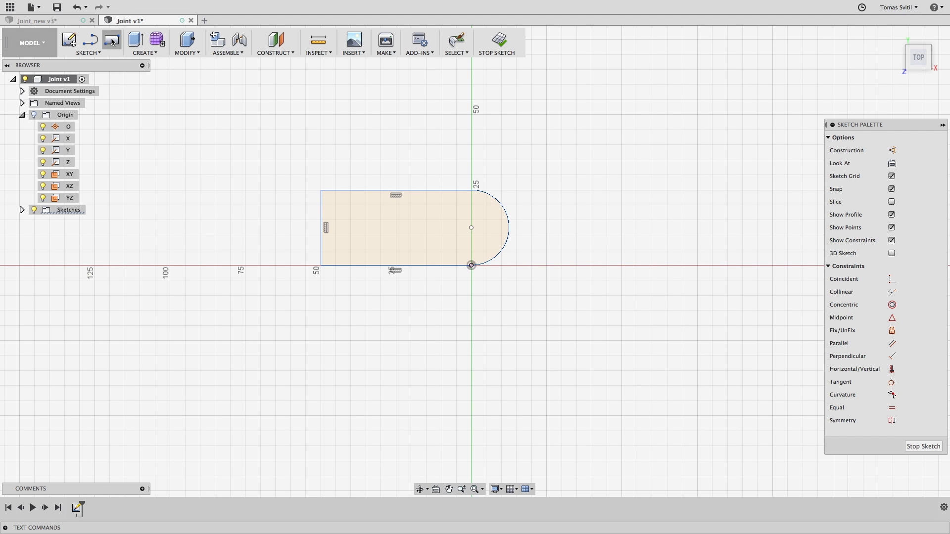
click(96, 53)
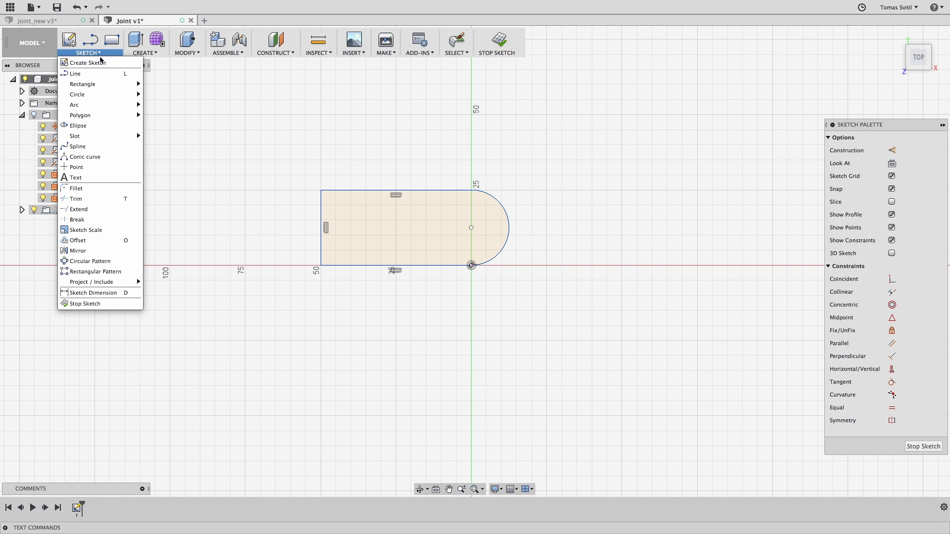
key(Escape)
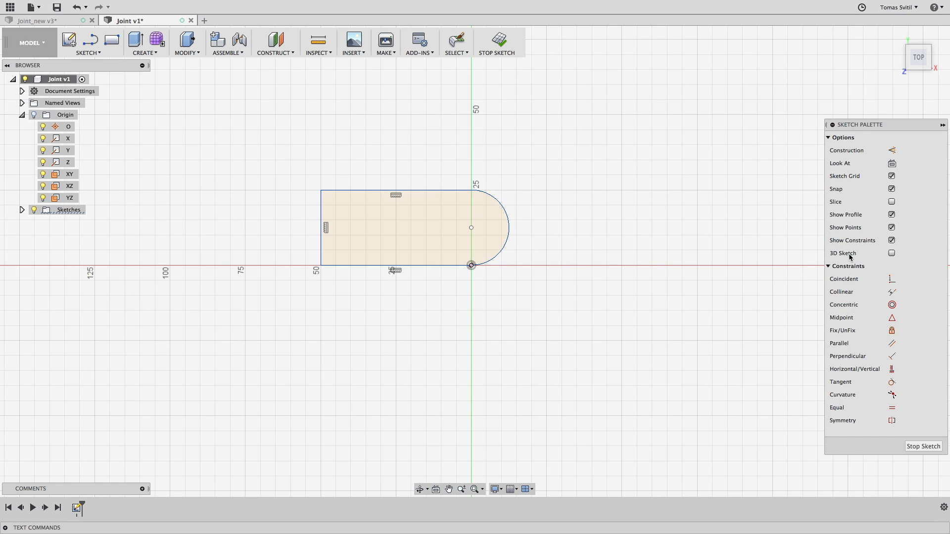
key(Escape)
Apply a tangent constraint between the profile's bottom line and the end arc
mouse_move(440, 191)
mouse_down()
mouse_move(441, 158)
mouse_move(440, 189)
mouse_up()
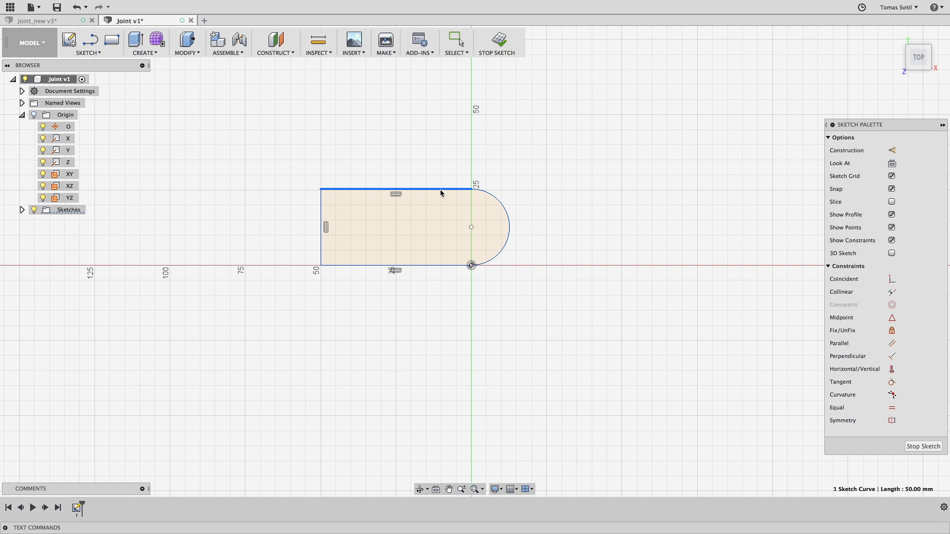
click(891, 382)
click(892, 383)
click(413, 265)
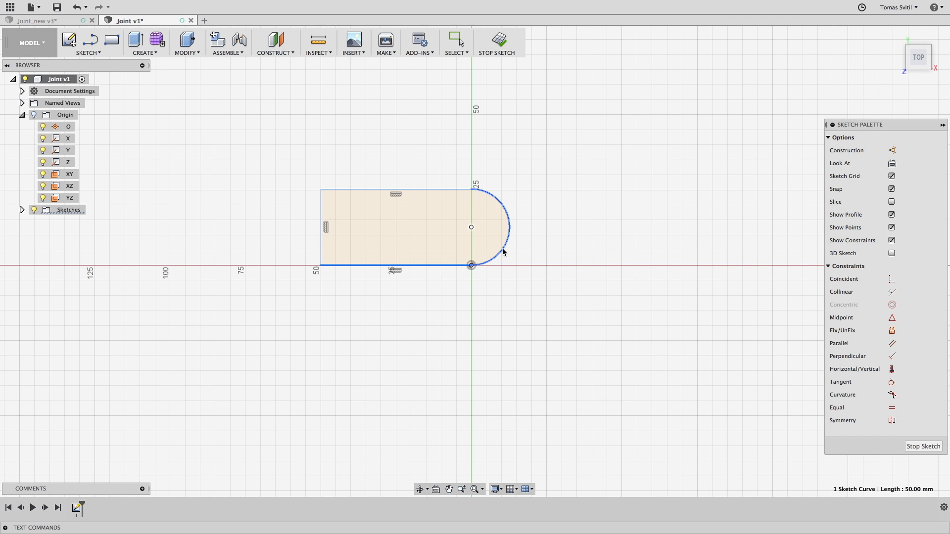
double_click(502, 249)
Apply a tangent constraint between the profile's top line and the end arc
click(446, 188)
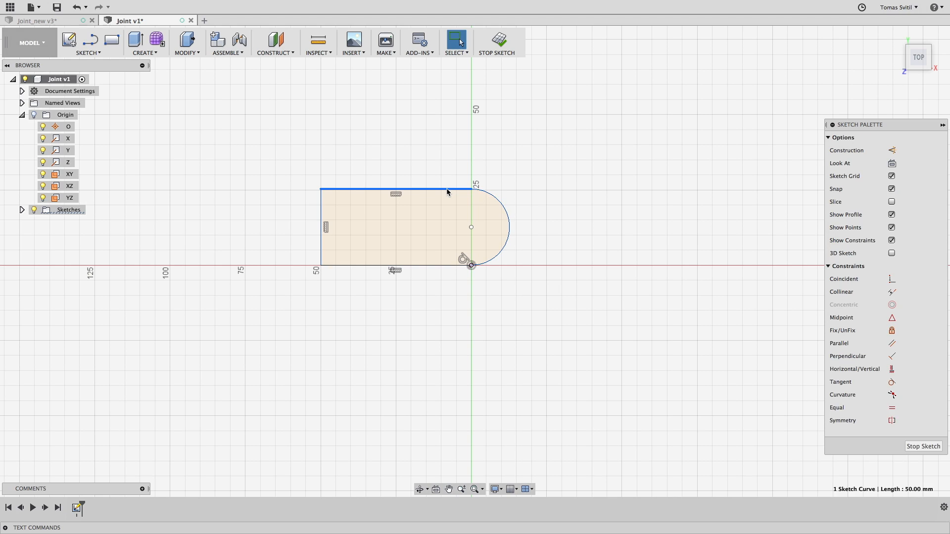
click(502, 207)
click(891, 409)
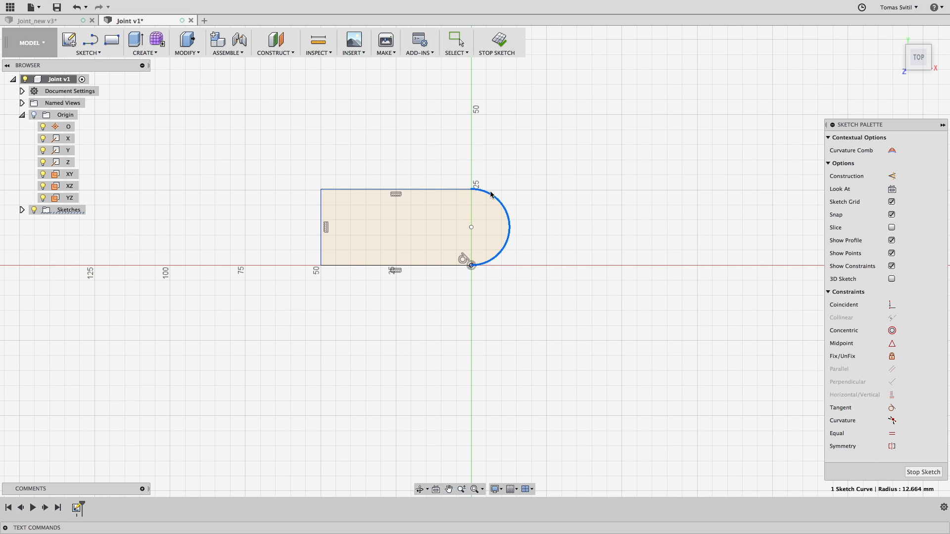
click(491, 191)
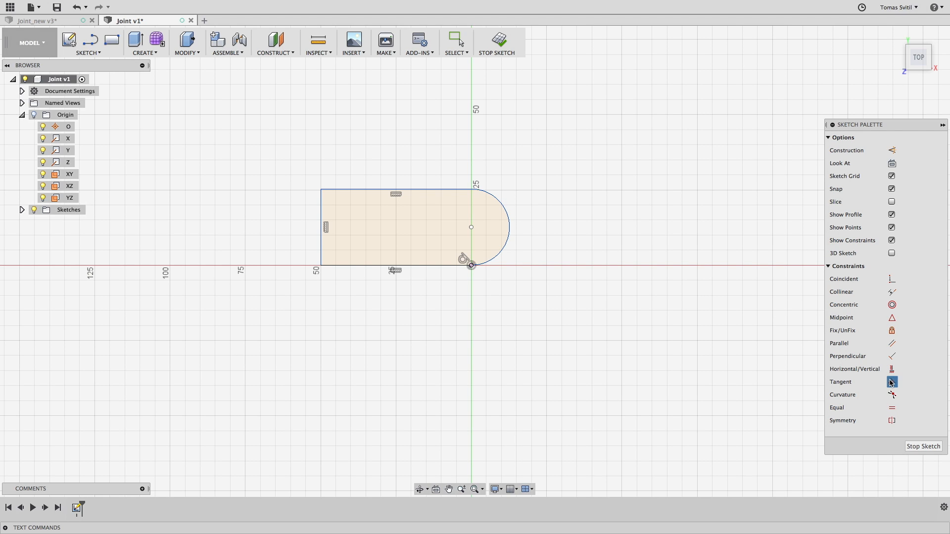
click(437, 189)
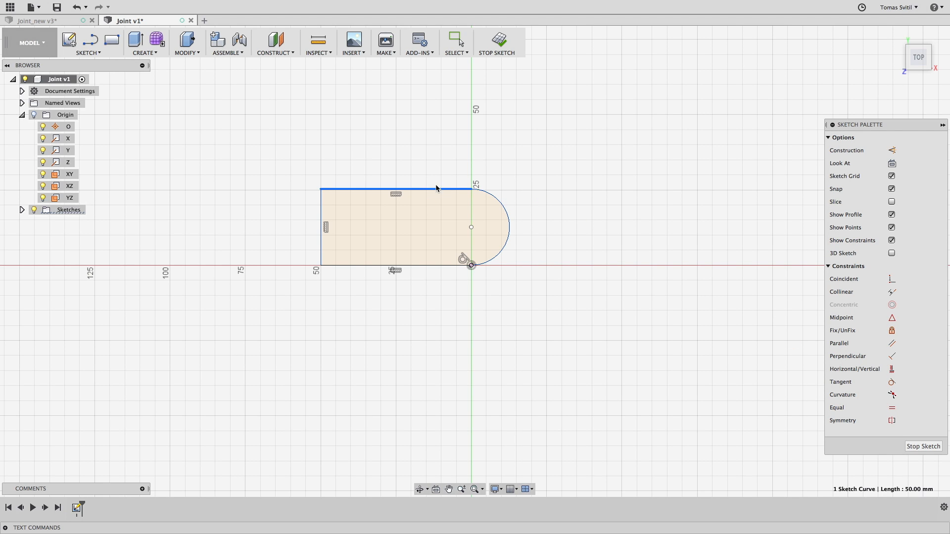
click(500, 199)
key(Escape)
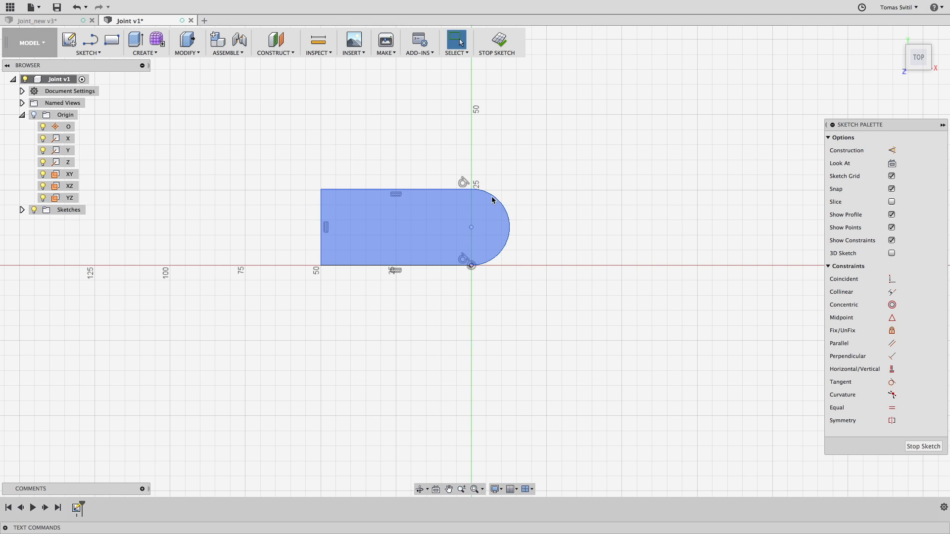
Dimension the profile's top straight line to a length of 15 mm
middle_drag(331, 128, 362, 144)
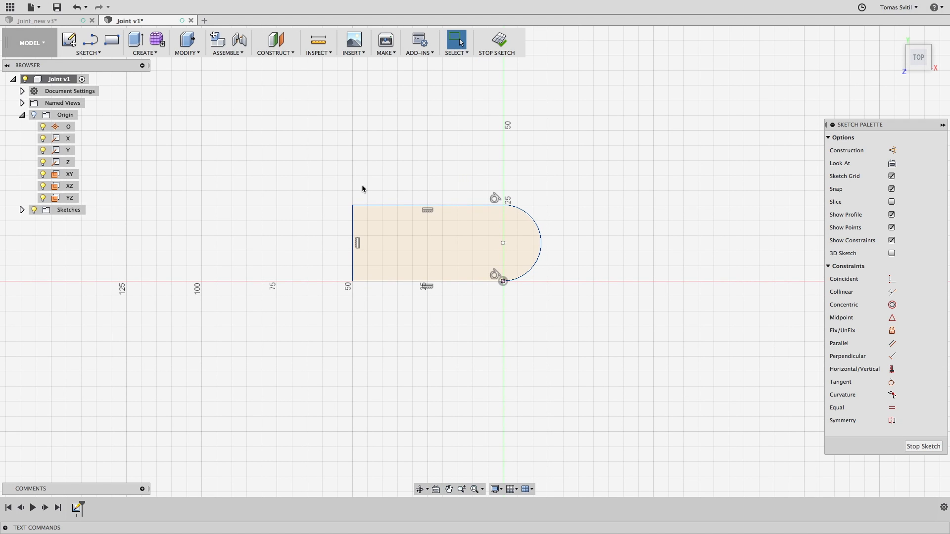
click(117, 54)
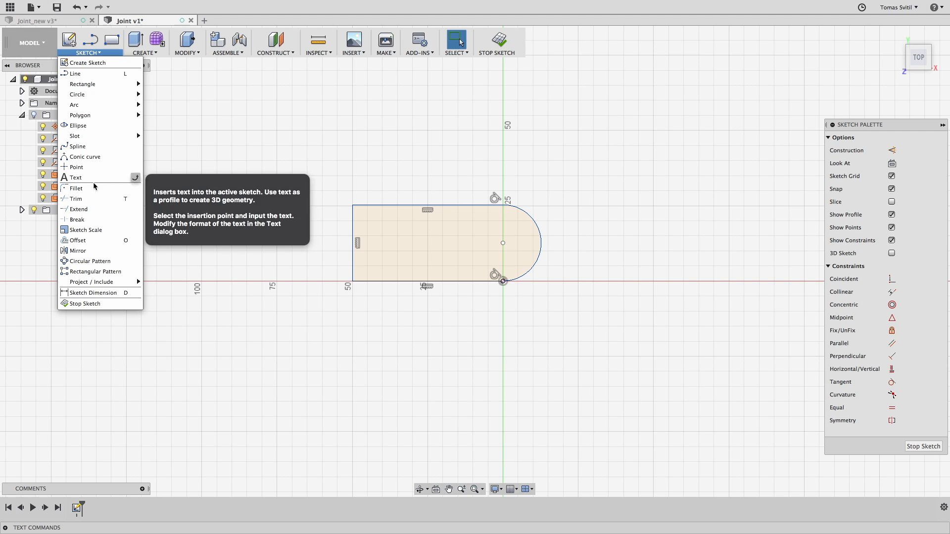
click(93, 292)
click(437, 206)
click(443, 146)
text(15)
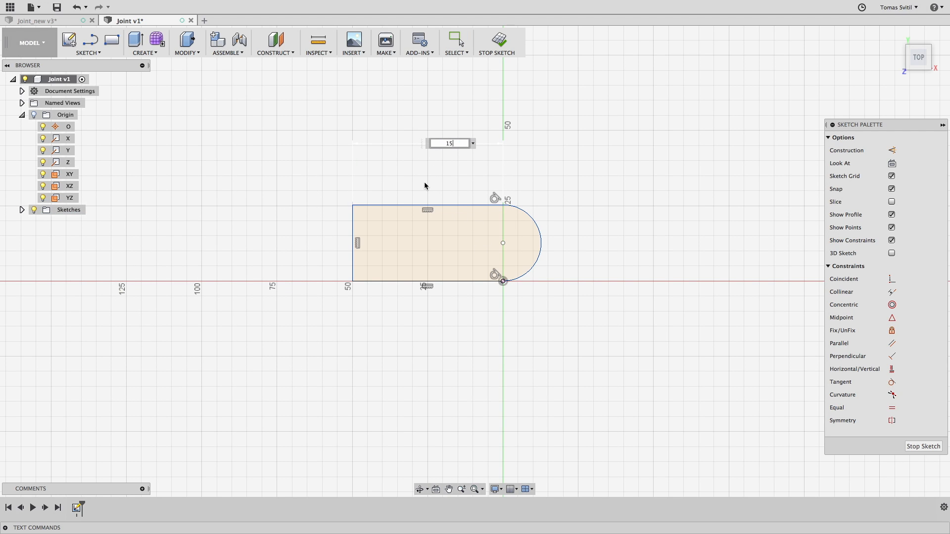
key(Return)
Dimension the profile's left vertical edge to a height of 5 mm
click(457, 225)
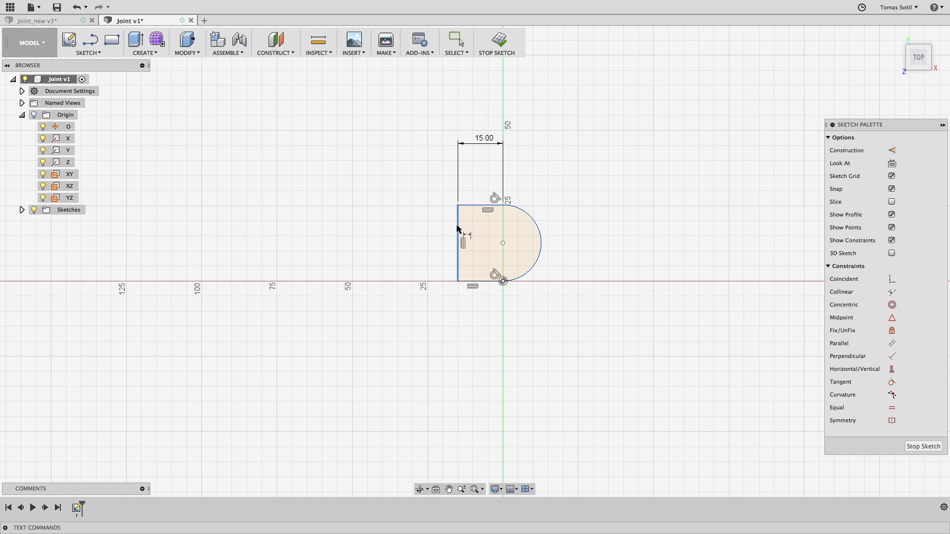
click(394, 225)
text(5)
key(Return)
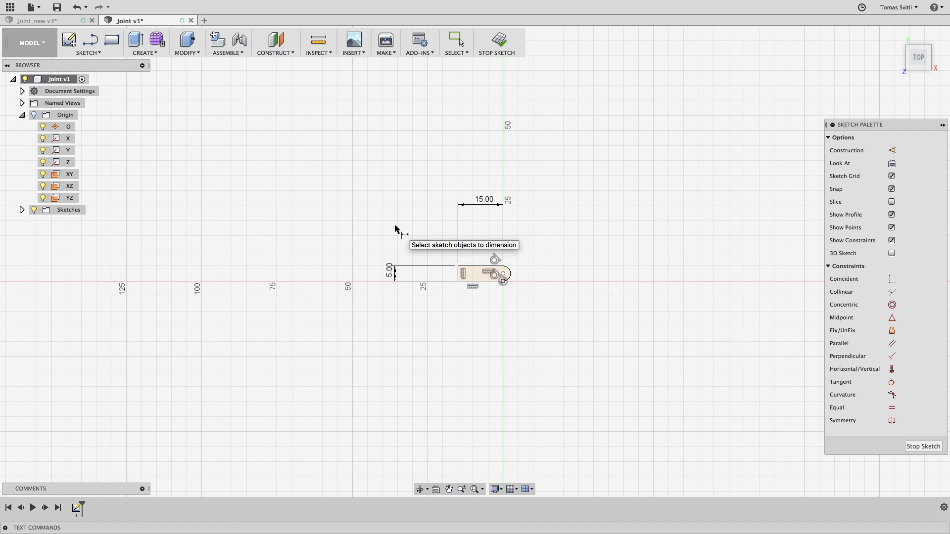
scroll(527, 296, up, 1)
scroll(510, 283, up, 8)
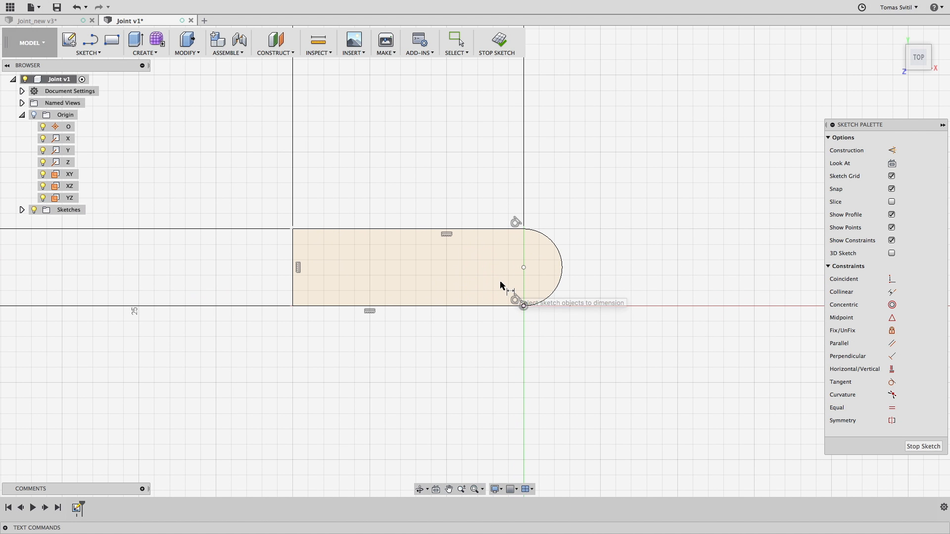
key(Escape)
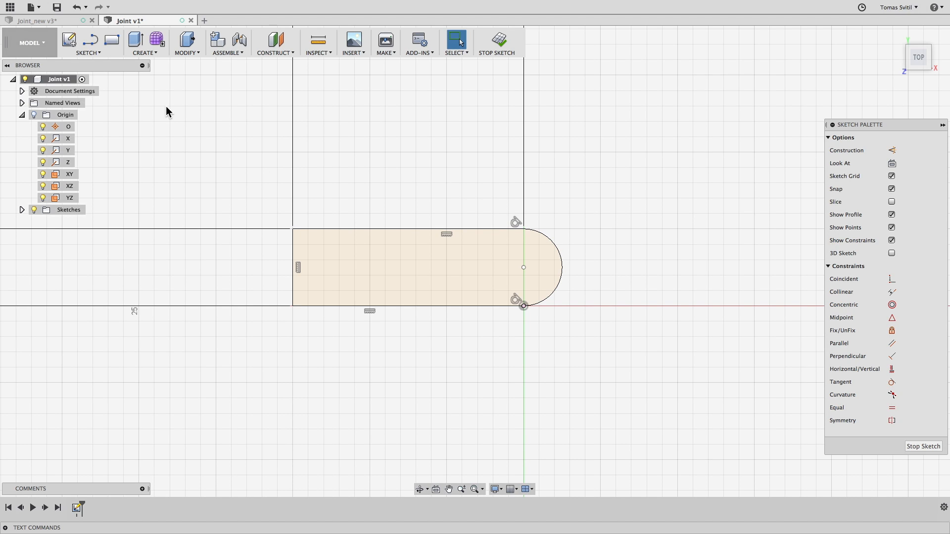
Draw two concentric circles at the end arc's centre, about 3.8 mm and 2.4 mm in diameter
click(96, 53)
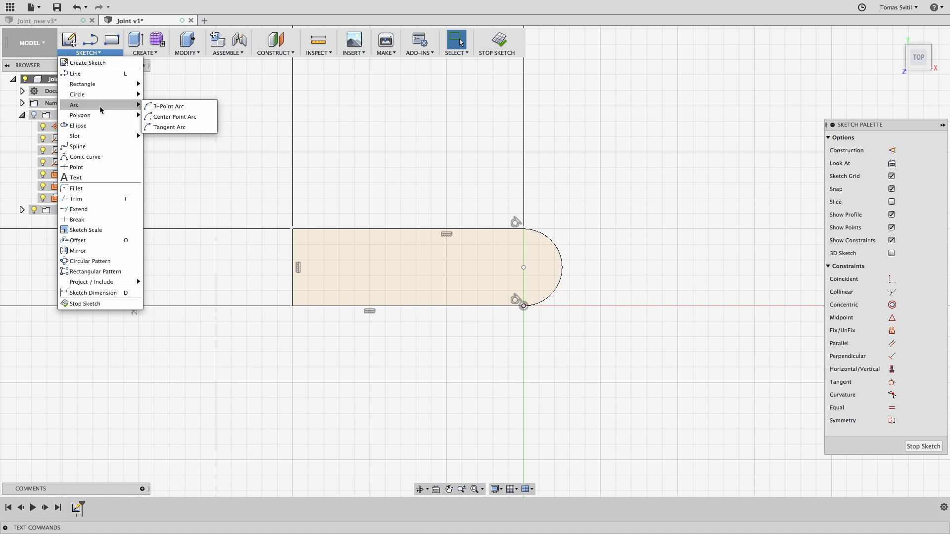
mouse_move(113, 93)
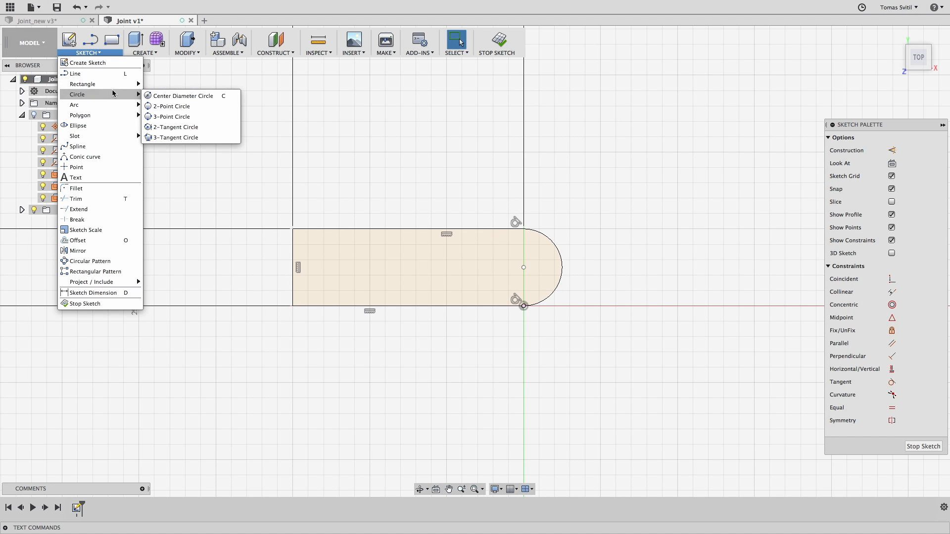
click(171, 96)
click(523, 268)
click(524, 238)
click(523, 267)
click(541, 264)
key(Escape)
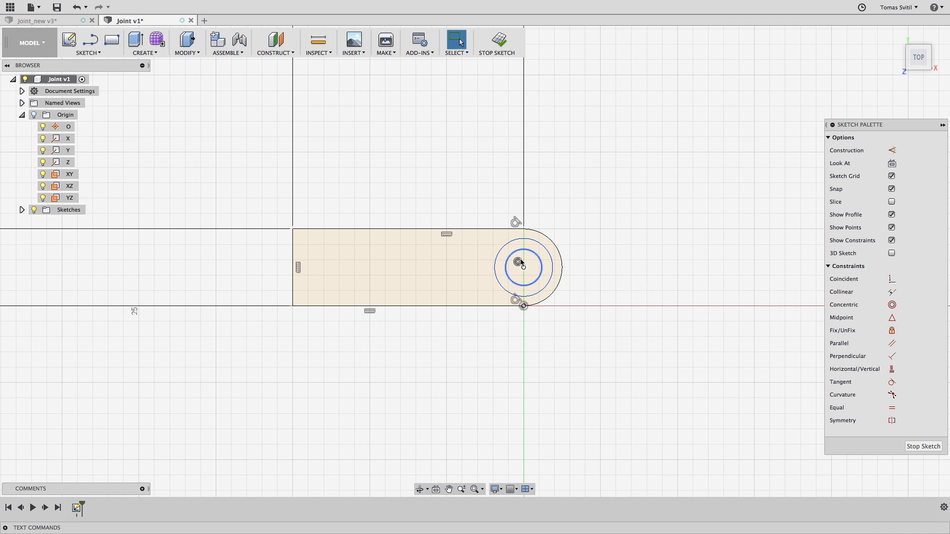
Dimension the outer circle's diameter to 3.5 mm
click(149, 50)
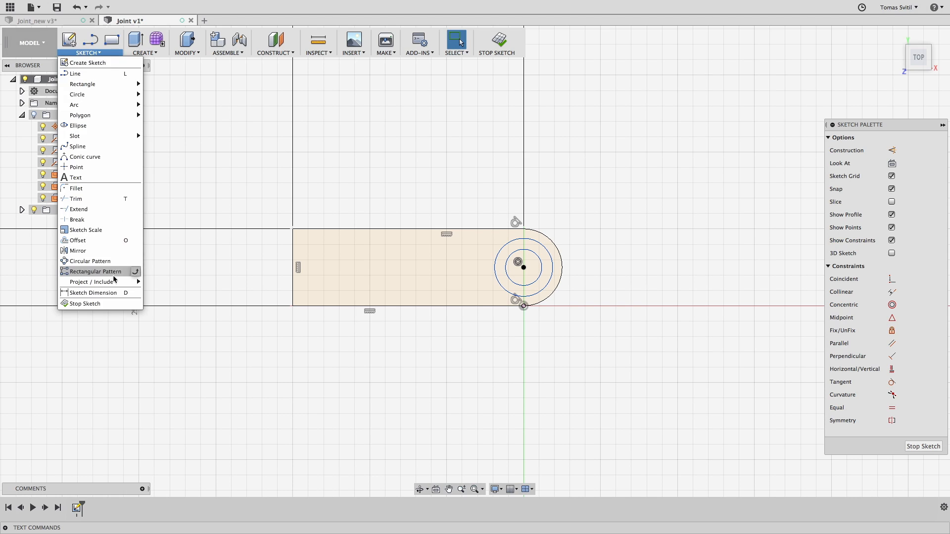
click(113, 292)
click(535, 240)
click(595, 219)
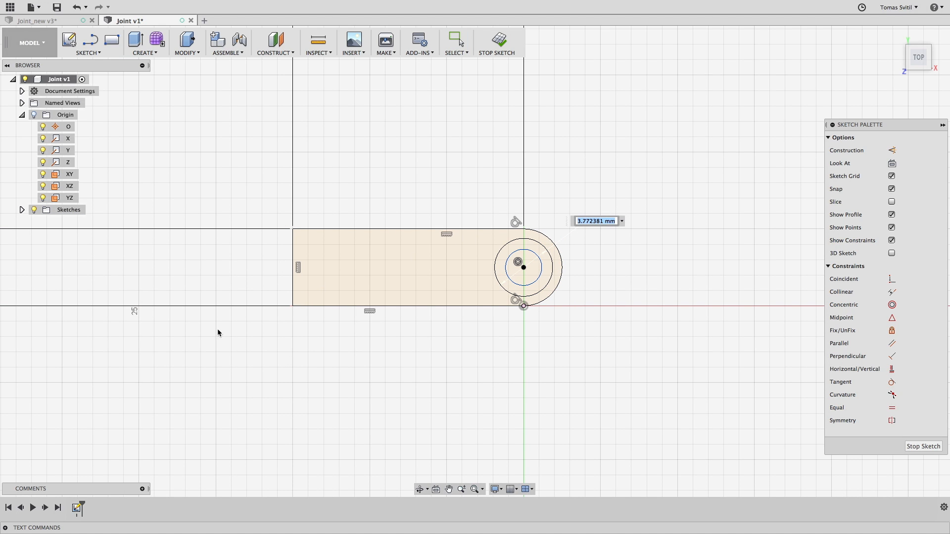
text(3)
key(Return)
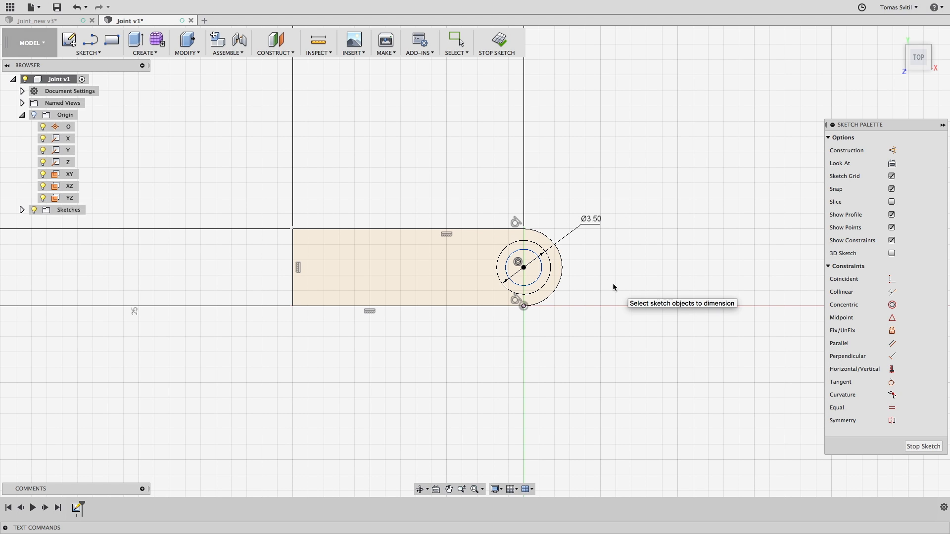
Dimension the inner circle's diameter with the expression d3-2*0.3, referencing the outer circle's diameter
click(87, 53)
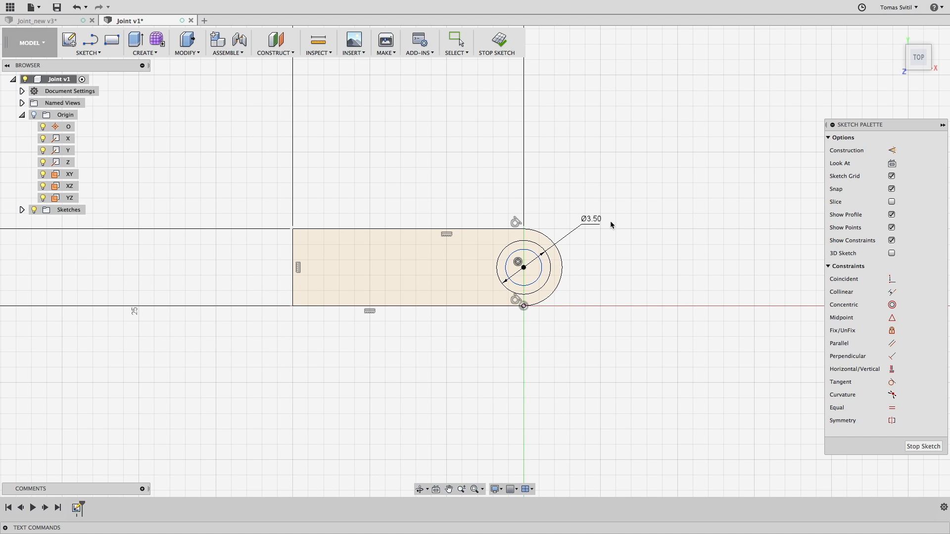
click(541, 264)
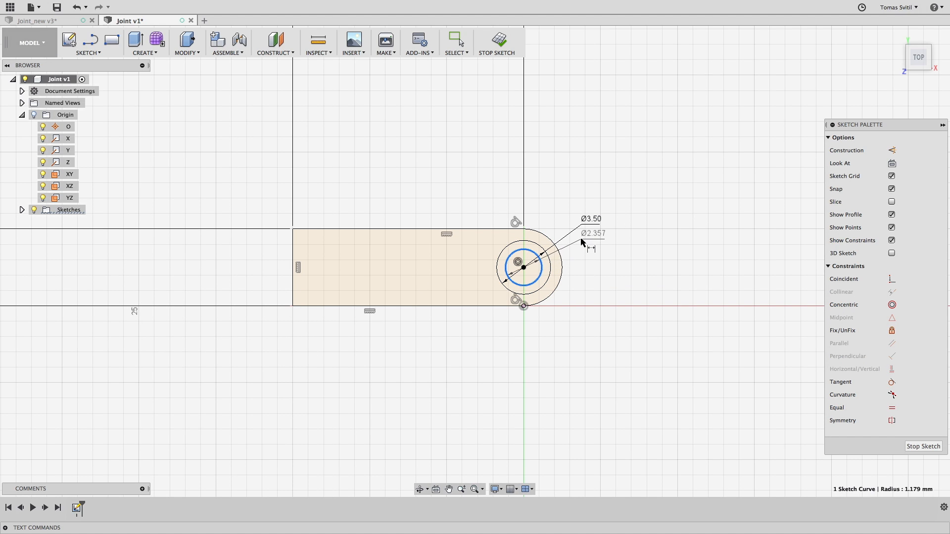
click(581, 243)
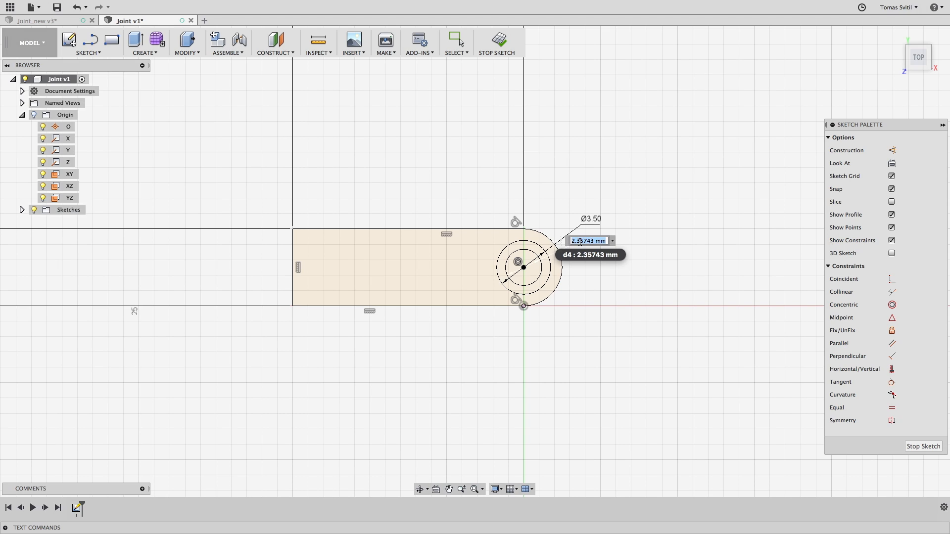
click(590, 219)
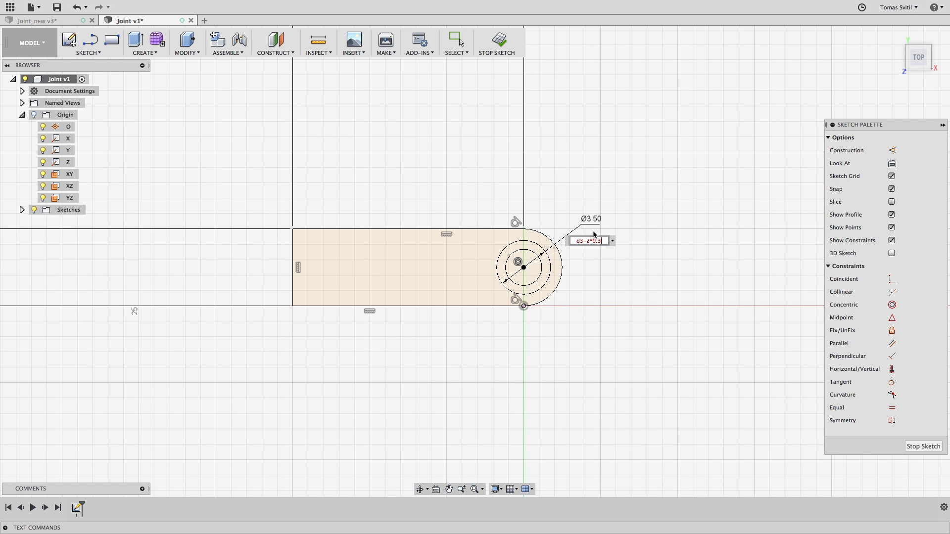
key(Return)
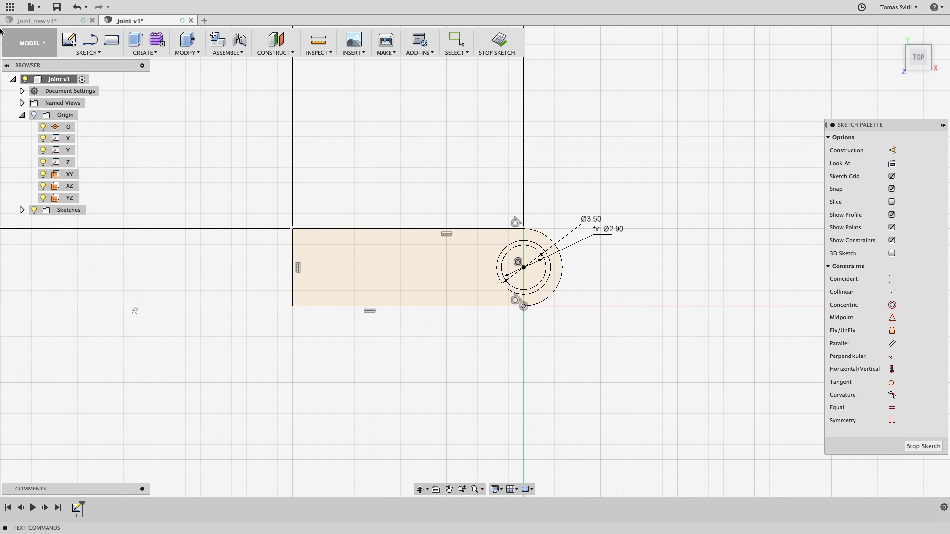
Draw a vertical line across the profile from its top edge to its bottom edge, just left of the circles
click(470, 229)
click(470, 306)
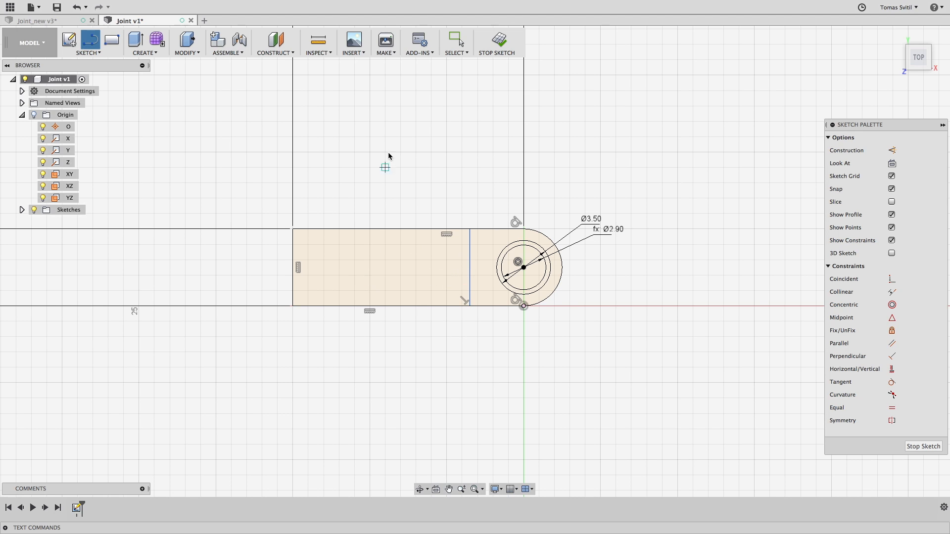
key(Escape)
Move the 15 mm length and 5 mm height dimensions closer to the profile
scroll(276, 290, up, 2)
scroll(276, 287, down, 5)
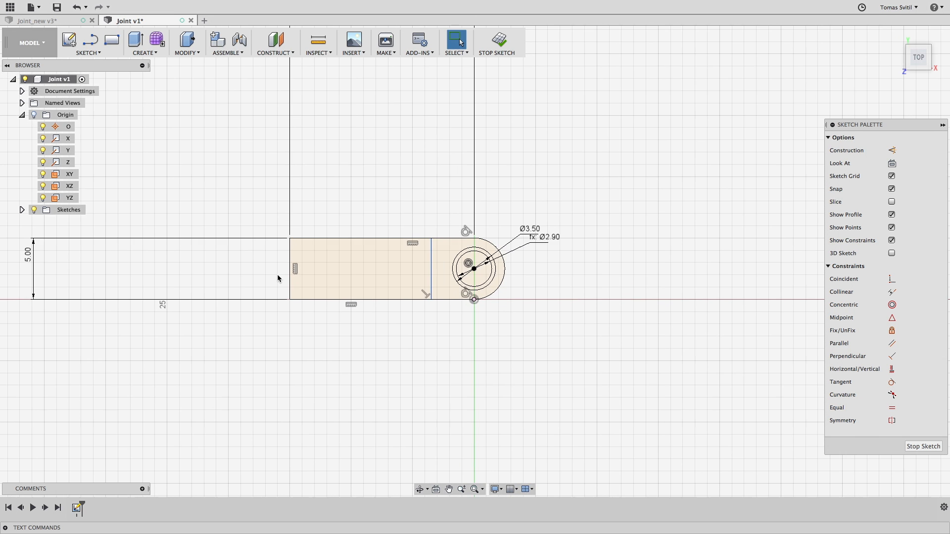
drag(341, 114, 349, 235)
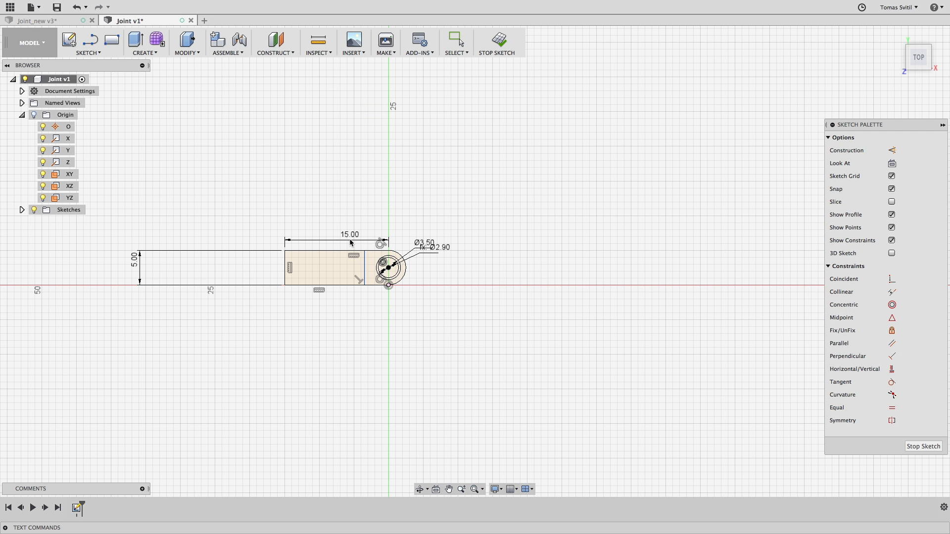
drag(141, 270, 236, 268)
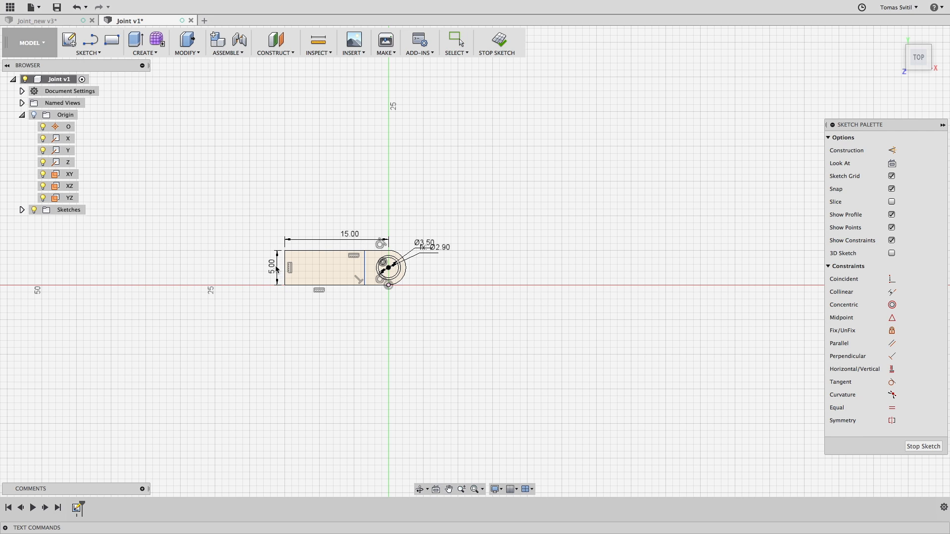
scroll(340, 252, up, 5)
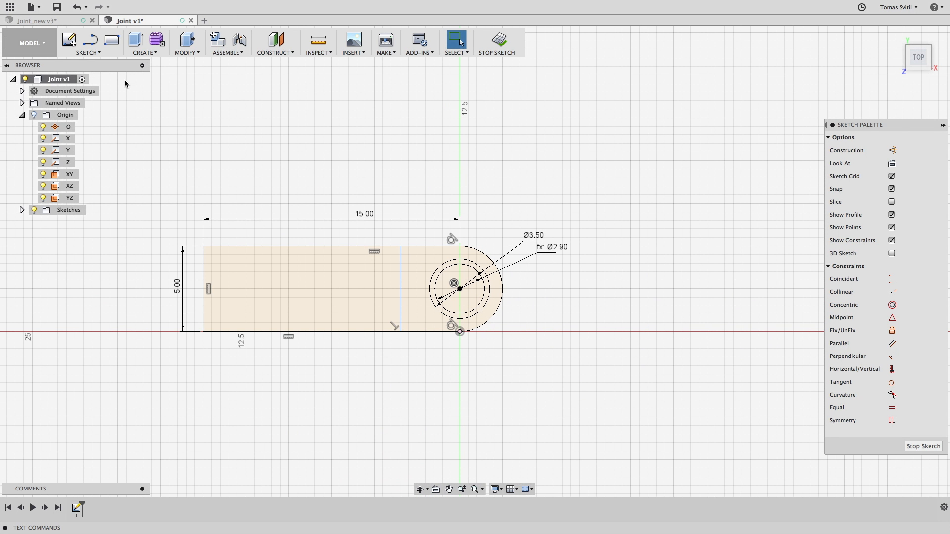
Dimension the distance from the profile's left edge to the inner vertical line to 12 mm and finish the sketch
click(89, 52)
click(111, 293)
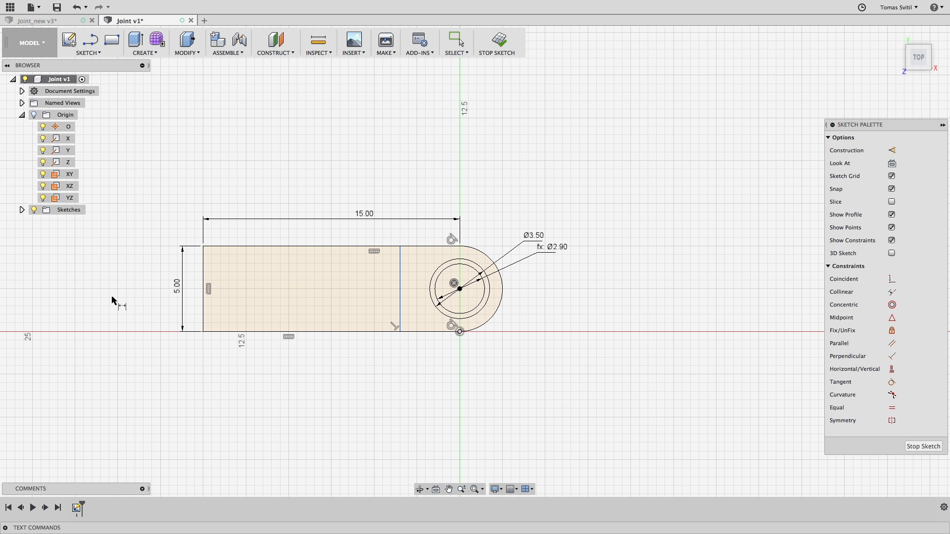
click(400, 252)
click(396, 234)
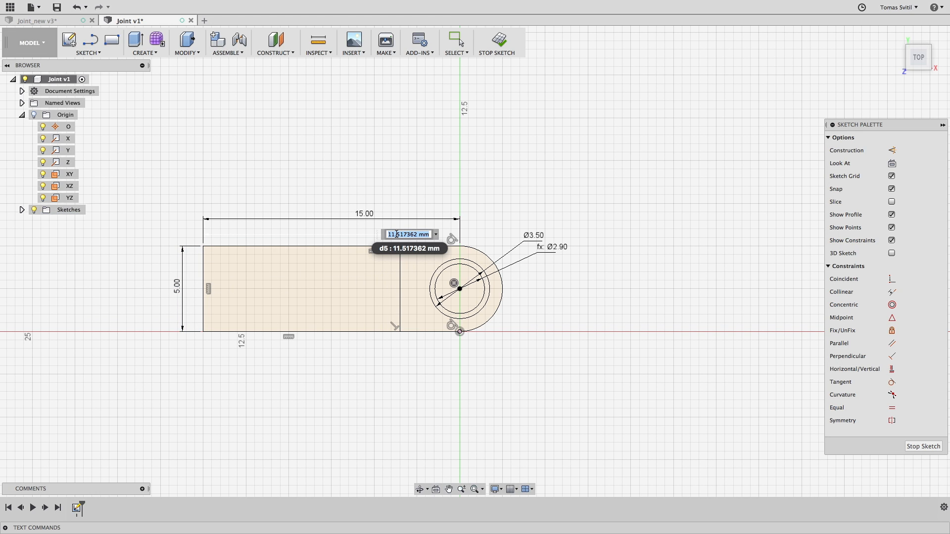
text(12)
key(Return)
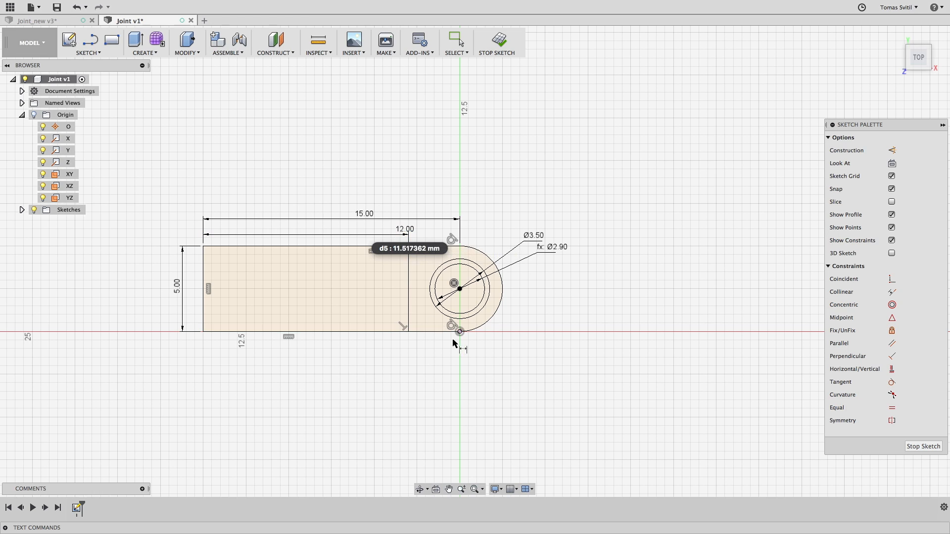
key(Escape)
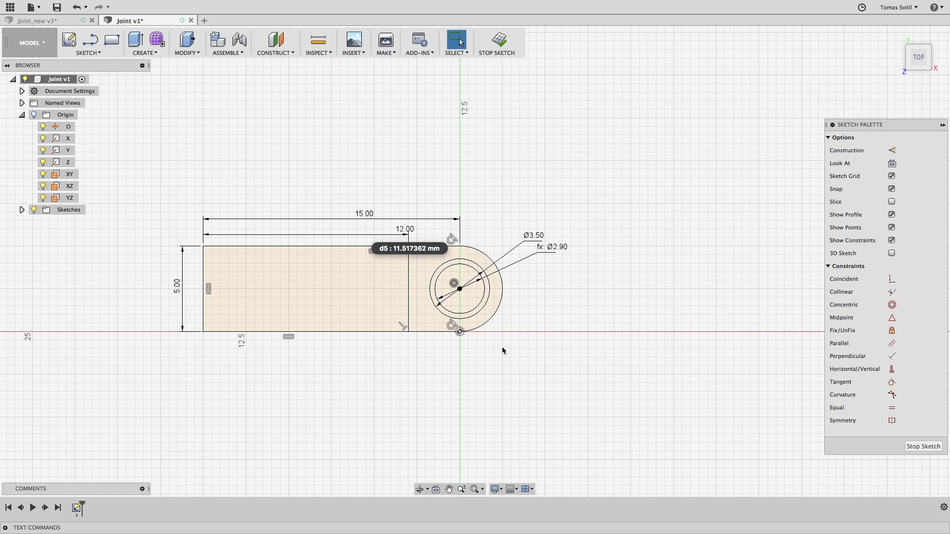
click(499, 41)
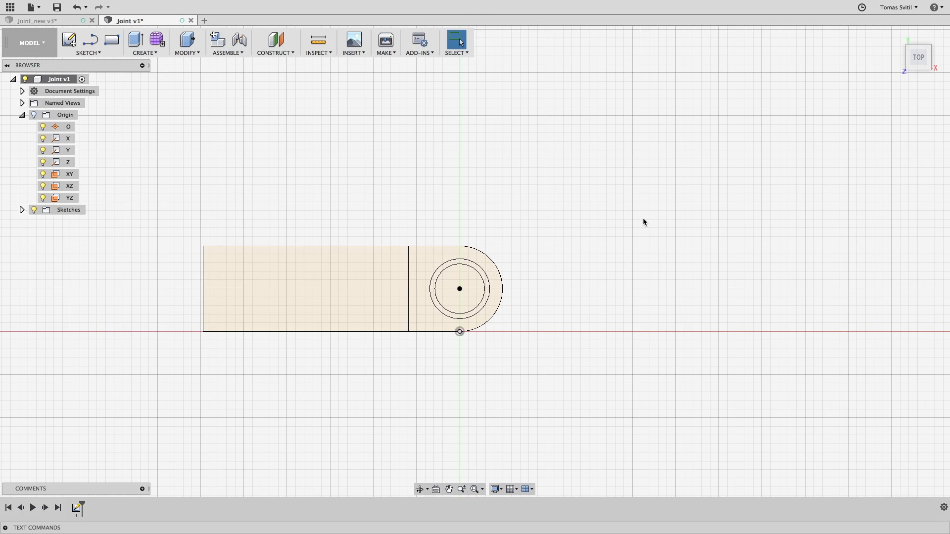
Switch to the Joint_new design, hide Component1 to examine Component2's hinge shape, and return to the Joint v1 design
shift+middle_drag(642, 255, 555, 201)
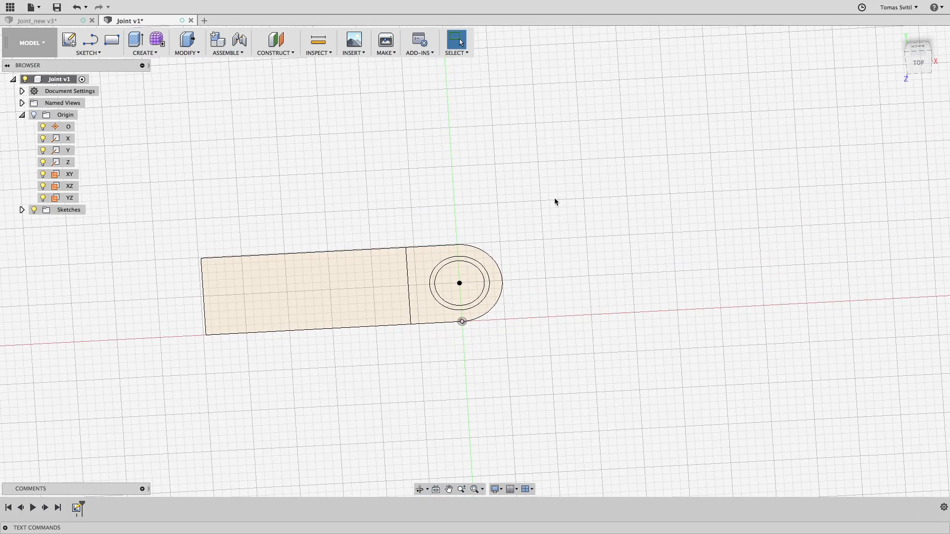
click(43, 23)
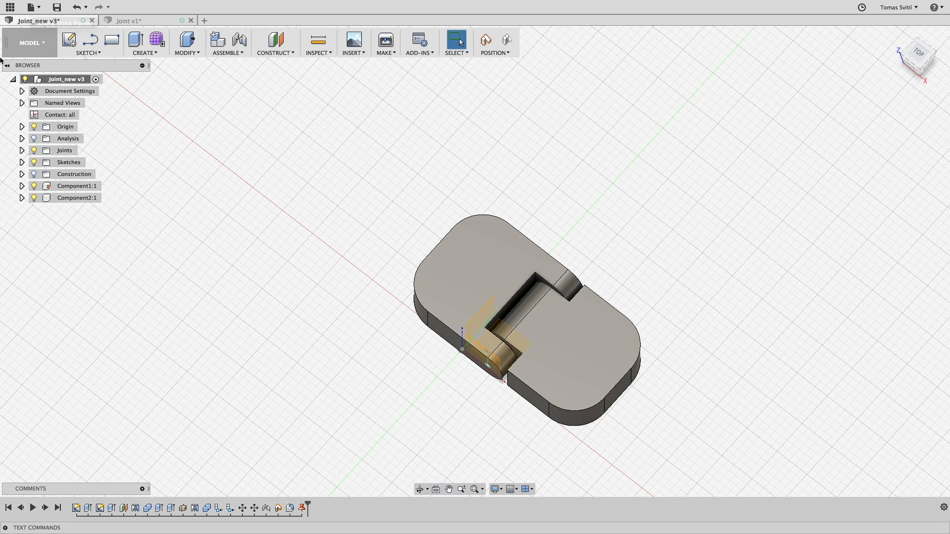
click(34, 198)
click(33, 198)
click(33, 186)
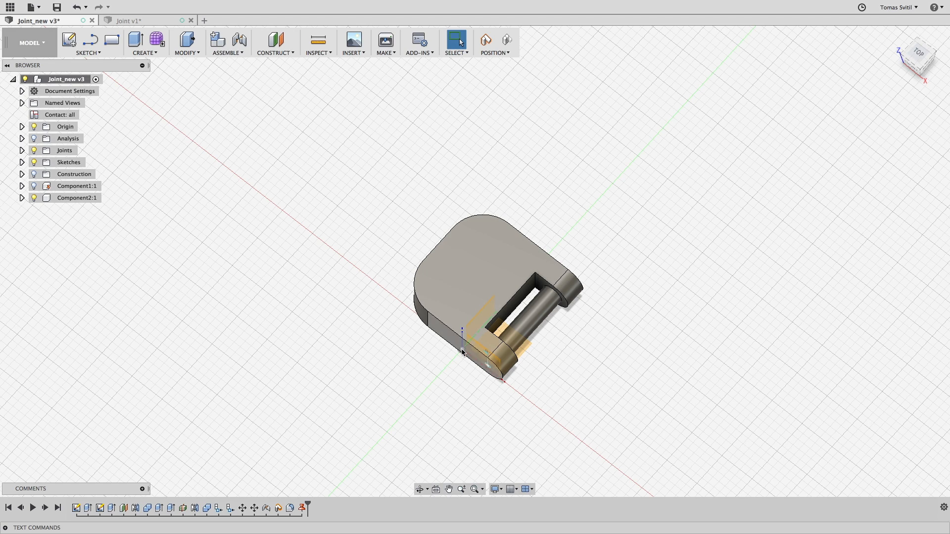
click(133, 21)
Extrude all four profiles of the sketch 3 mm as a new body
mouse_move(569, 225)
mouse_down()
mouse_move(94, 421)
mouse_move(172, 331)
mouse_up()
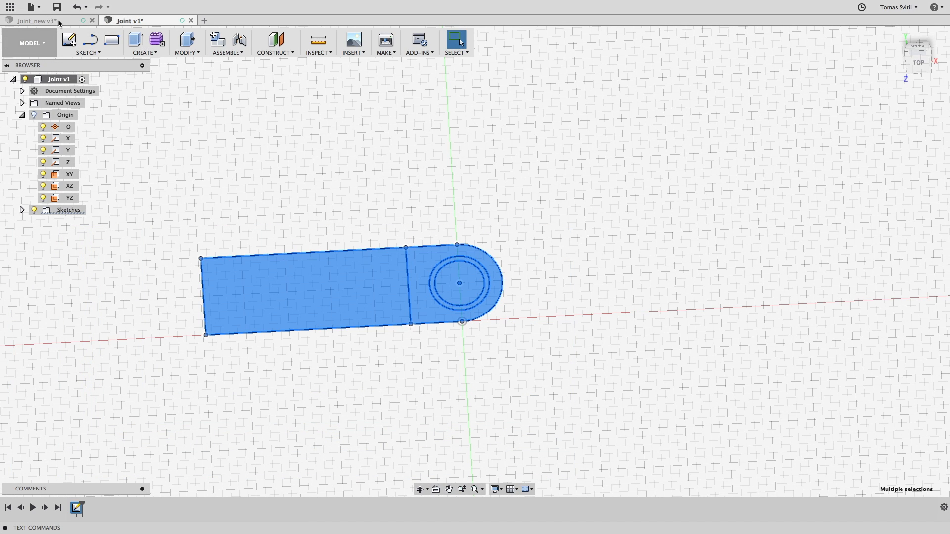
click(147, 52)
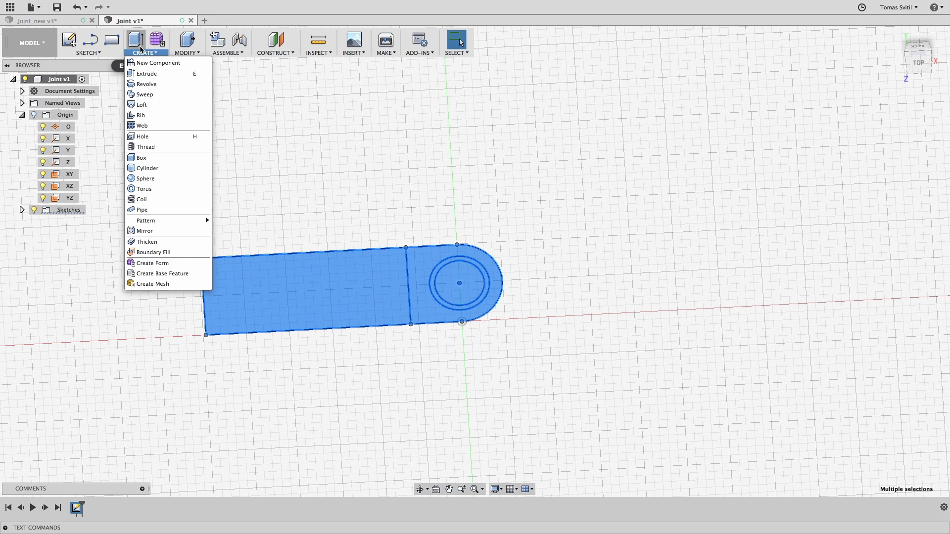
click(153, 73)
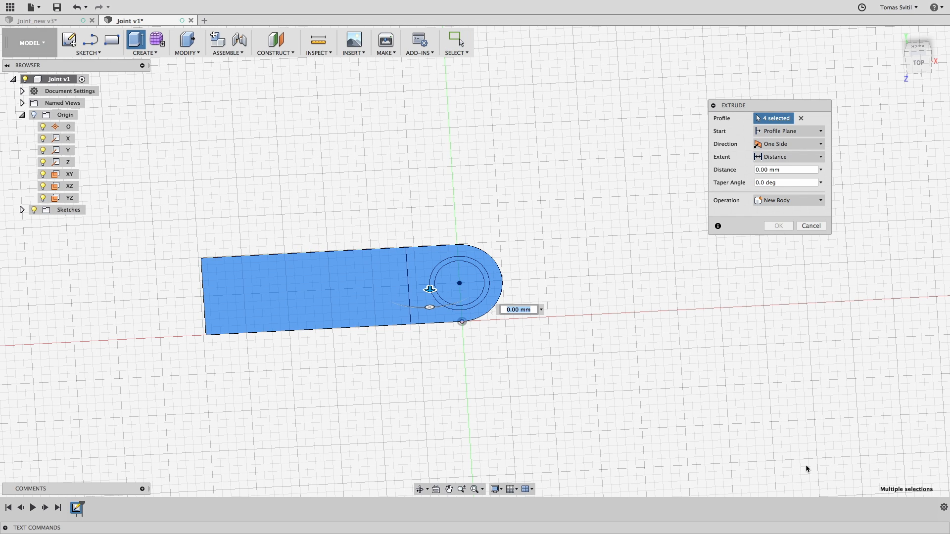
text(3)
key(Return)
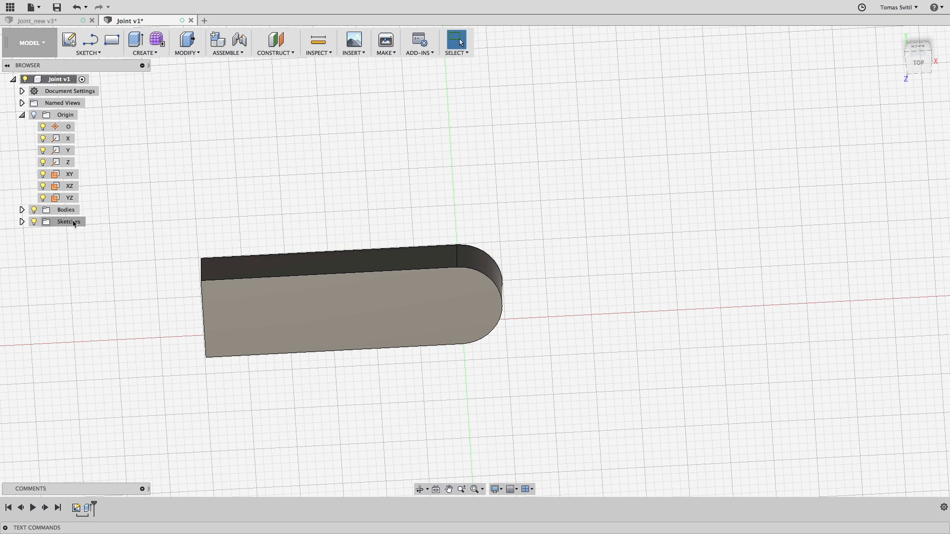
Make Sketch1 visible again on the extruded body
click(22, 222)
click(42, 233)
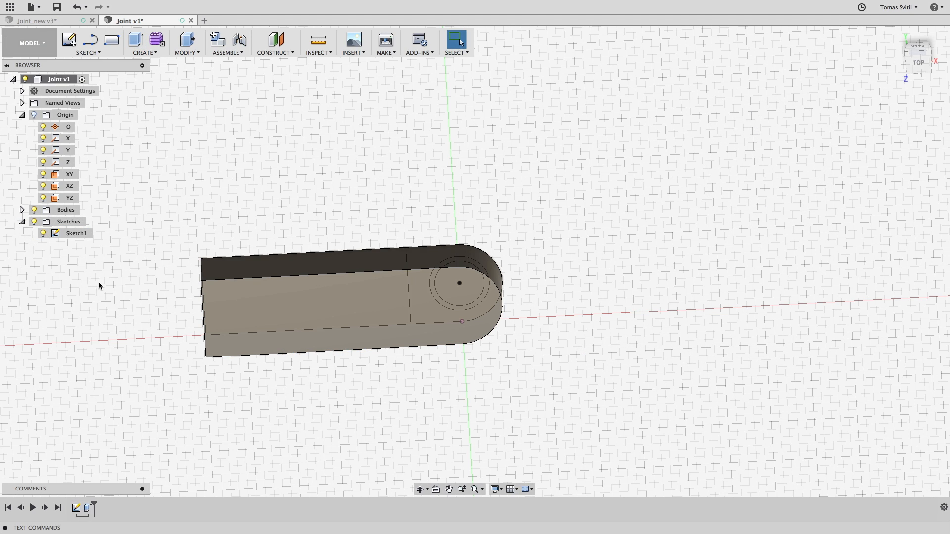
shift+middle_drag(390, 411, 389, 411)
drag(390, 411, 356, 279)
shift+middle_drag(356, 280, 462, 229)
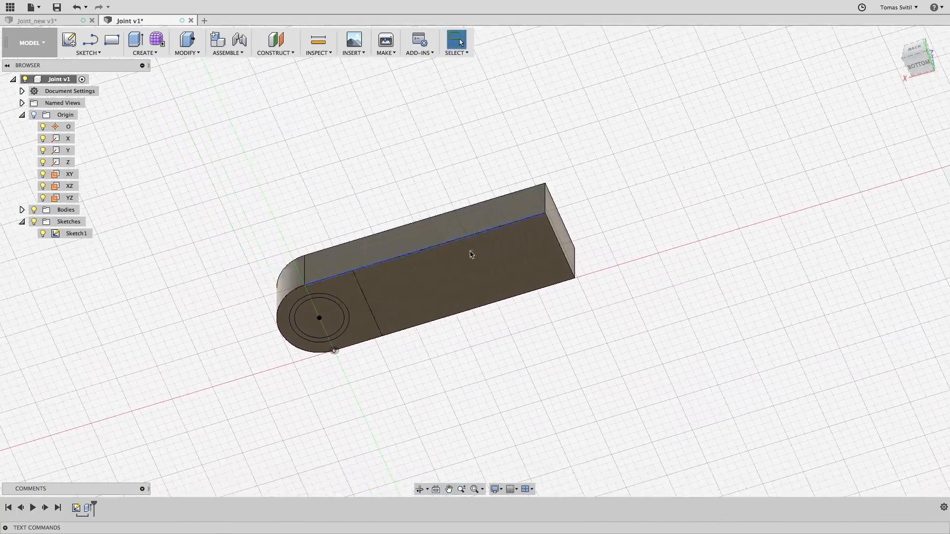
Extrude the inner circle and the long rectangular profile of the sketch 8 mm, joined to the existing body
click(318, 327)
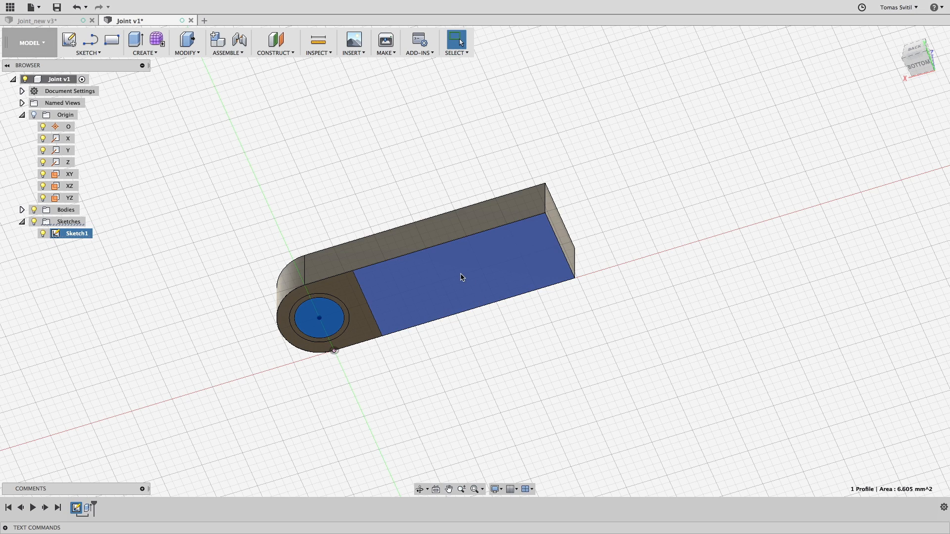
click(145, 53)
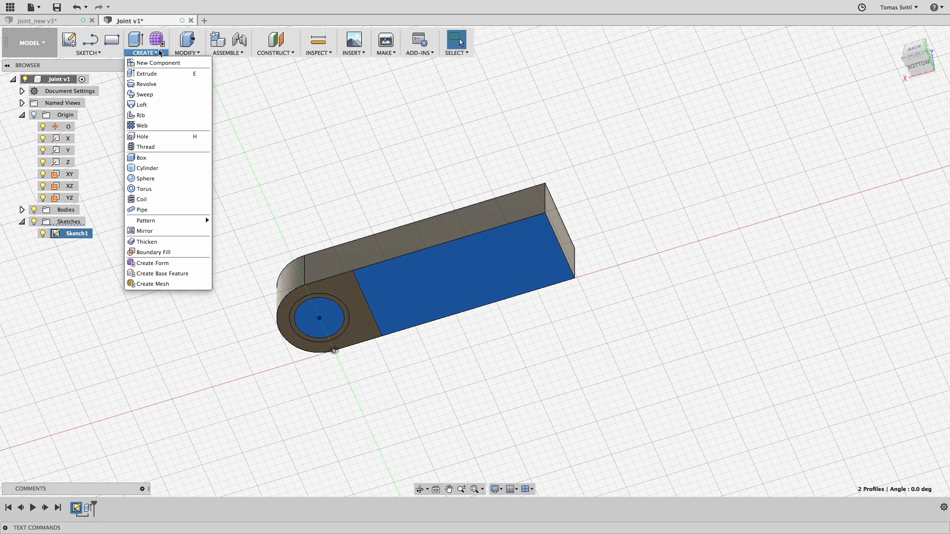
click(167, 81)
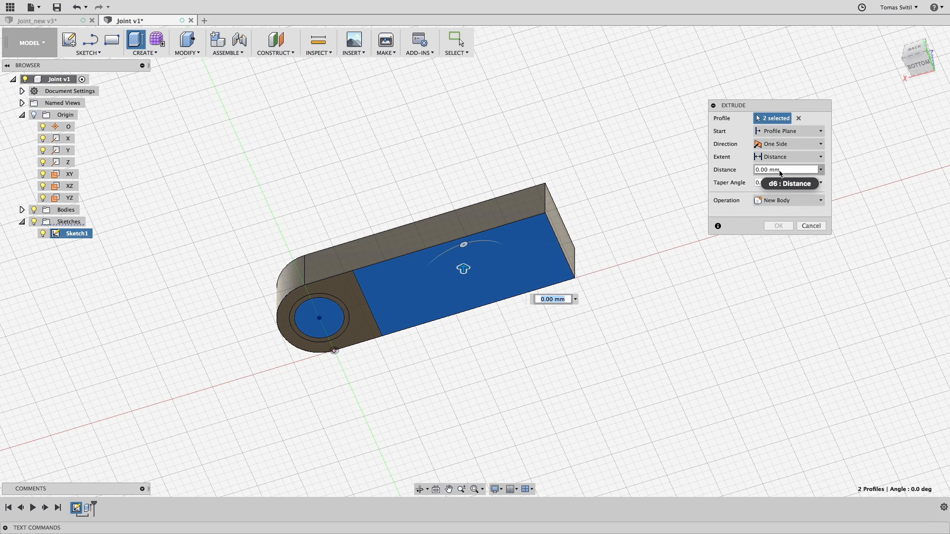
click(795, 172)
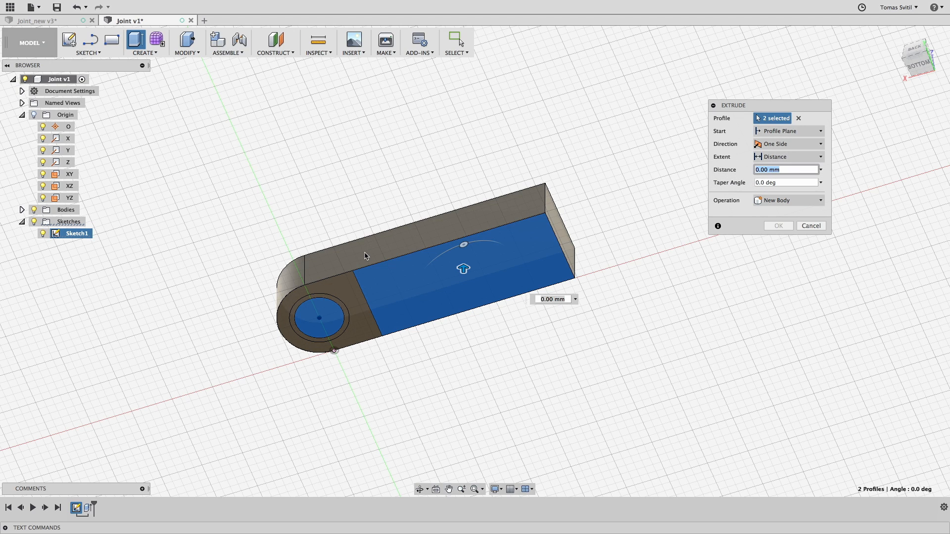
text(8)
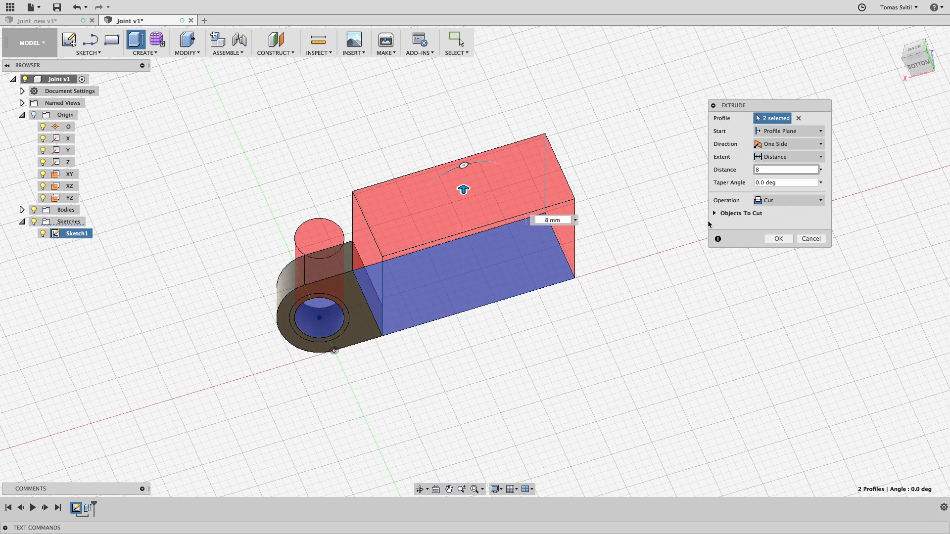
click(776, 201)
click(778, 216)
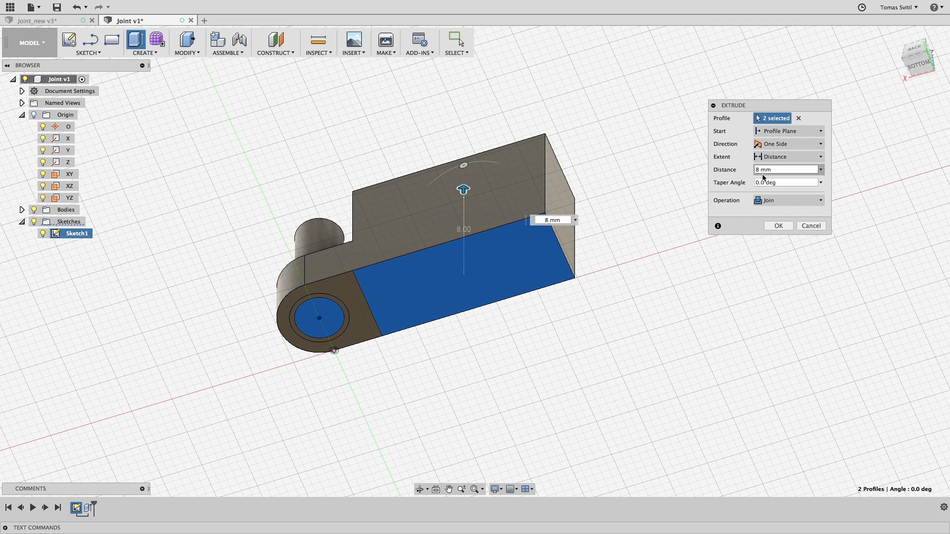
click(776, 226)
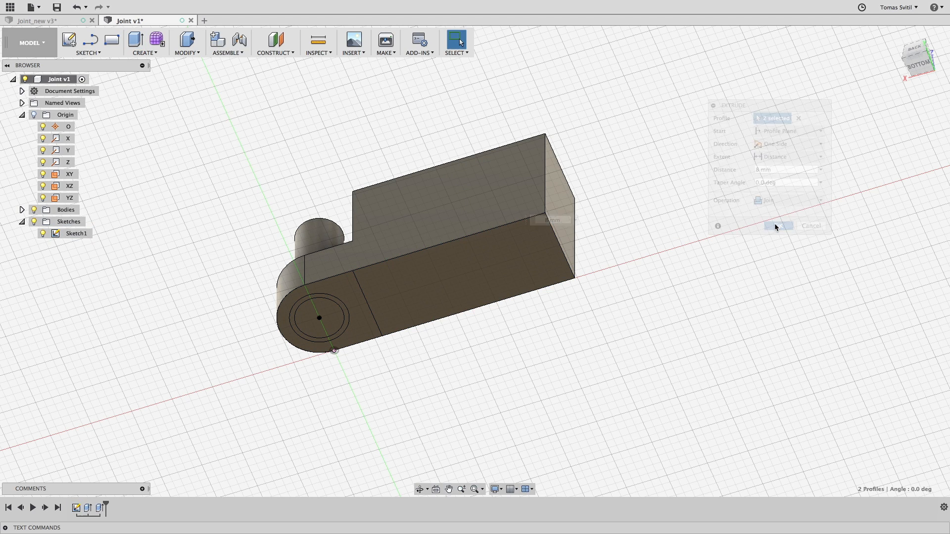
Create an offset construction plane on the end face of the cylindrical pin
shift+middle_drag(261, 292, 279, 296)
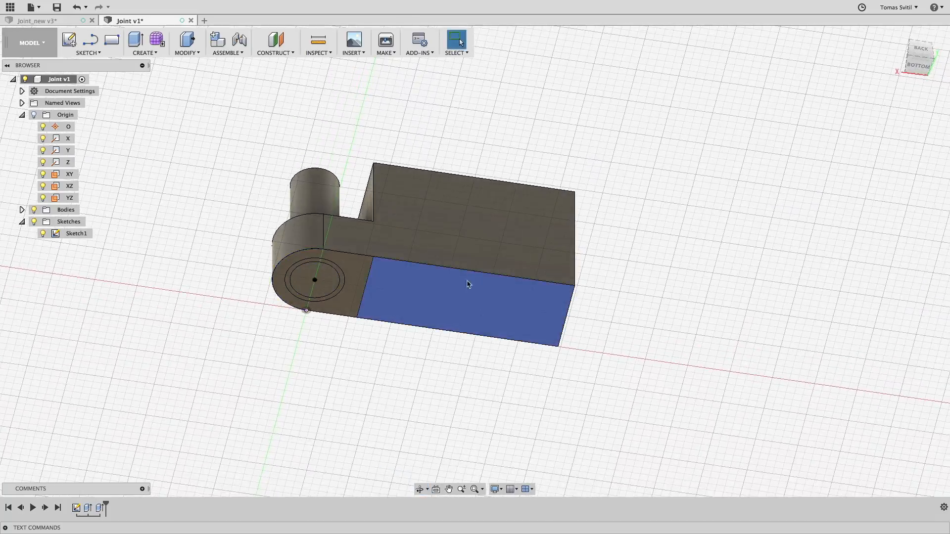
middle_drag(456, 266, 434, 287)
shift+middle_drag(345, 342, 379, 185)
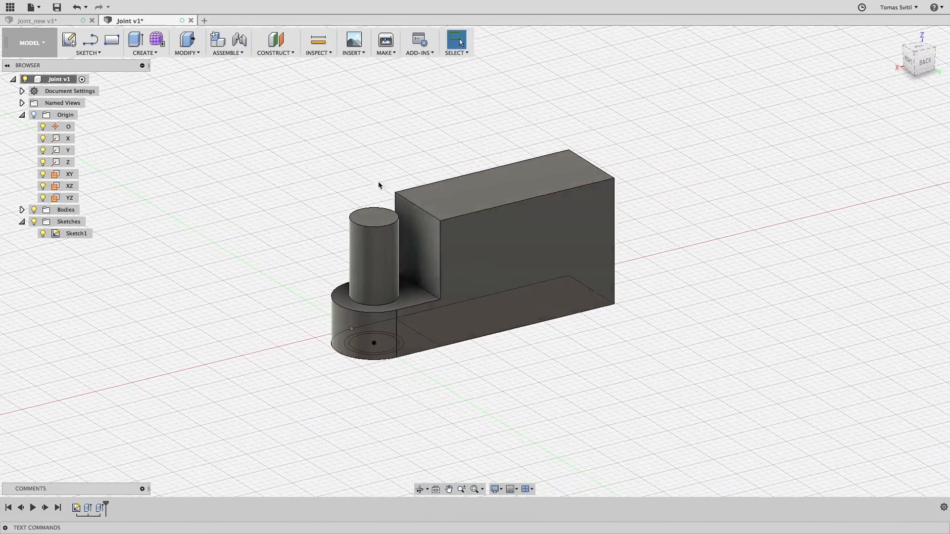
click(919, 47)
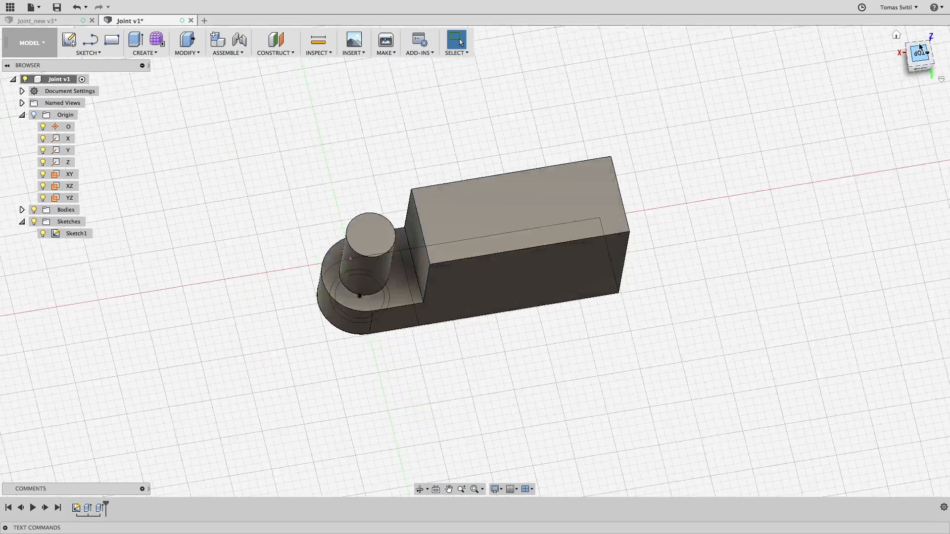
shift+middle_drag(509, 240, 587, 267)
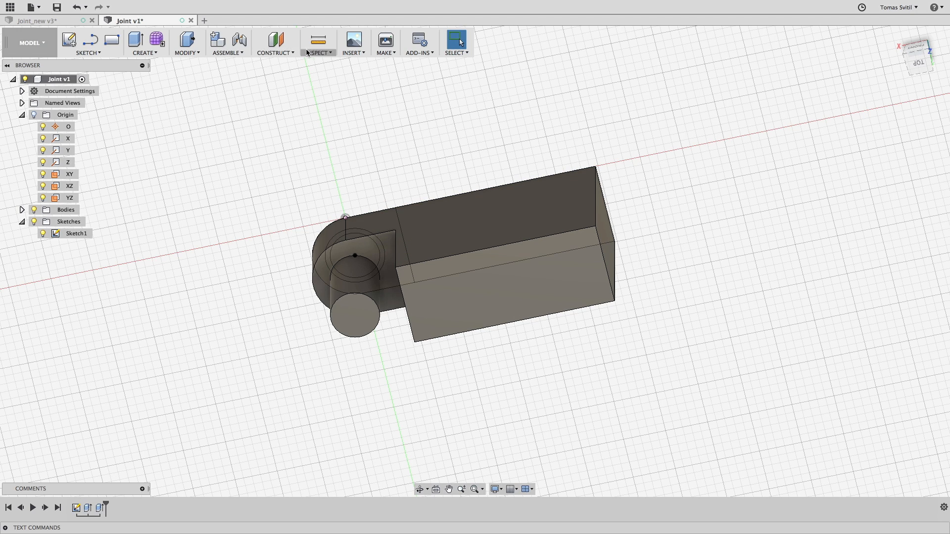
click(289, 53)
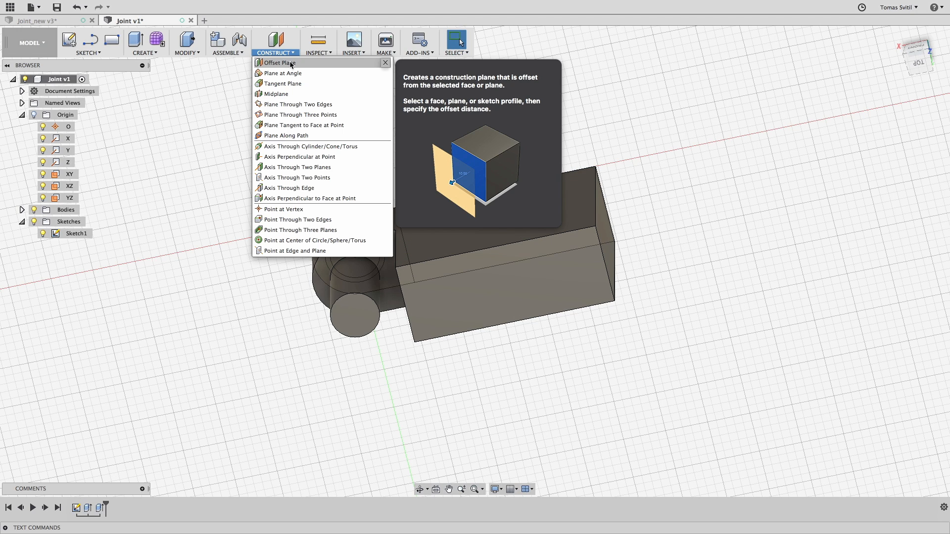
click(290, 63)
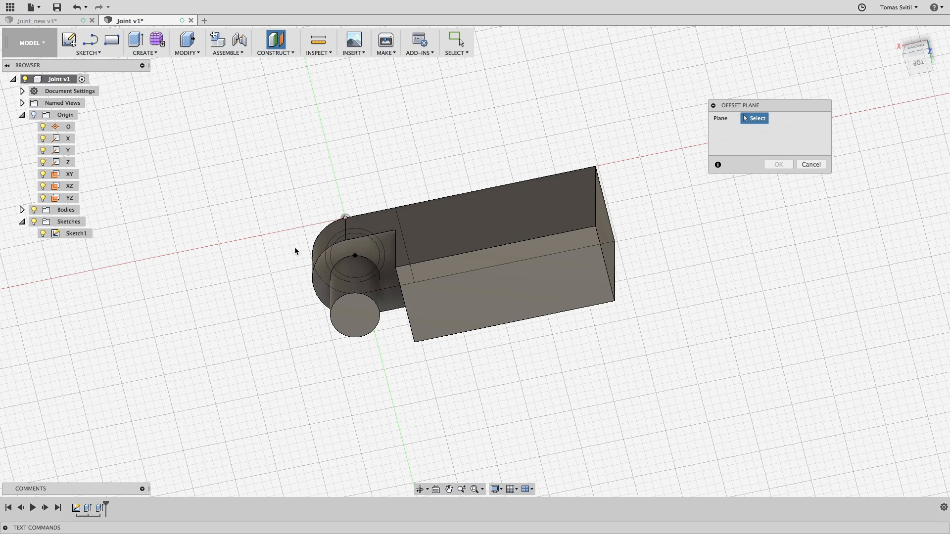
click(350, 325)
click(785, 165)
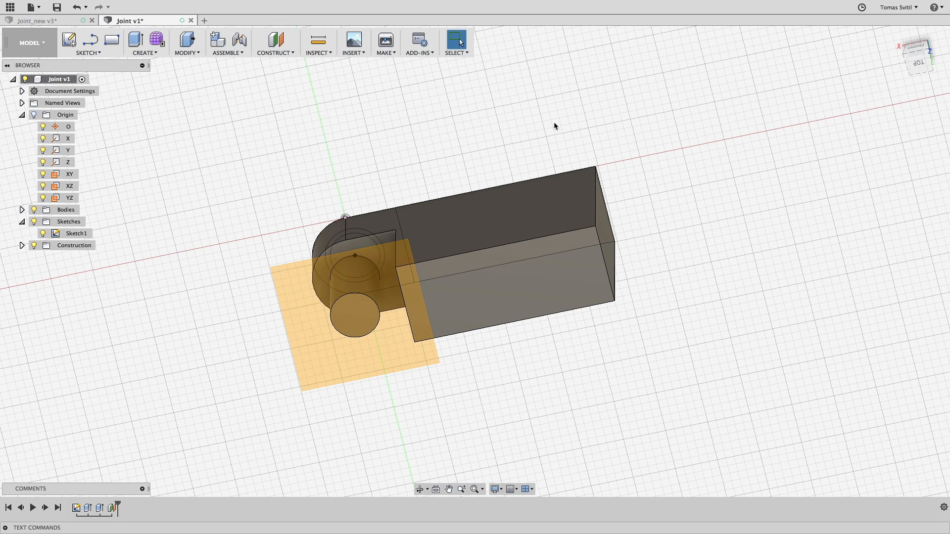
Mirror the hinge body about the construction plane on the pin's end face
click(159, 53)
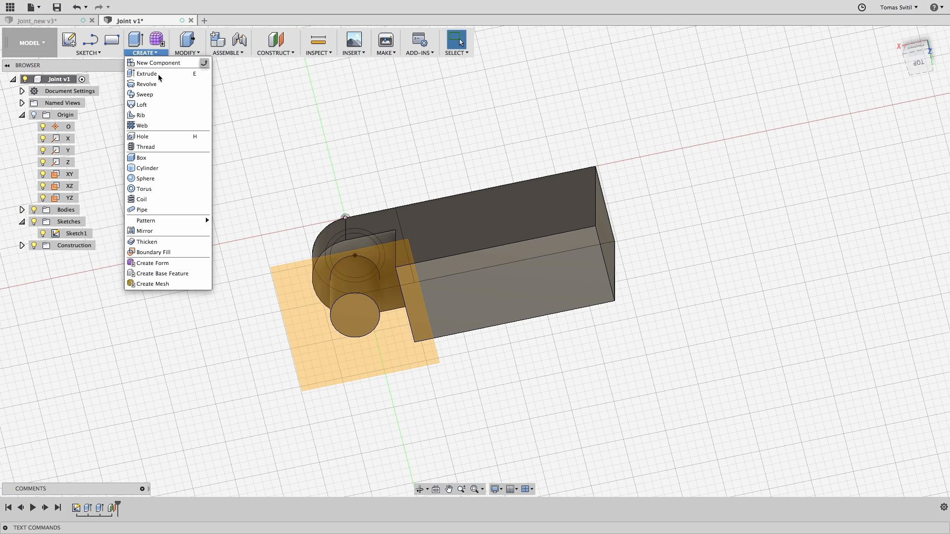
click(148, 231)
drag(772, 105, 509, 69)
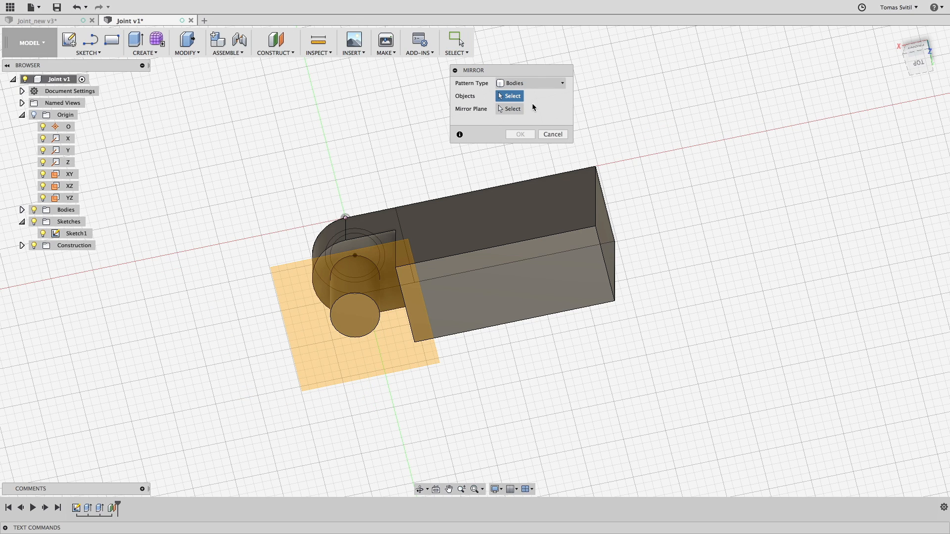
click(512, 230)
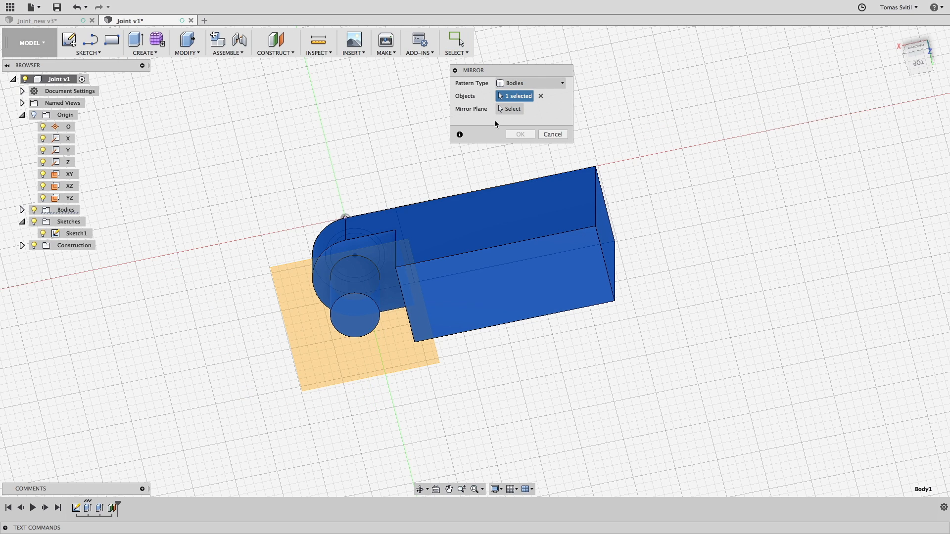
click(361, 367)
click(526, 135)
Combine the original and mirrored hinge halves into one body with the Join operation
shift+middle_drag(516, 154, 466, 347)
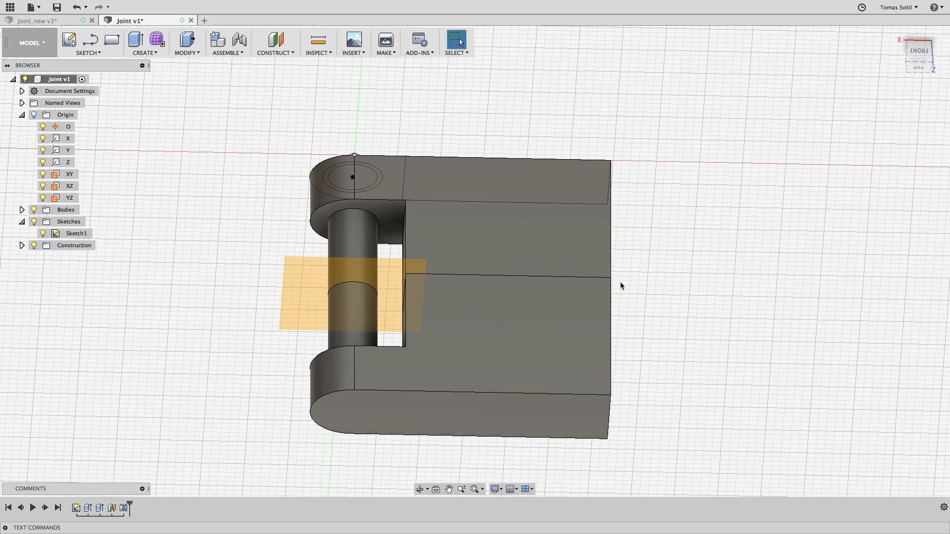
mouse_move(704, 98)
mouse_down()
mouse_move(258, 471)
mouse_move(266, 470)
mouse_up()
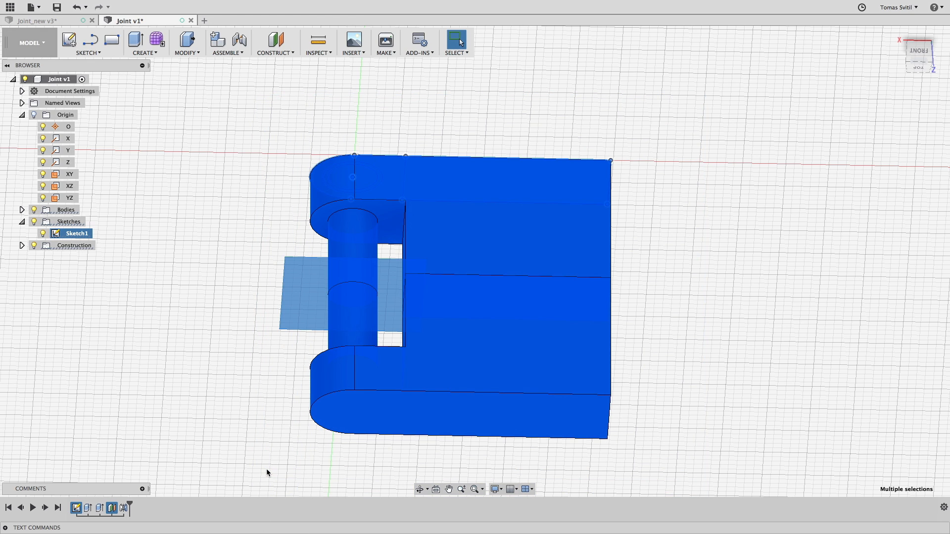
click(181, 54)
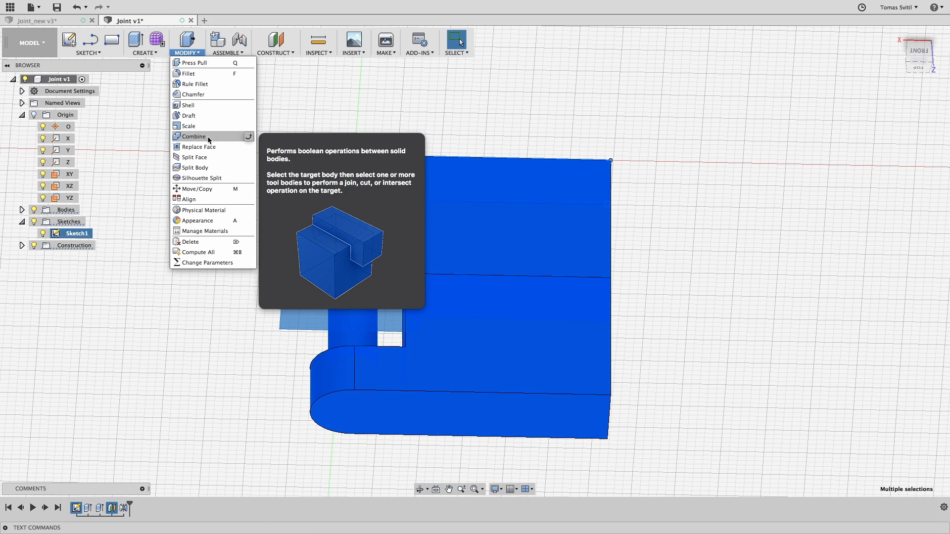
click(200, 137)
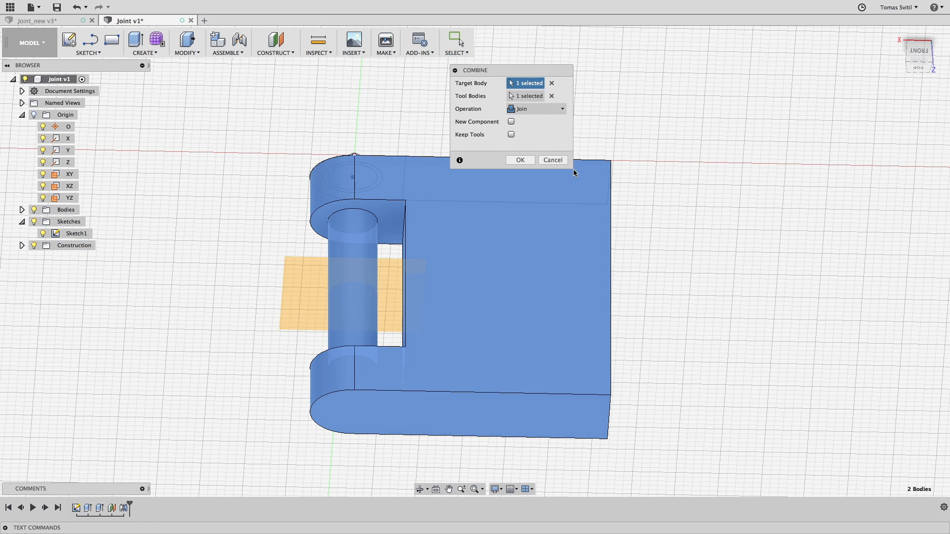
click(520, 160)
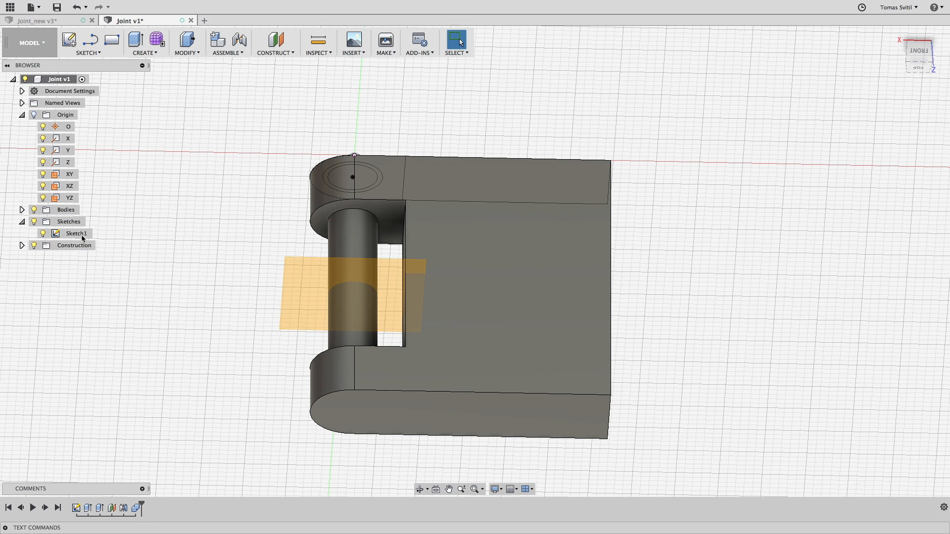
Create a component from the combined hinge body, Body2
click(22, 210)
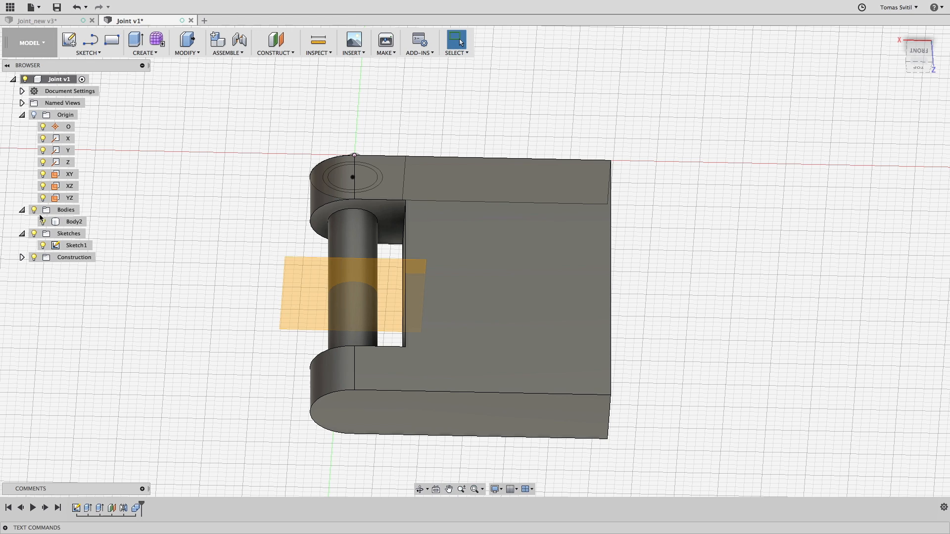
click(62, 223)
right_click(70, 223)
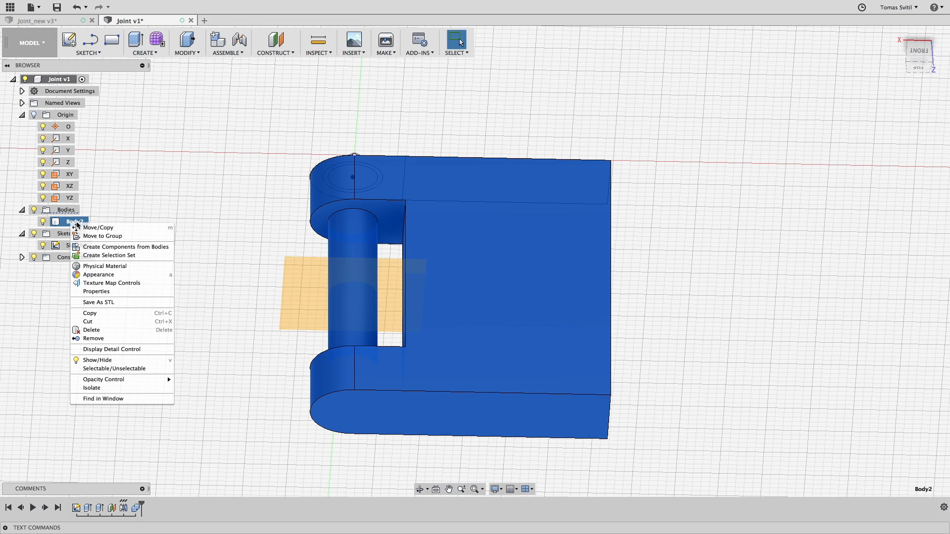
click(126, 249)
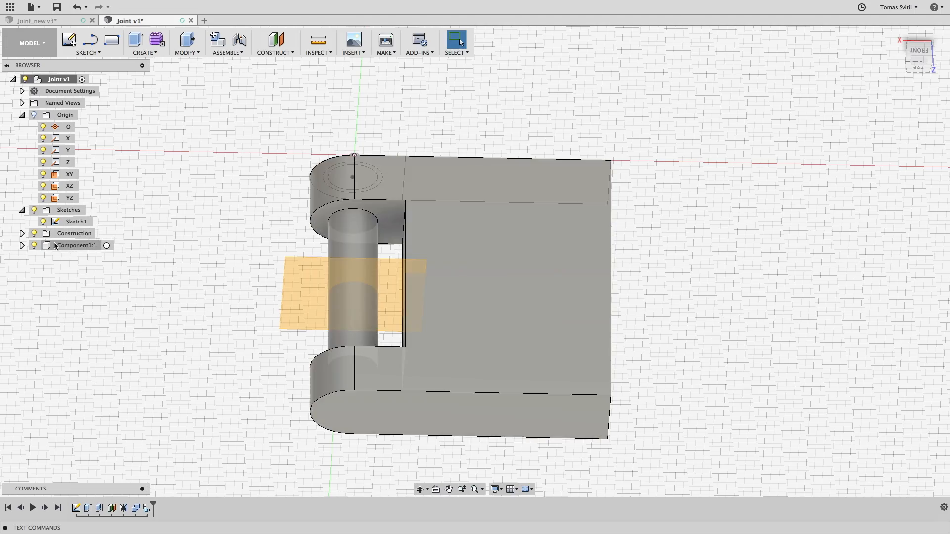
Hide Component1 and the construction plane Plane1, leaving Sketch1 shown
click(34, 245)
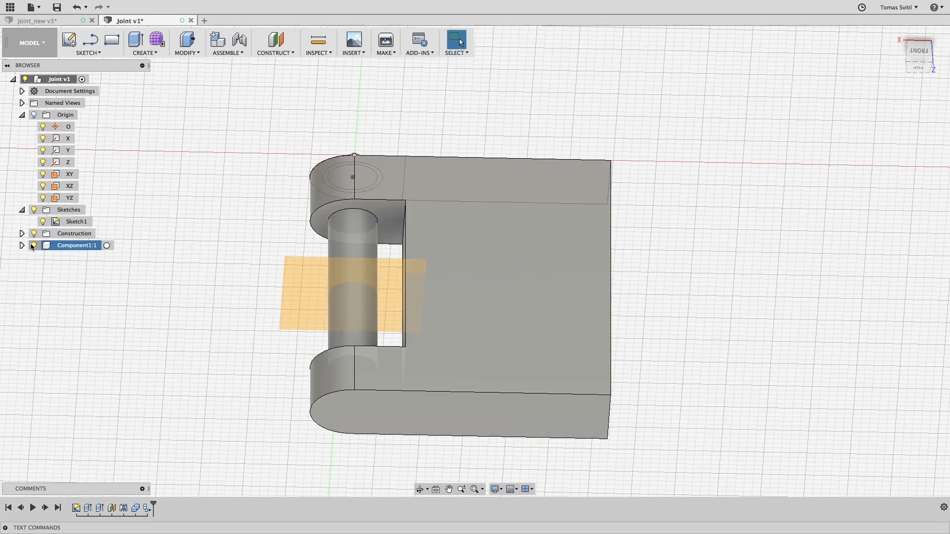
mouse_move(527, 280)
shift+middle_down()
mouse_move(519, 257)
mouse_move(420, 303)
mouse_move(443, 310)
mouse_move(428, 318)
mouse_move(440, 280)
mouse_move(409, 265)
mouse_move(396, 281)
shift+middle_up()
key(Escape)
shift+middle_drag(464, 177, 452, 184)
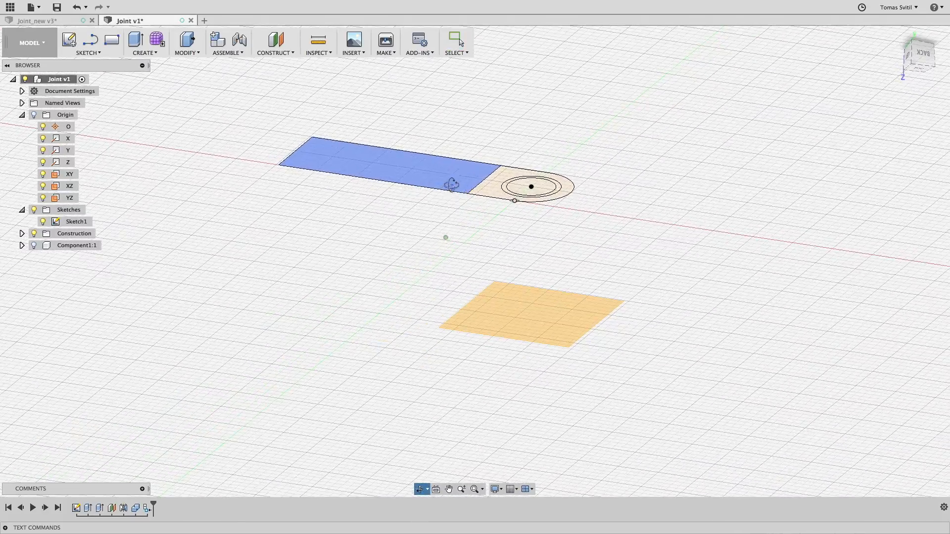
click(22, 233)
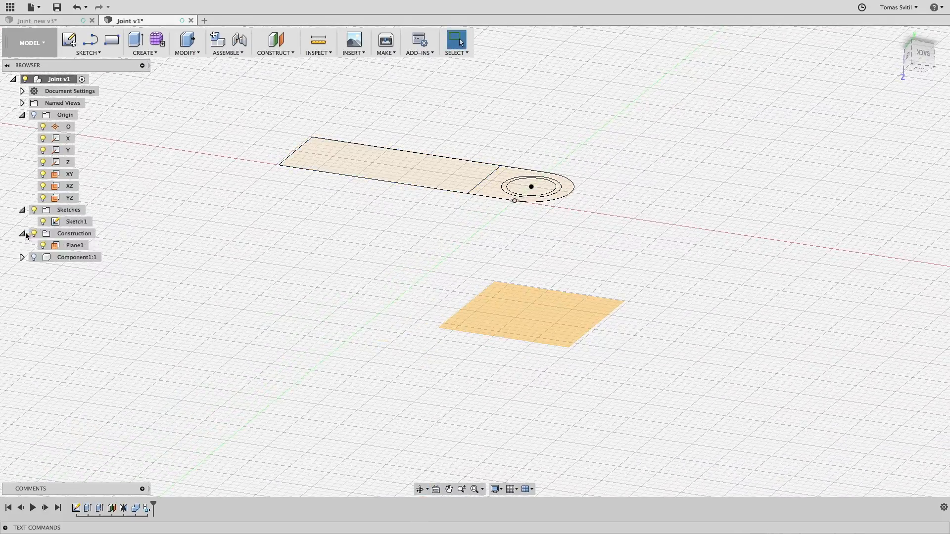
click(42, 245)
click(920, 70)
shift+middle_drag(640, 194, 654, 309)
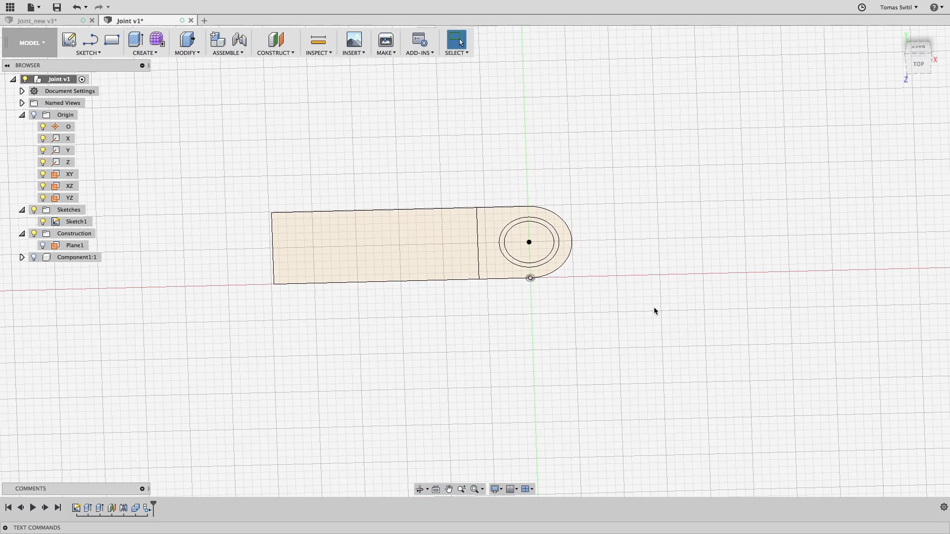
Switch to the Joint_new design, show Component1 and hide Component2 to examine Component1's shape, and return to the Joint v1 design
click(37, 21)
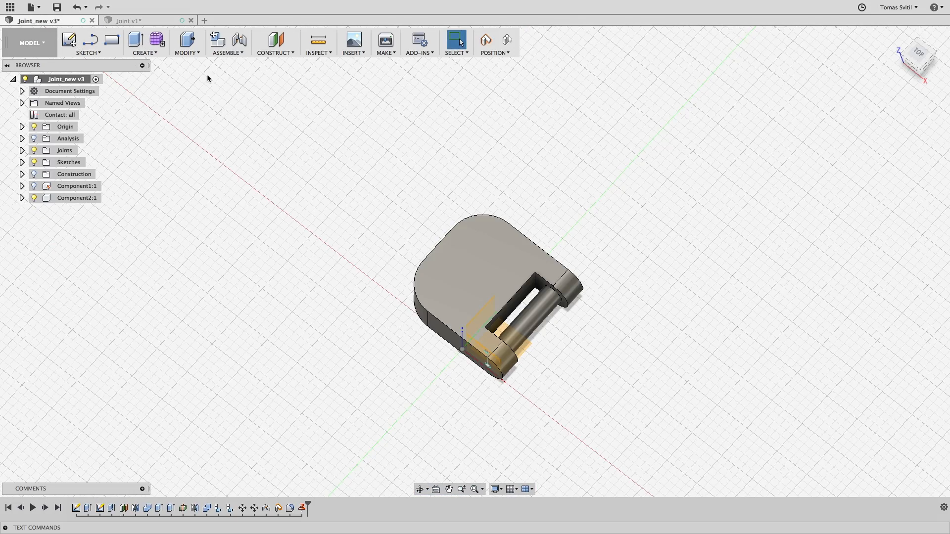
click(34, 186)
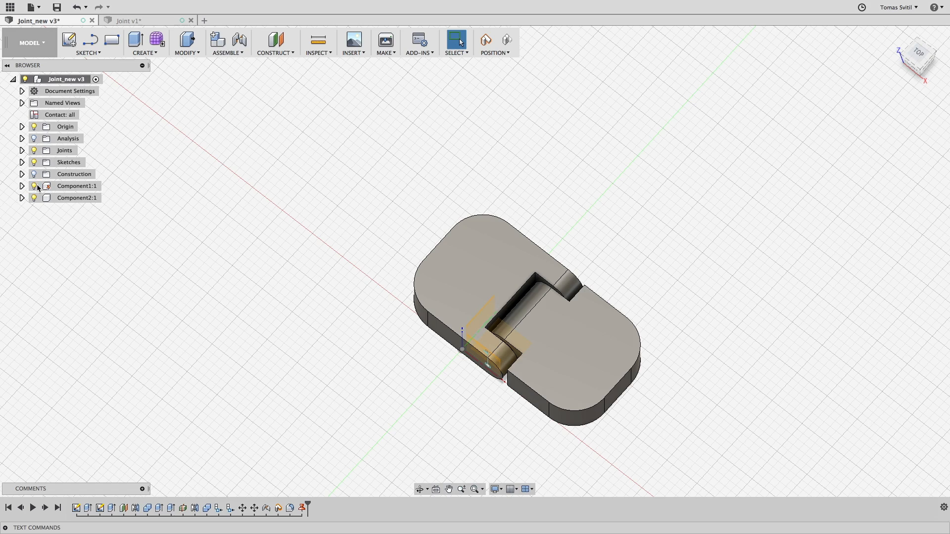
click(34, 198)
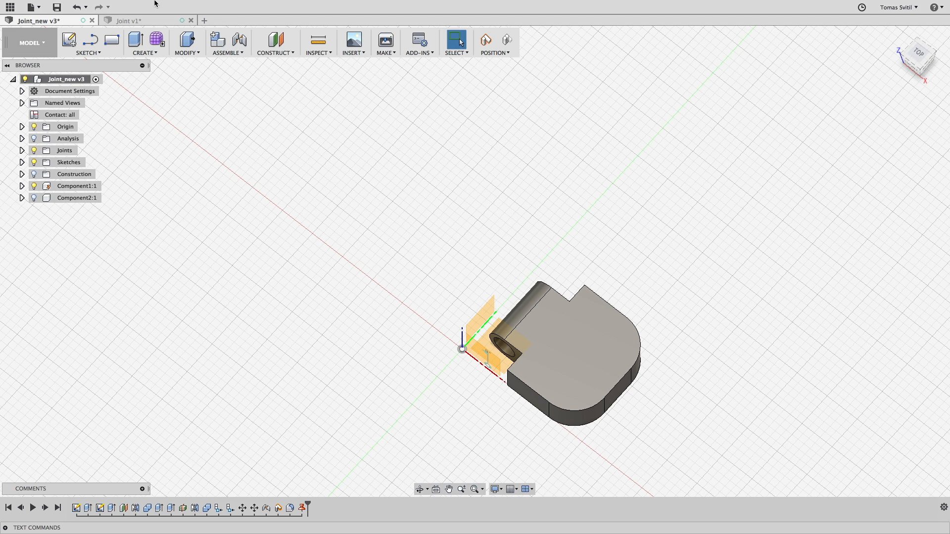
click(124, 21)
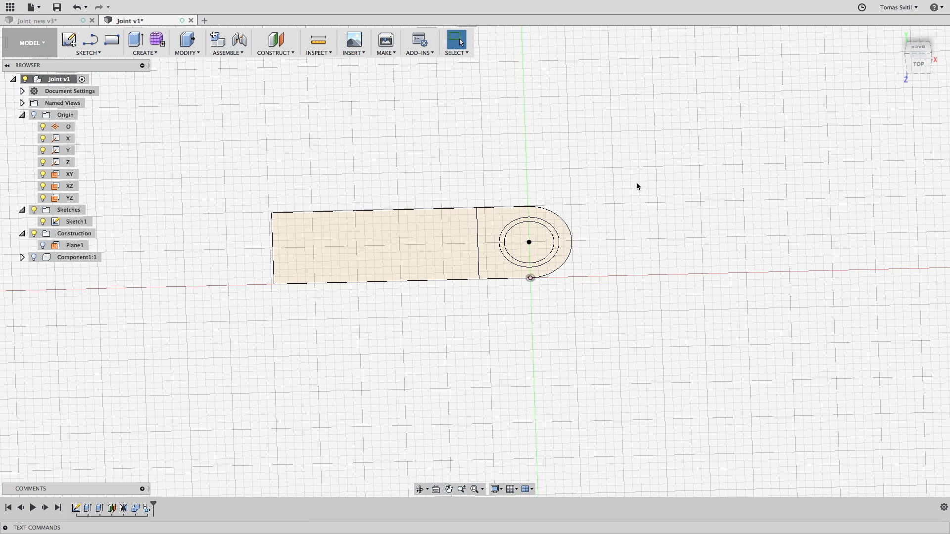
Extrude Sketch1's rectangular profile and the rounded end profile around the circles 10 mm as a new body
click(399, 270)
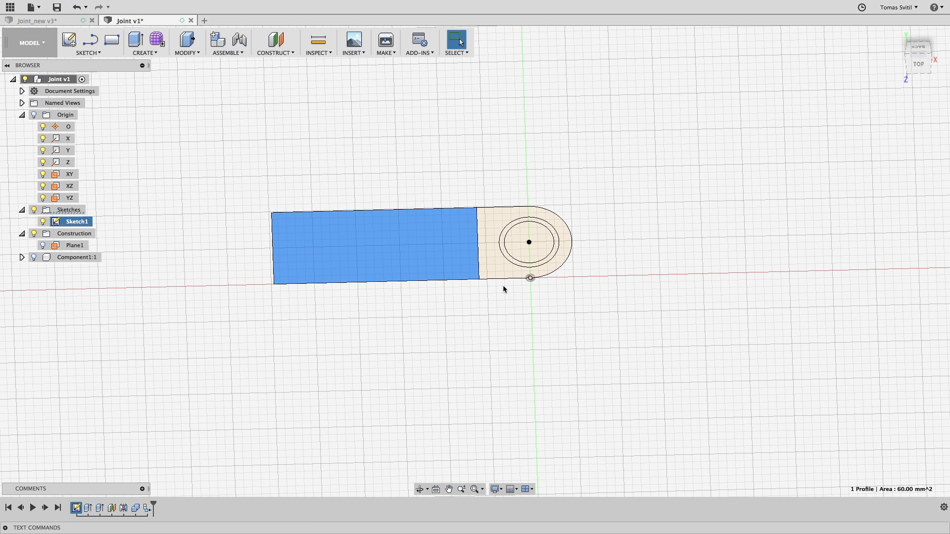
shift+click(493, 271)
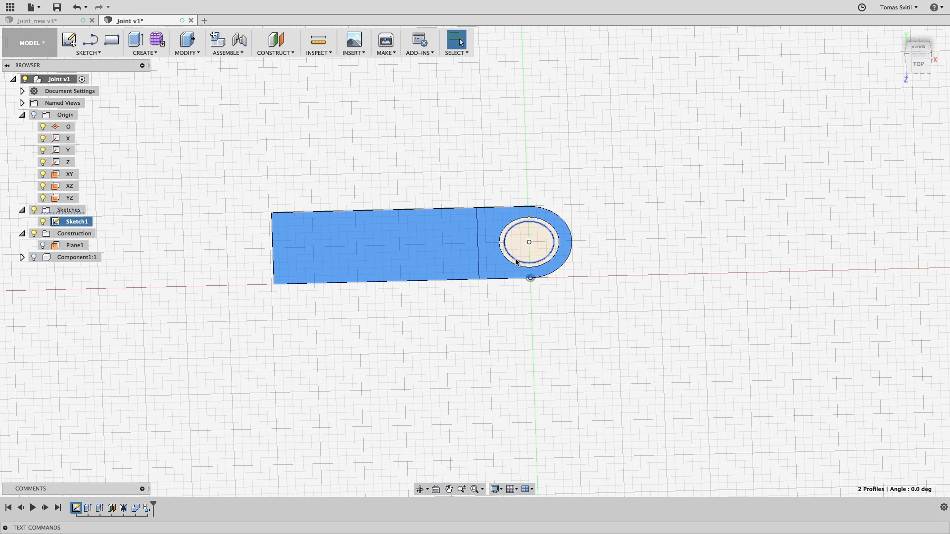
scroll(530, 248, up, 5)
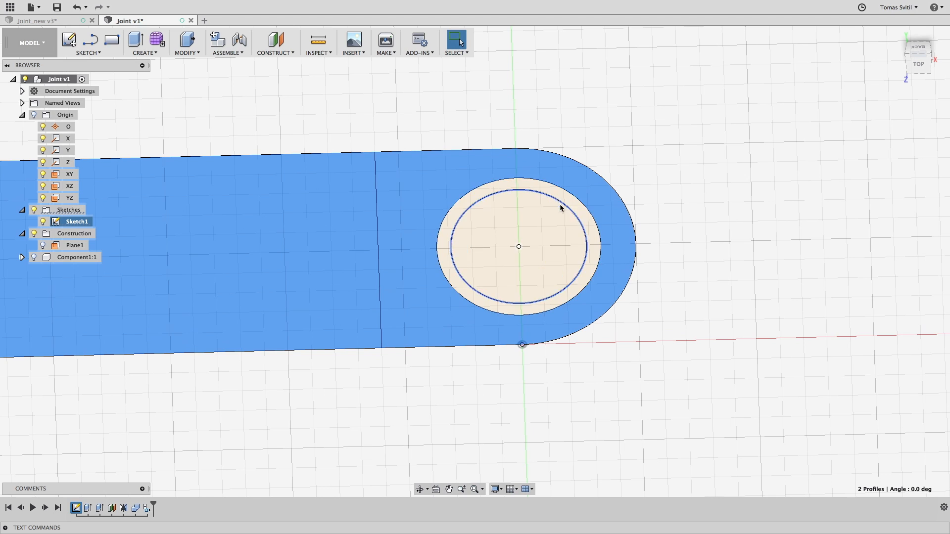
scroll(522, 300, up, 5)
scroll(522, 300, down, 10)
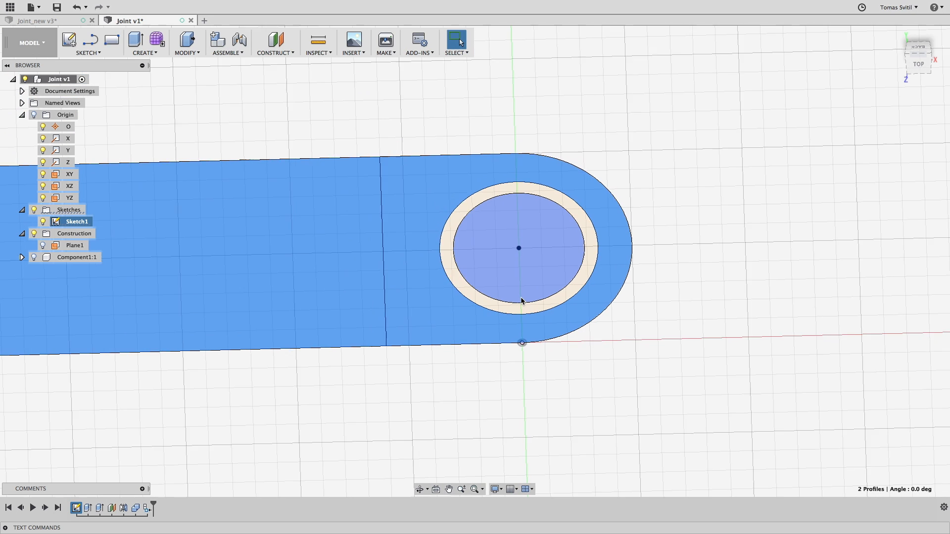
click(143, 55)
click(148, 70)
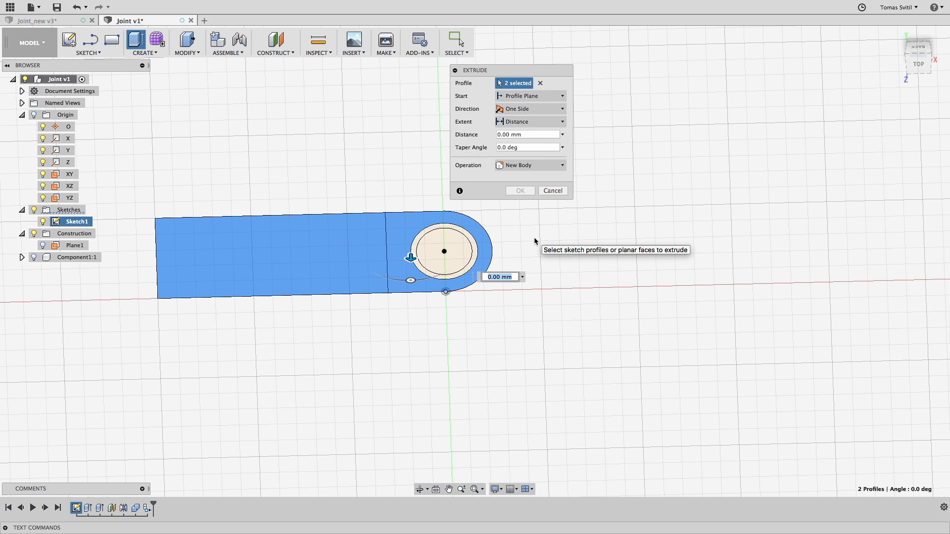
text(10)
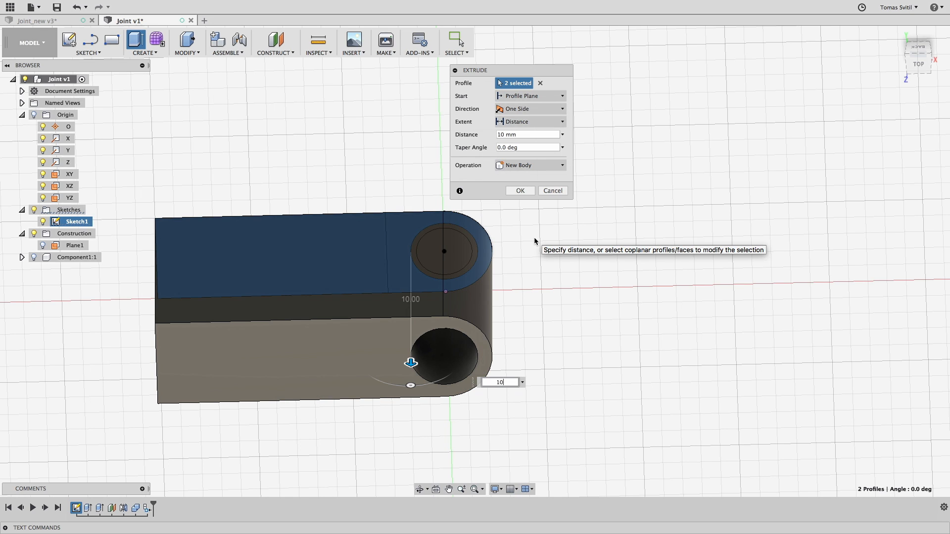
click(519, 190)
Hide Body3 and extrude only Sketch1's rectangular profile by -3 mm as a new body
middle_drag(307, 382, 479, 384)
scroll(480, 389, up, 2)
scroll(472, 393, down, 3)
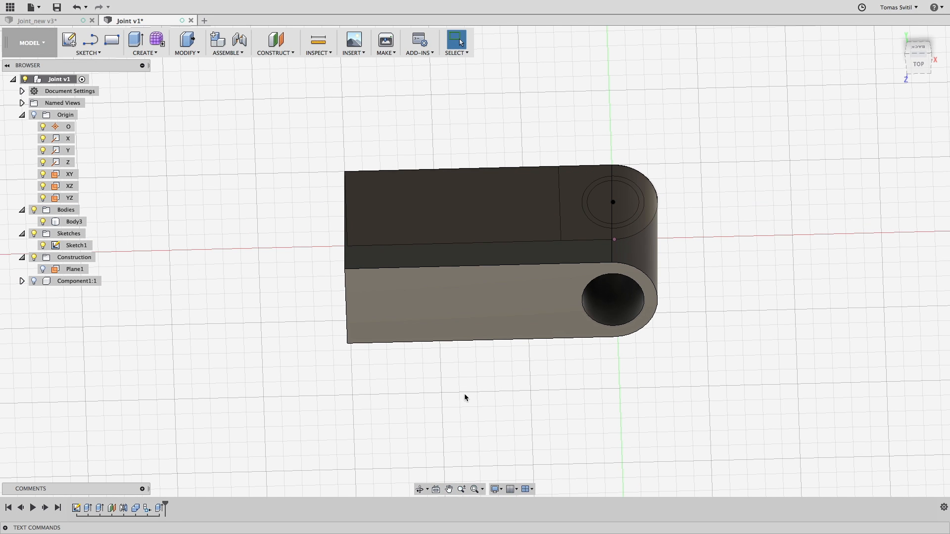
shift+middle_drag(340, 327, 371, 384)
shift+middle_drag(596, 215, 479, 211)
click(479, 212)
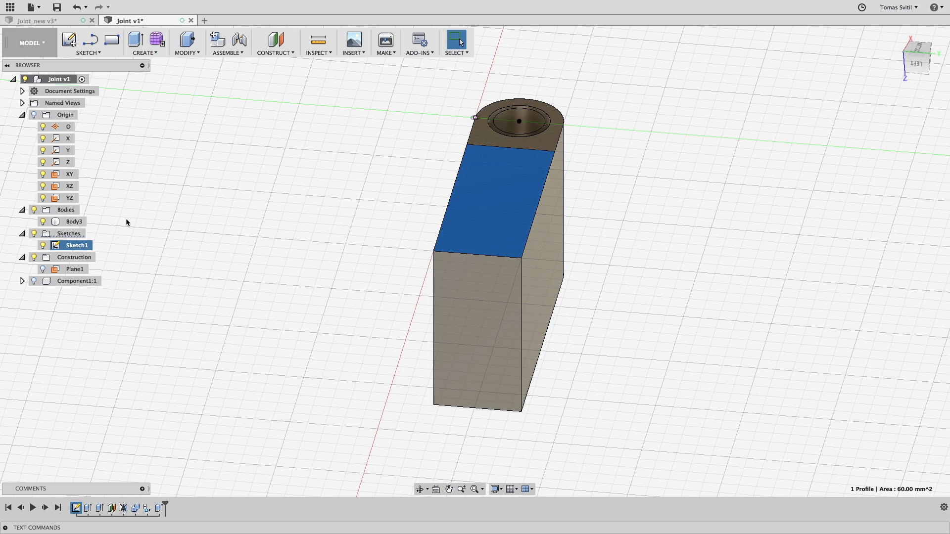
click(42, 222)
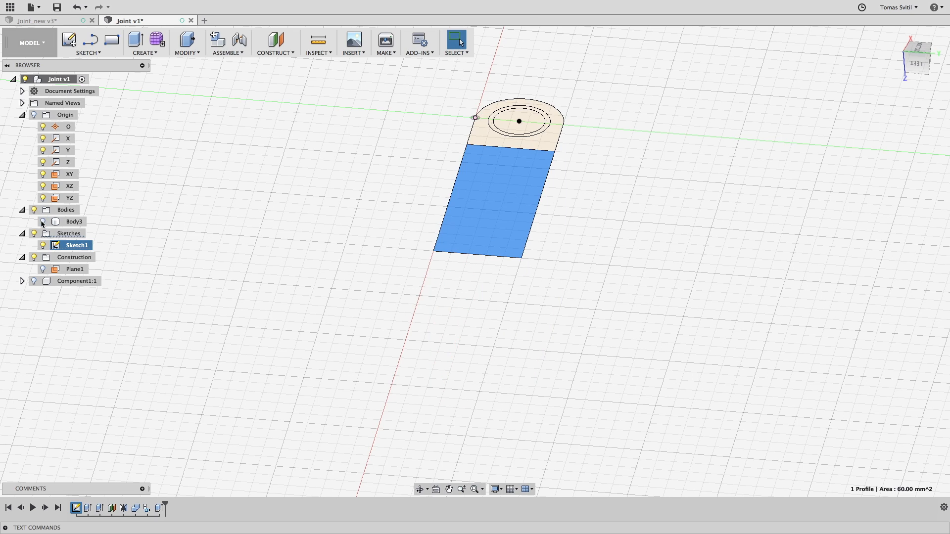
click(159, 51)
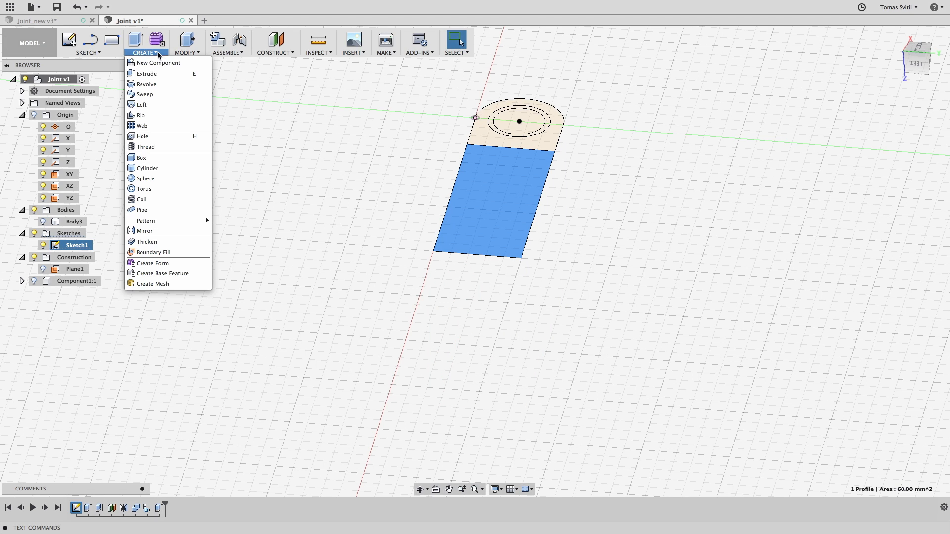
click(161, 78)
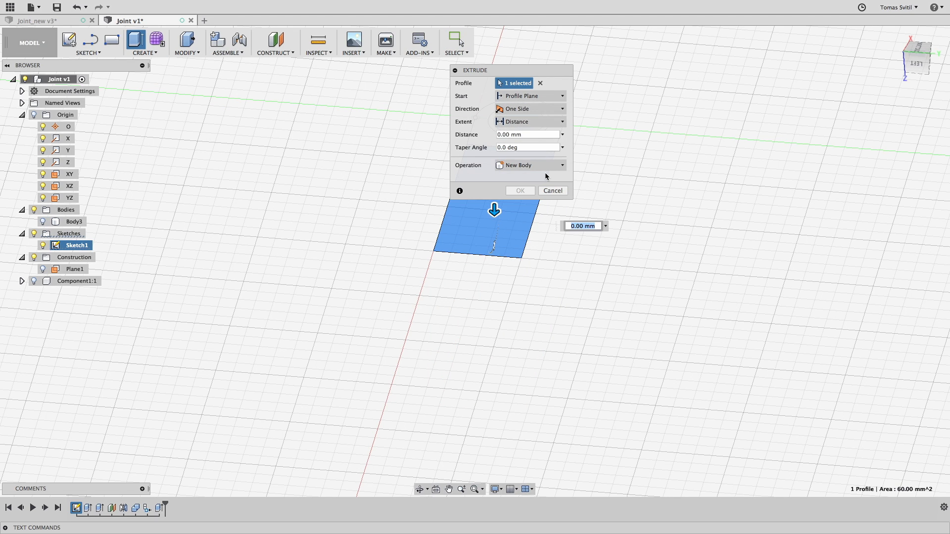
text(-3)
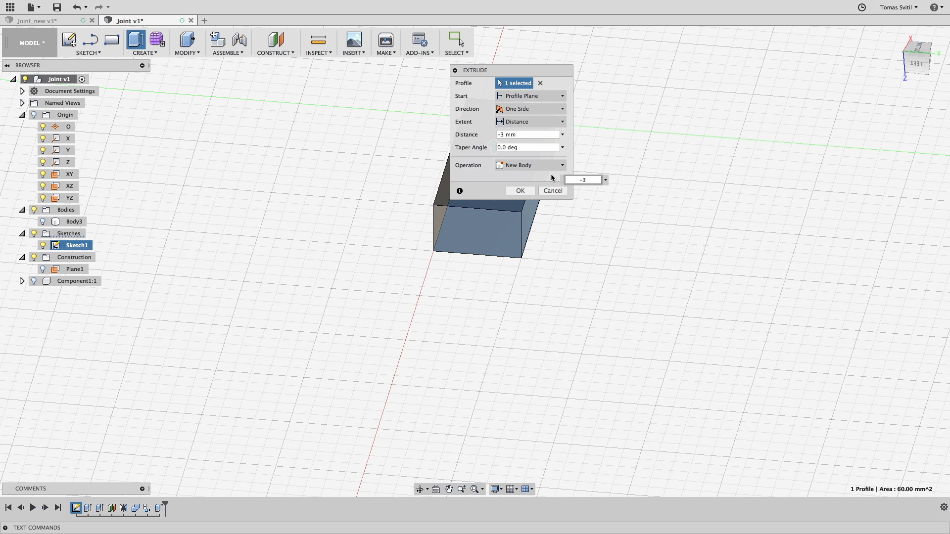
click(520, 191)
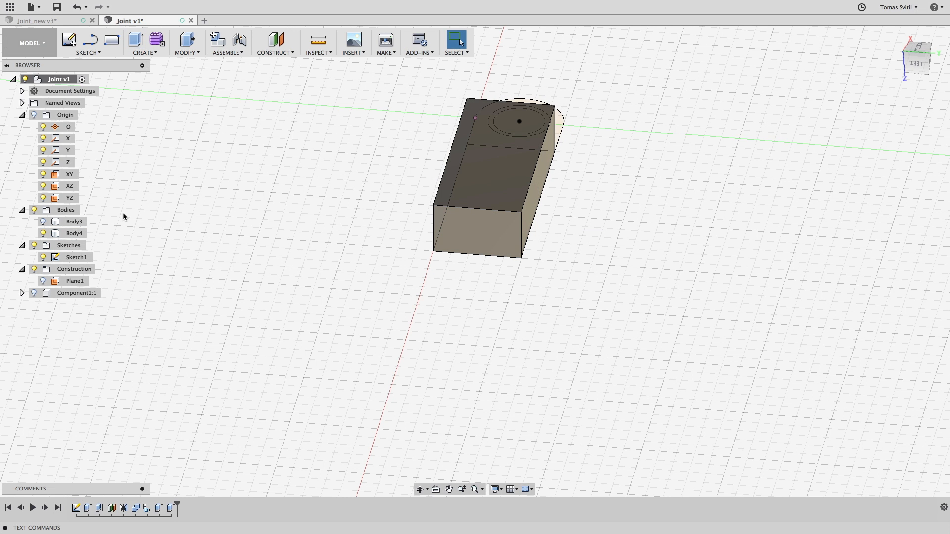
Show Body3 again and create a midplane between its two opposite flat faces at the ends of the bore
click(44, 221)
shift+middle_drag(702, 310, 668, 272)
click(576, 219)
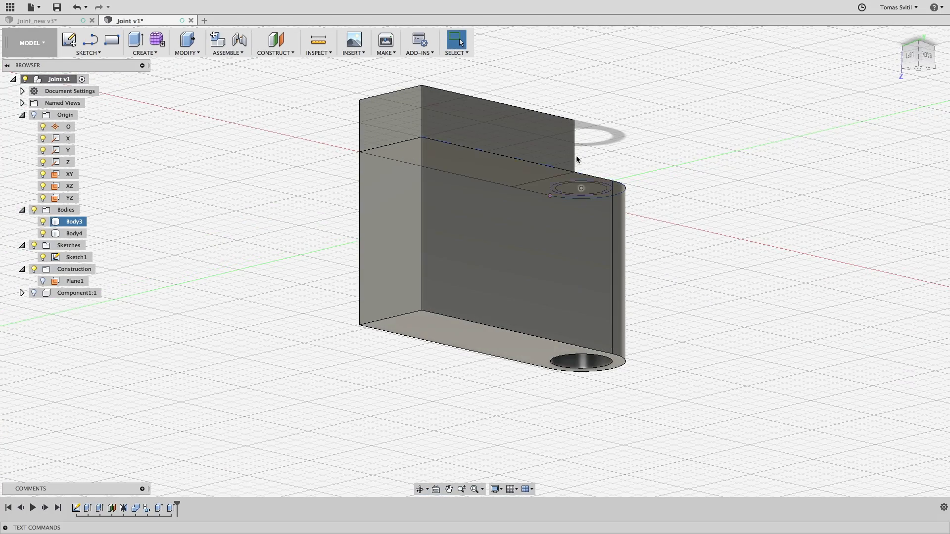
click(487, 112)
click(412, 367)
click(479, 231)
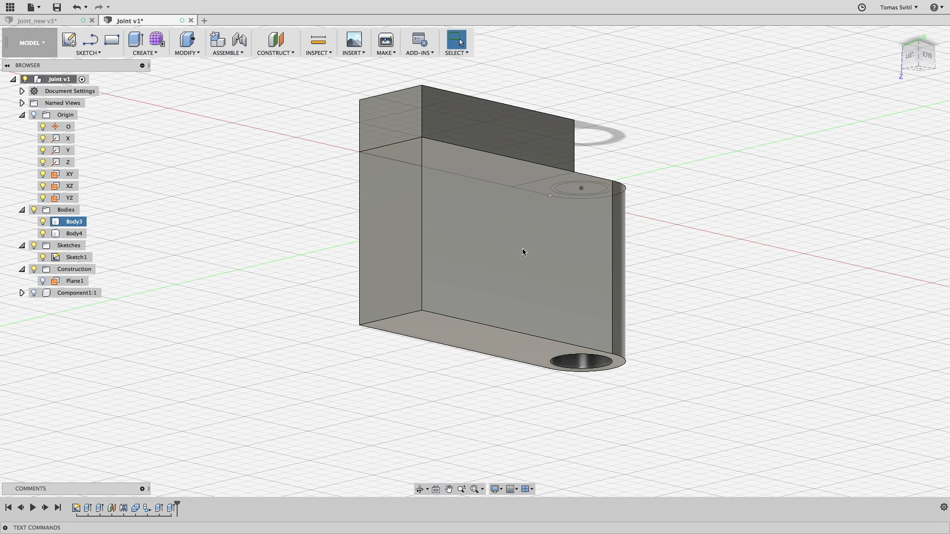
click(280, 53)
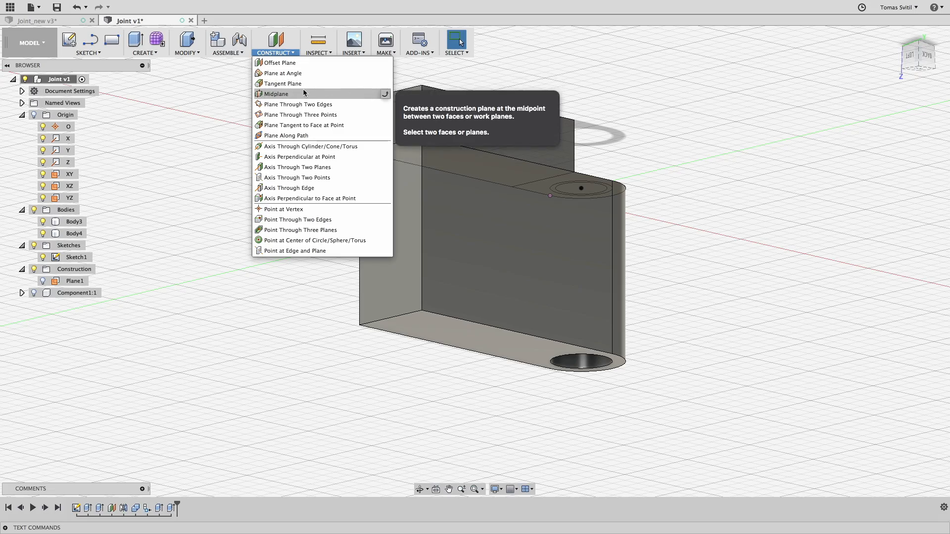
click(291, 94)
shift+middle_drag(634, 195, 393, 248)
click(575, 213)
shift+middle_drag(592, 337, 531, 155)
click(562, 271)
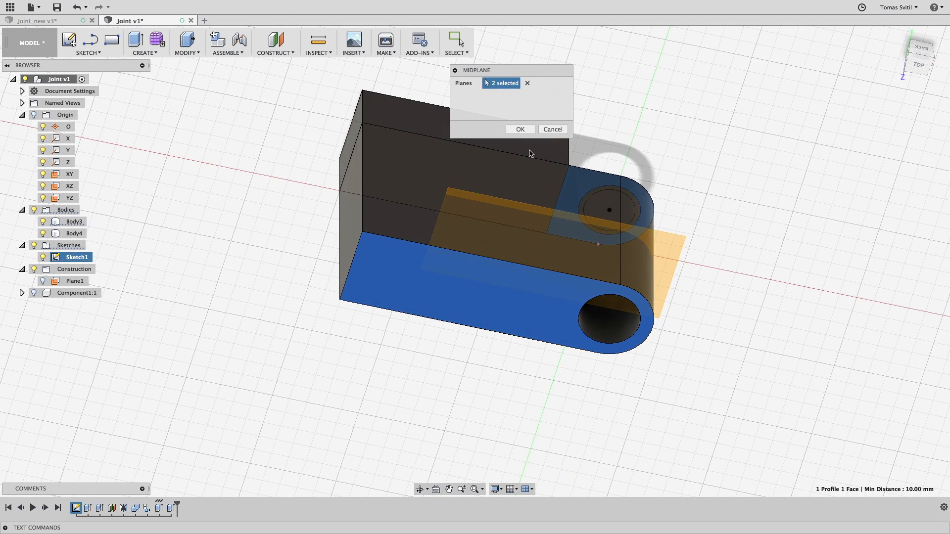
click(521, 130)
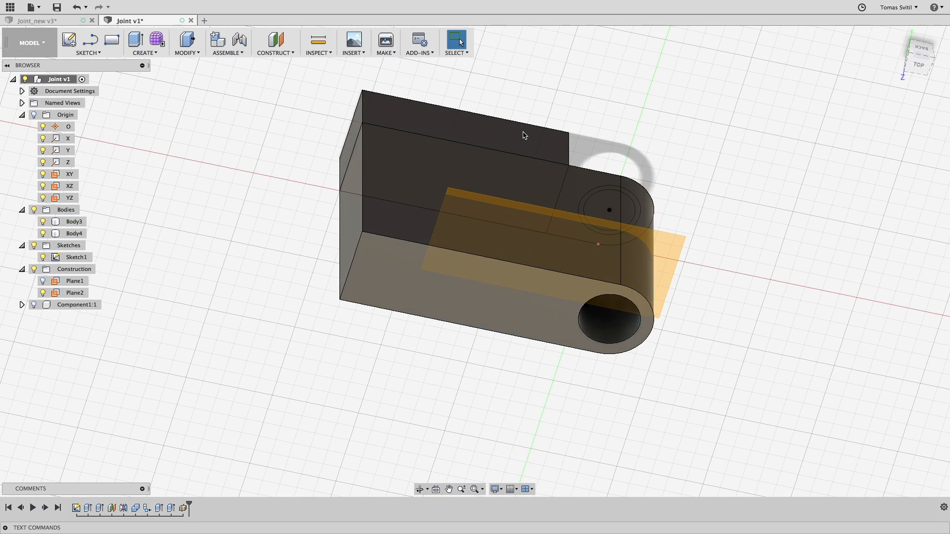
Mirror Body4, the 3 mm block, across the construction plane Plane2
shift+middle_drag(634, 182, 537, 147)
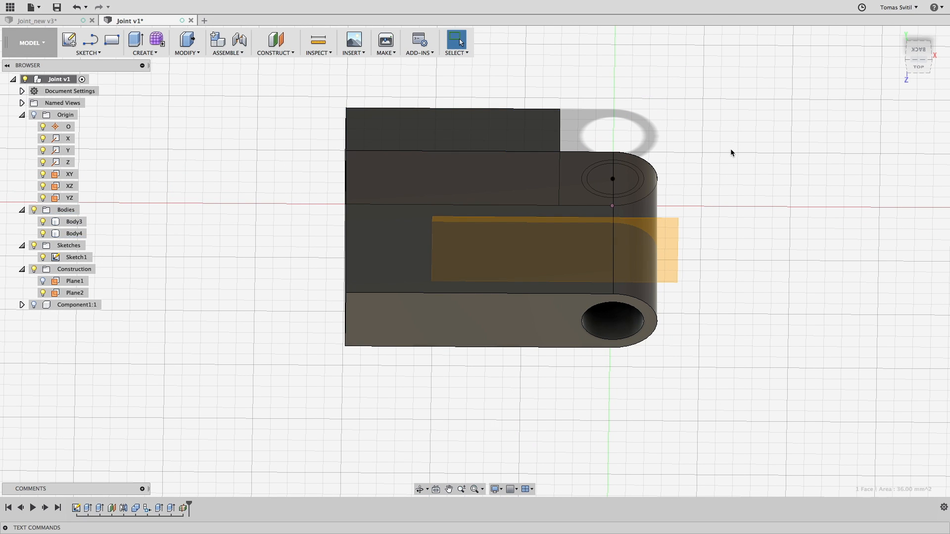
click(148, 53)
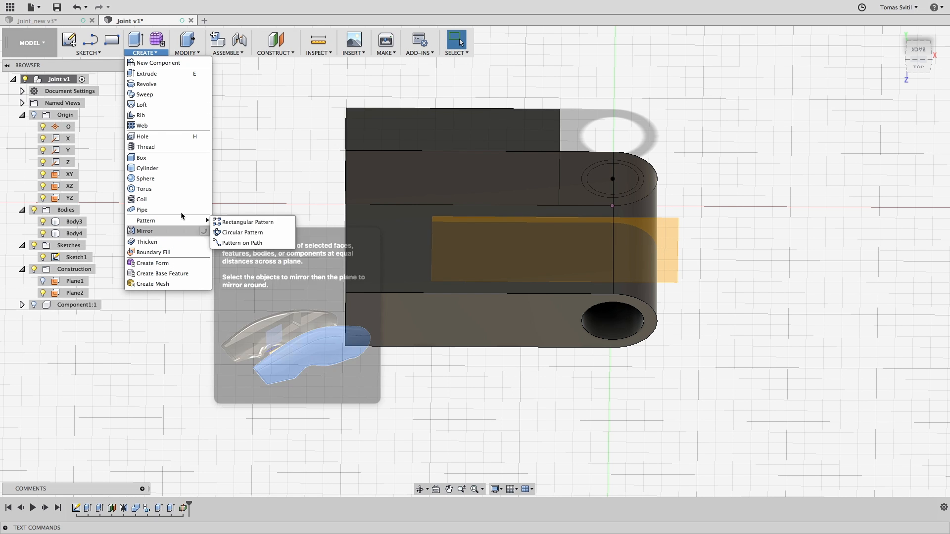
click(172, 231)
click(384, 141)
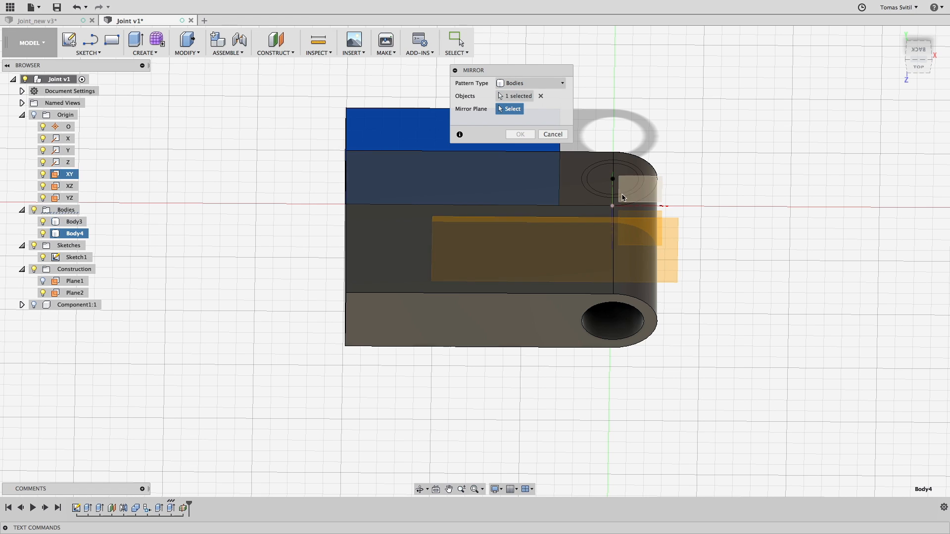
click(671, 238)
click(519, 135)
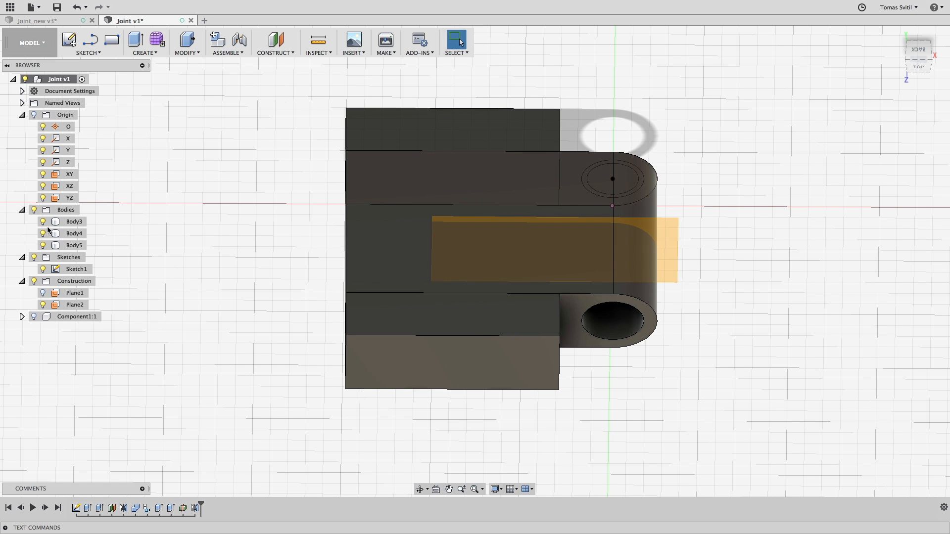
Combine Body3, Body4 and Body5 into one body with the Join operation
mouse_move(310, 102)
mouse_down()
mouse_move(633, 403)
mouse_move(571, 307)
mouse_up()
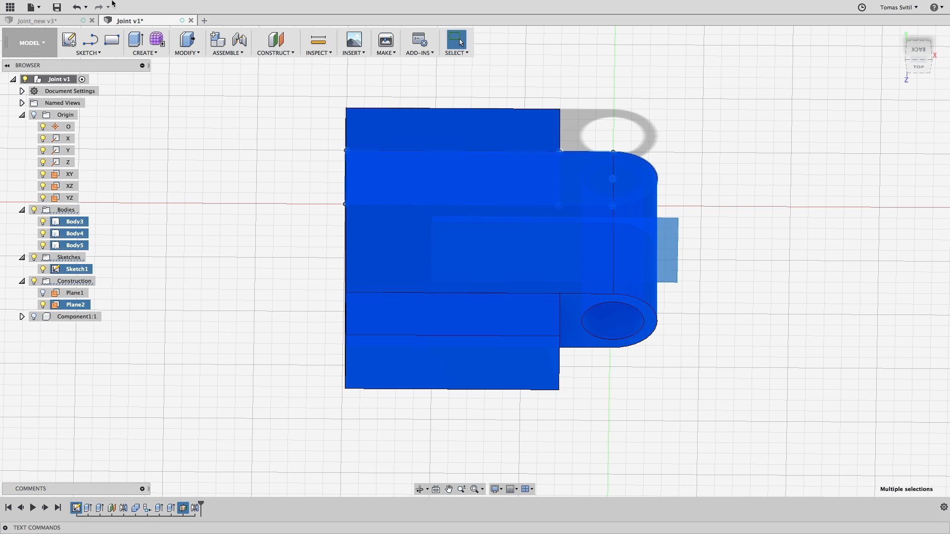
click(187, 51)
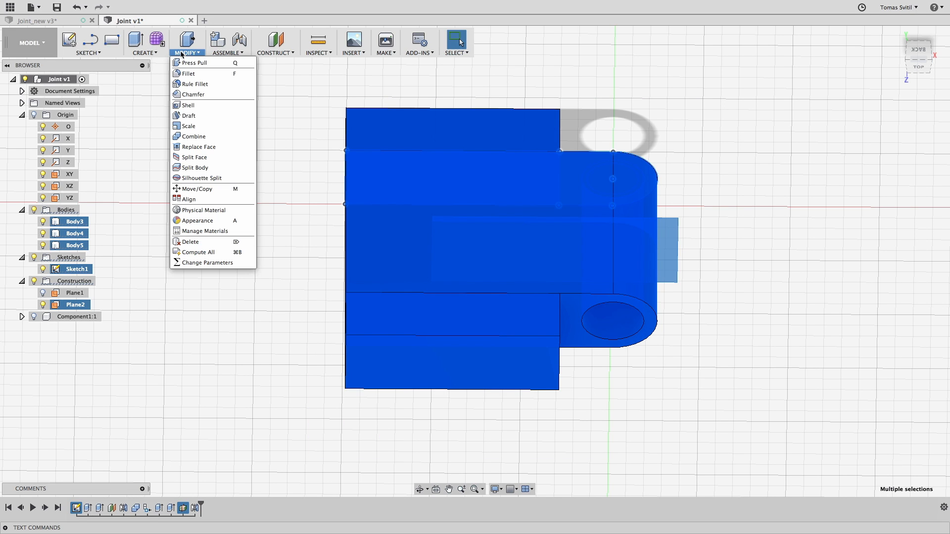
click(210, 144)
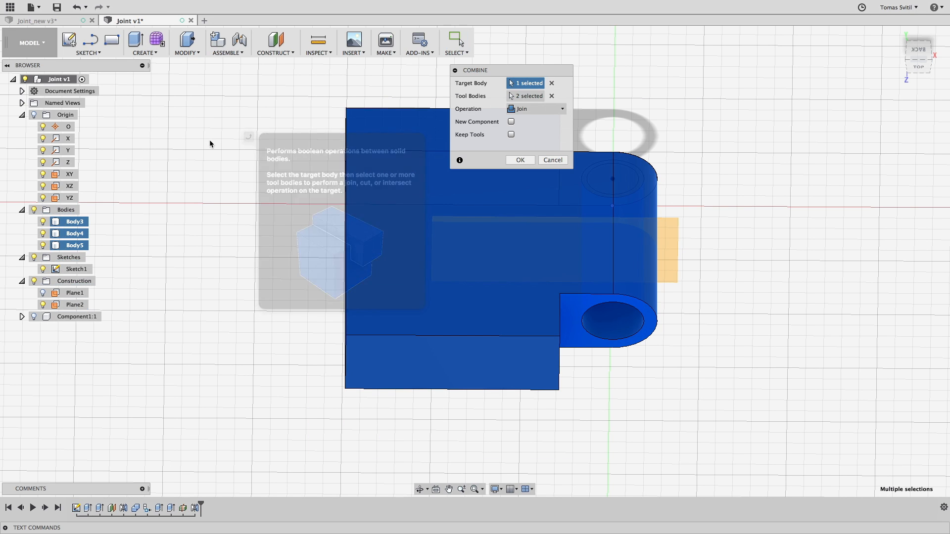
click(520, 161)
Hide the construction plane Plane2 and Sketch1, leaving the joined Body3 shown
click(43, 281)
click(73, 221)
shift+middle_drag(569, 222, 384, 166)
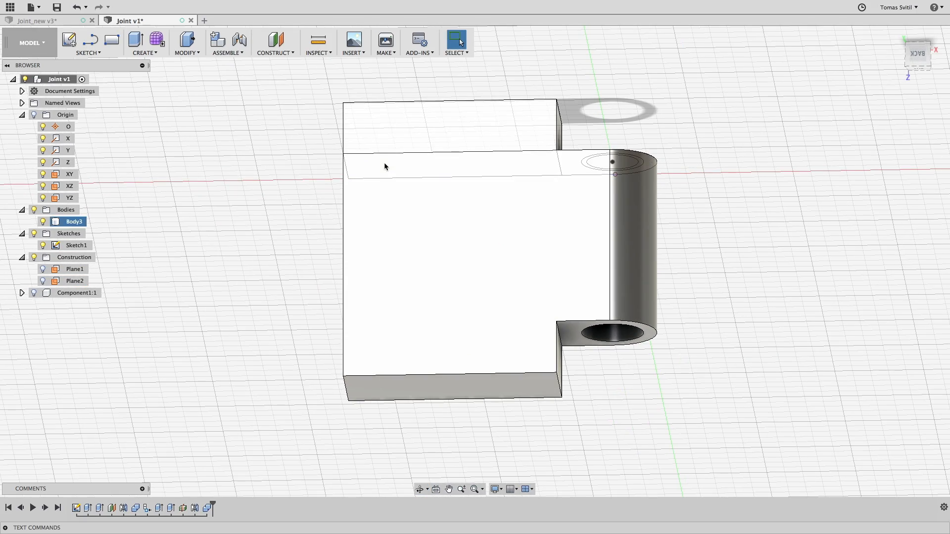
click(43, 246)
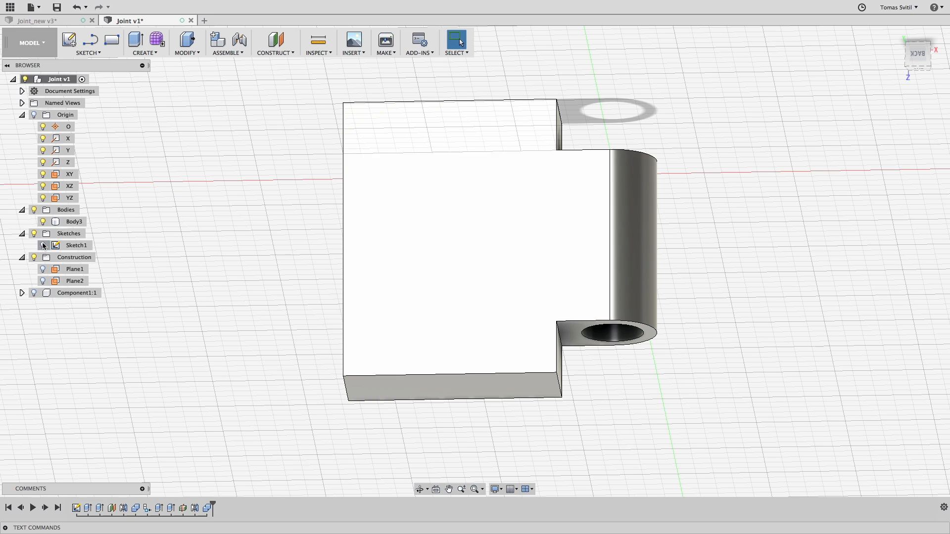
middle_drag(597, 267, 579, 275)
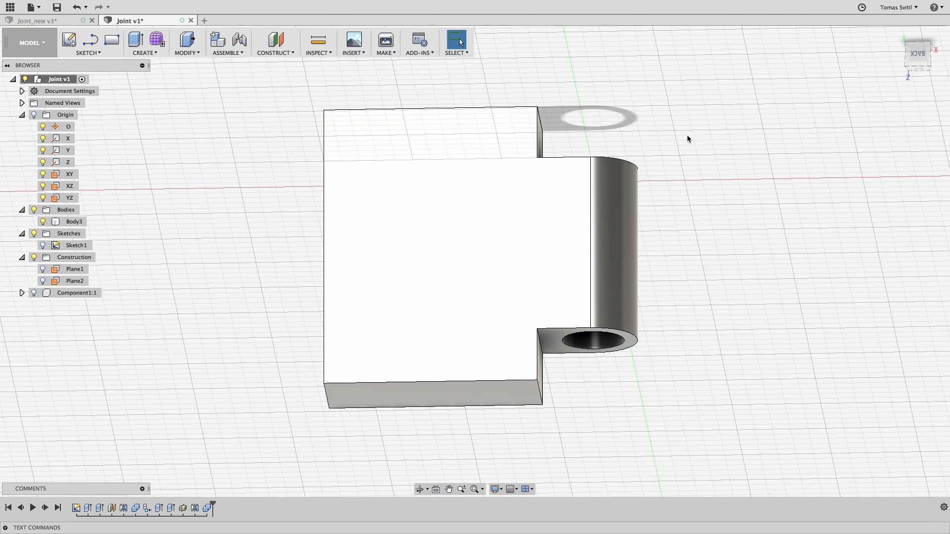
Create a component from the joined hinge body, Body3
drag(469, 326, 307, 416)
right_click(69, 225)
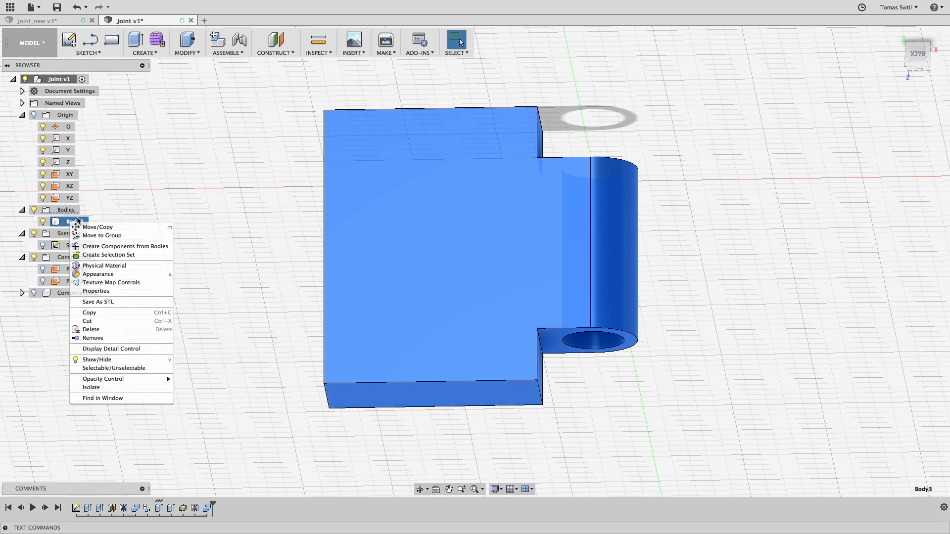
click(101, 247)
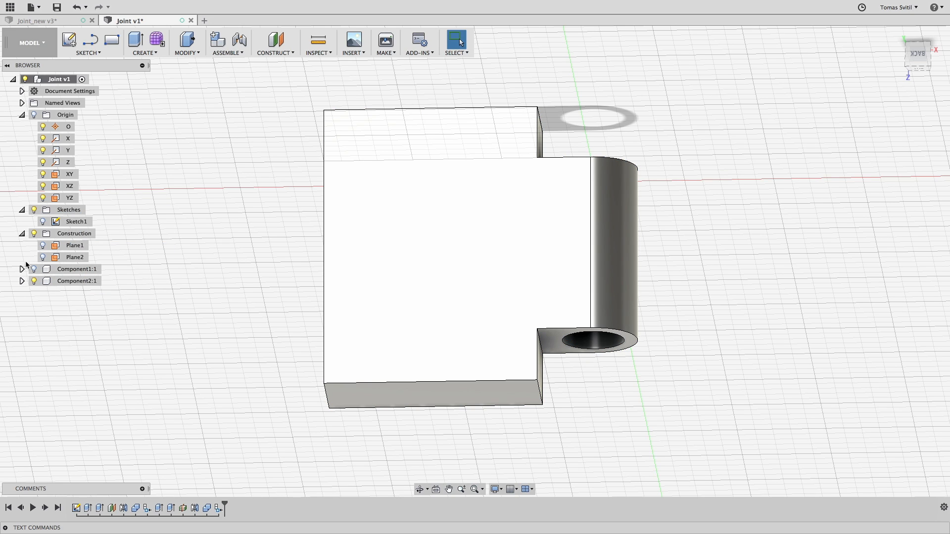
Show Component1 together with Component2 and examine how the pin sits in the bore
middle_drag(280, 312, 256, 237)
scroll(242, 232, up, 3)
middle_drag(554, 284, 456, 308)
shift+middle_drag(455, 307, 493, 302)
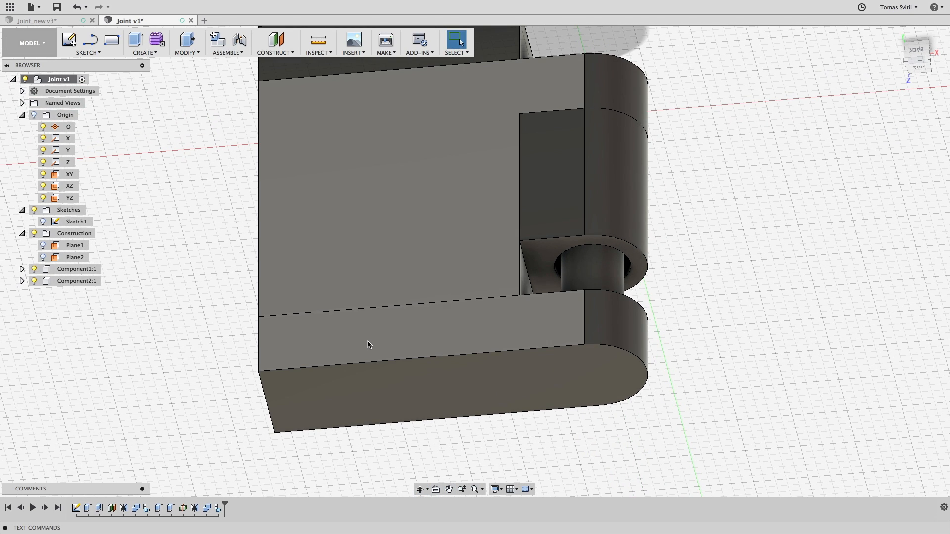
Move the pin half's body by -19 mm along X so the two hinge halves stand apart
click(160, 53)
click(187, 53)
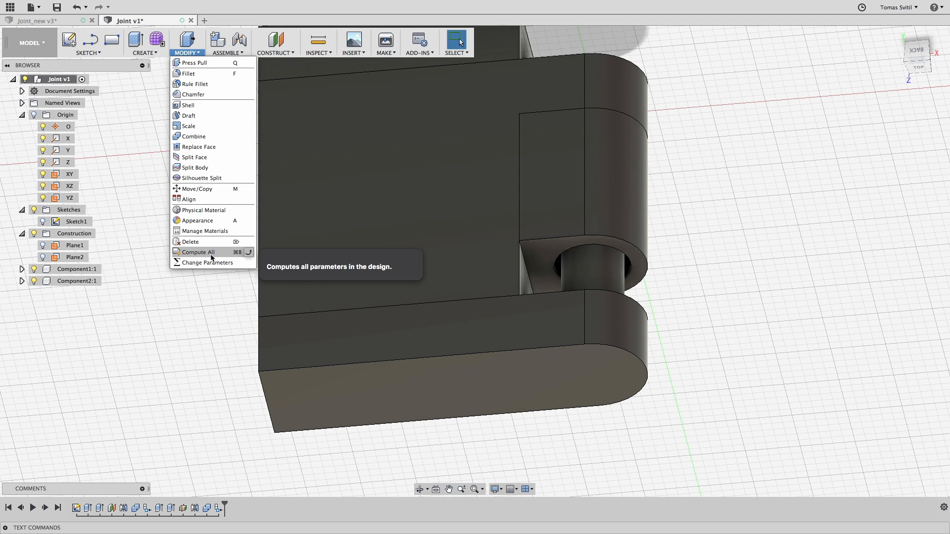
click(222, 189)
click(373, 329)
drag(368, 329, 770, 305)
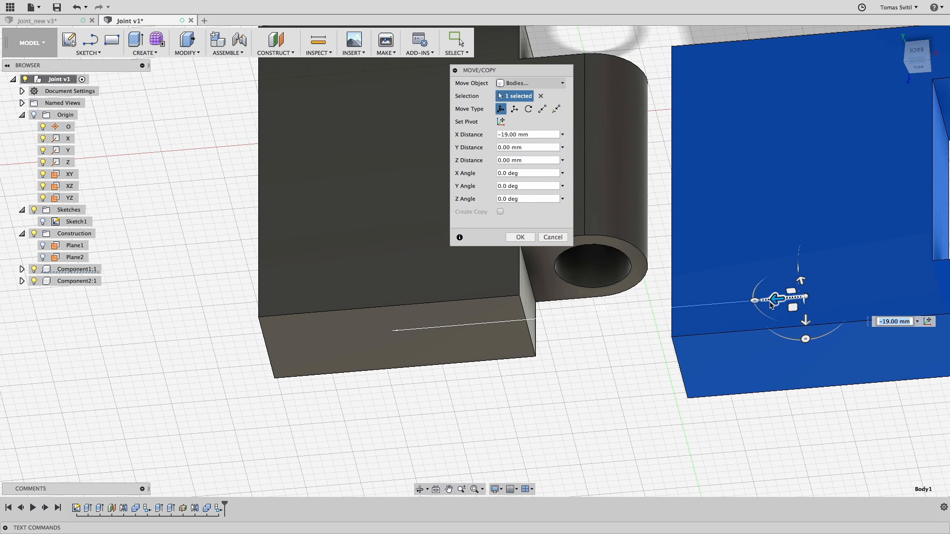
click(521, 237)
scroll(687, 348, down, 5)
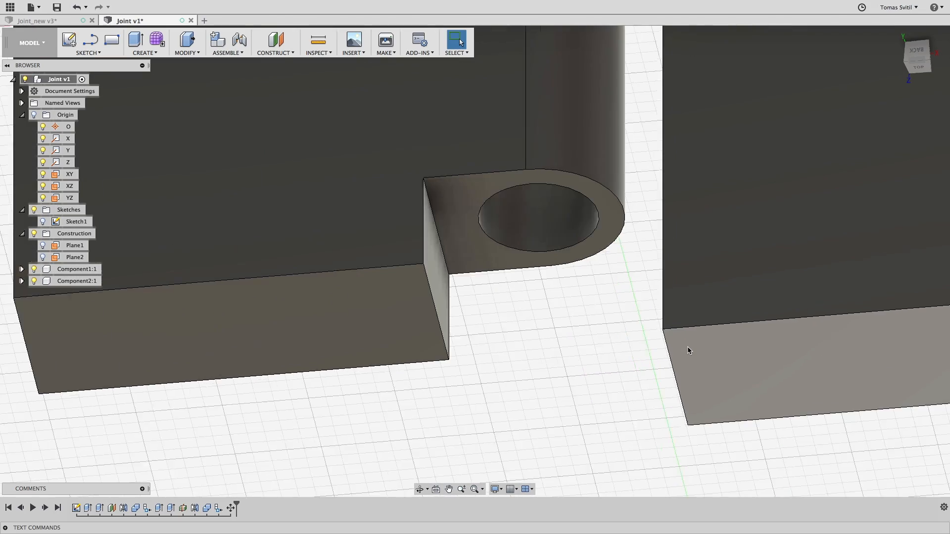
middle_drag(712, 316, 618, 325)
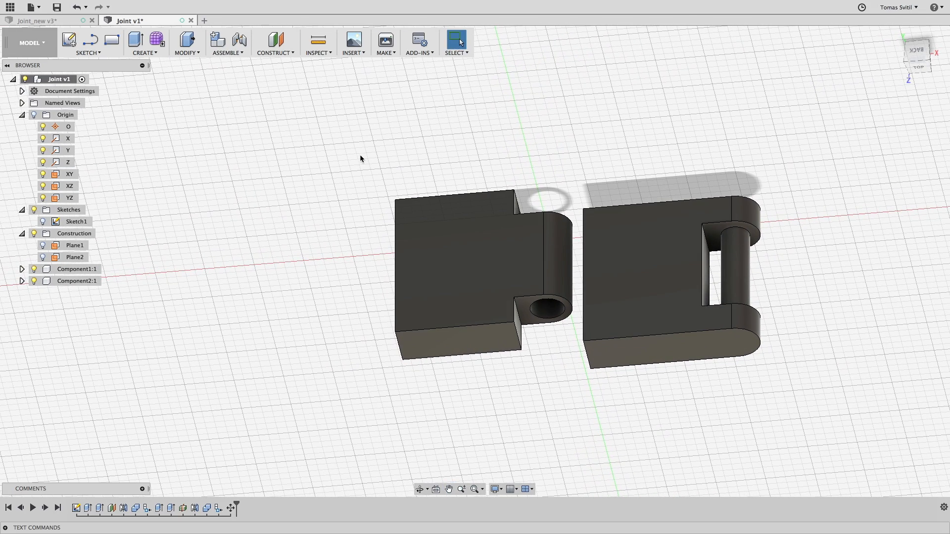
Join the two hinge components with a Revolute joint from the bore's mid-point to the pin's mid-point
click(232, 53)
click(232, 70)
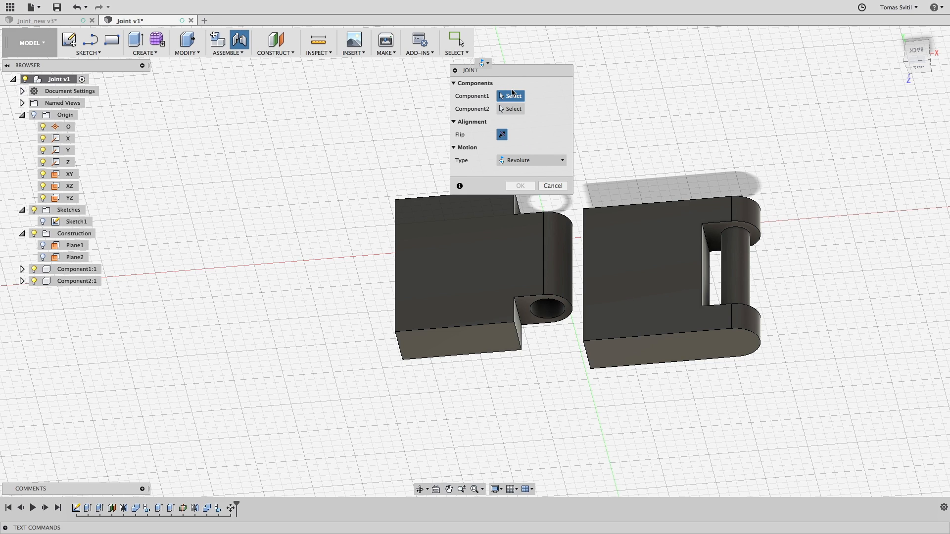
drag(519, 70, 617, 45)
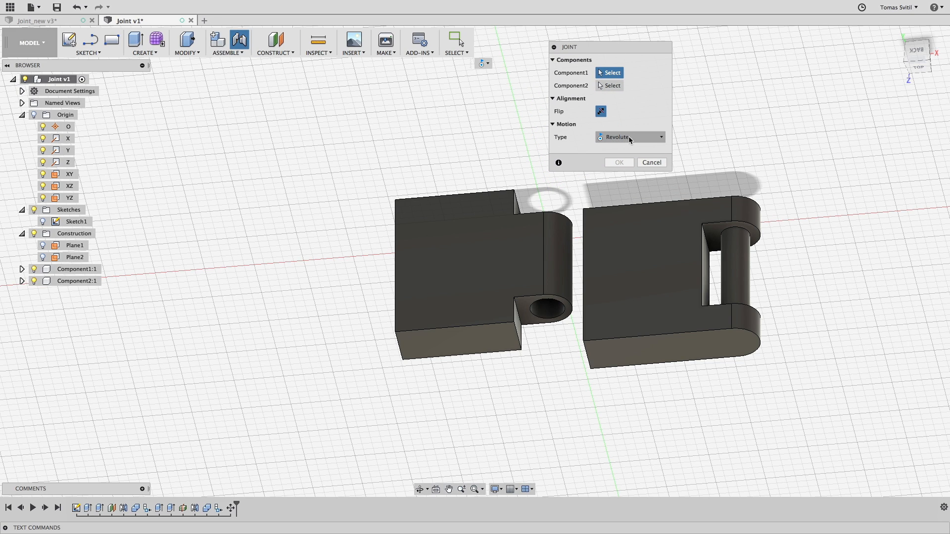
click(643, 138)
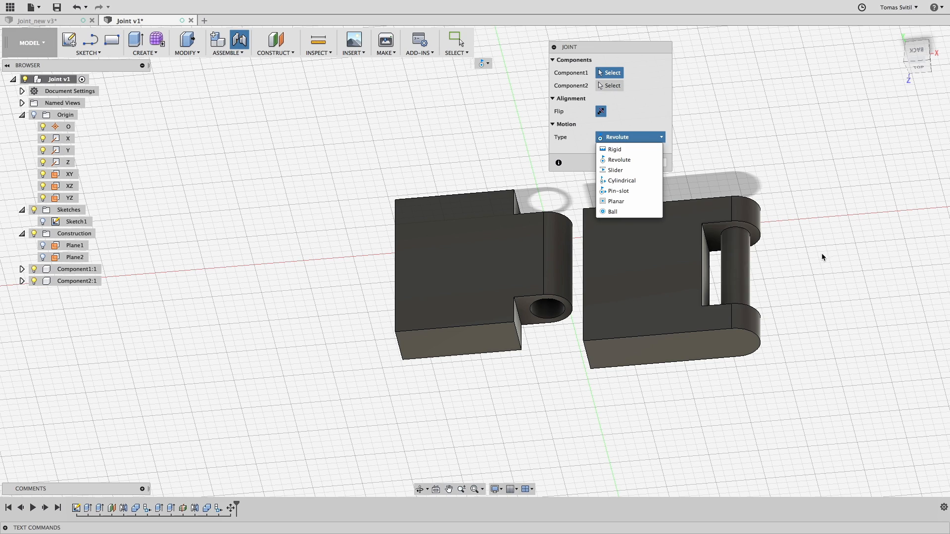
click(629, 110)
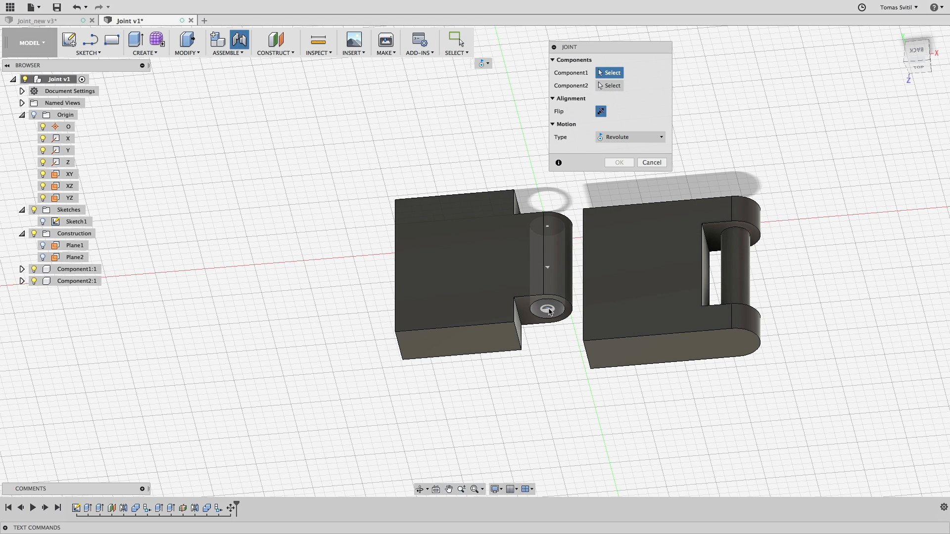
click(548, 269)
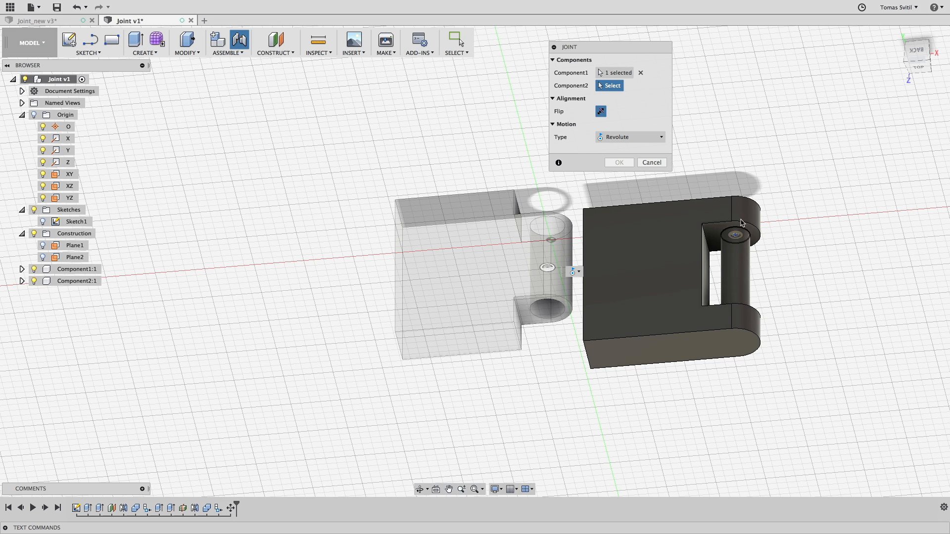
click(739, 279)
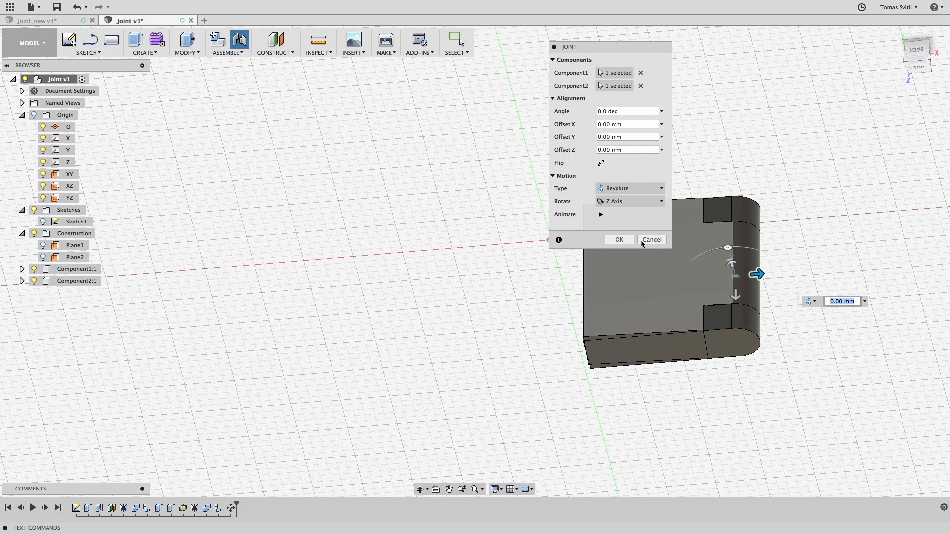
click(625, 242)
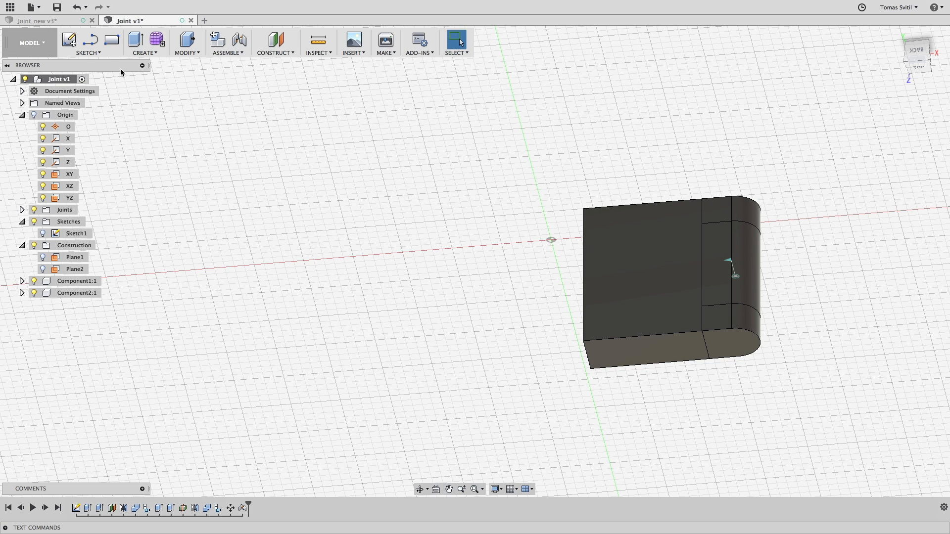
click(232, 53)
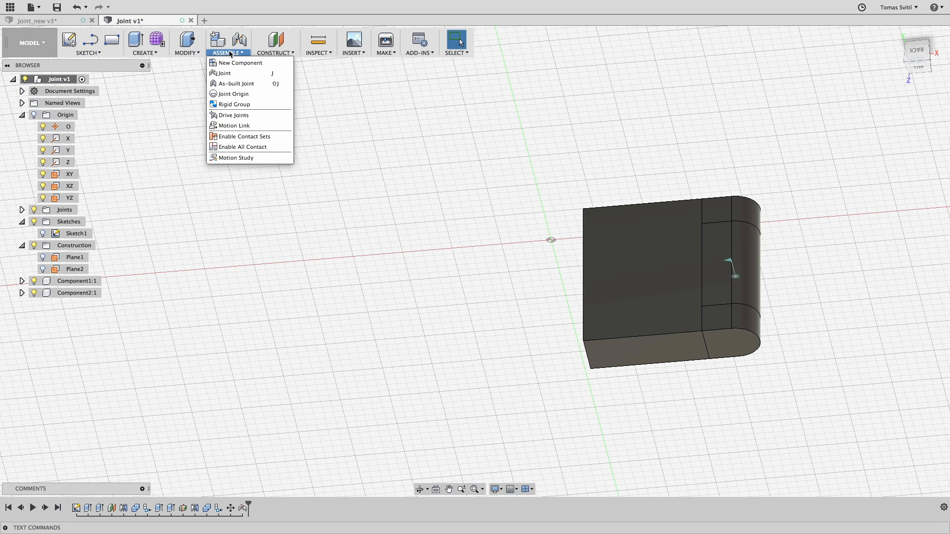
click(251, 147)
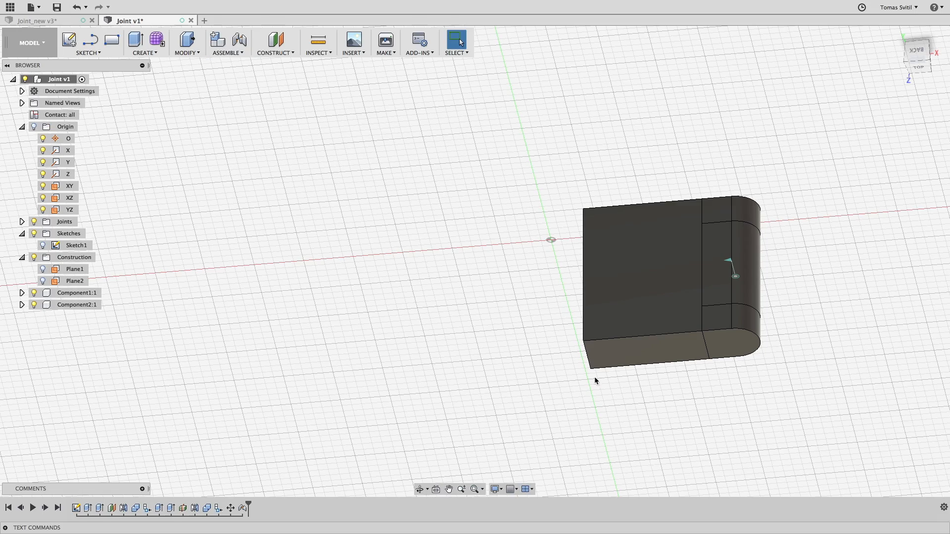
shift+middle_drag(711, 393, 672, 367)
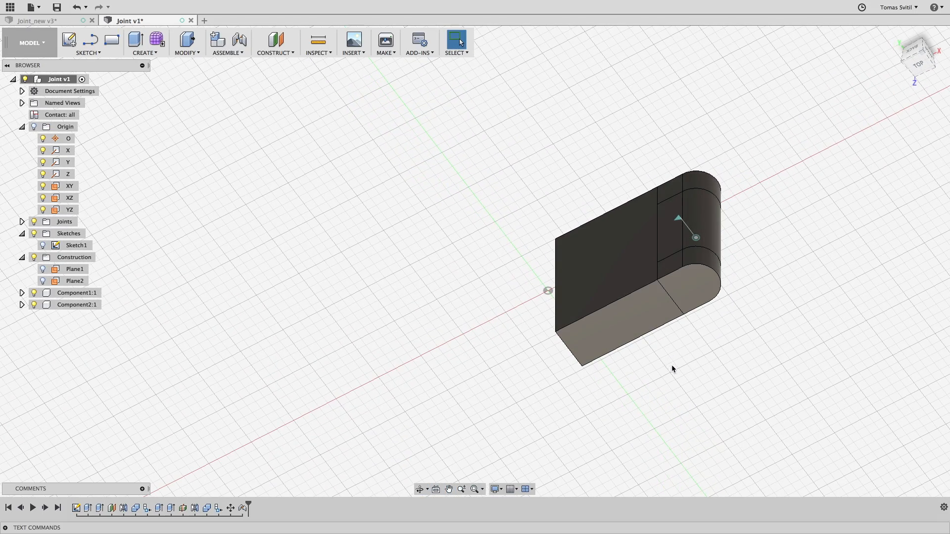
click(225, 52)
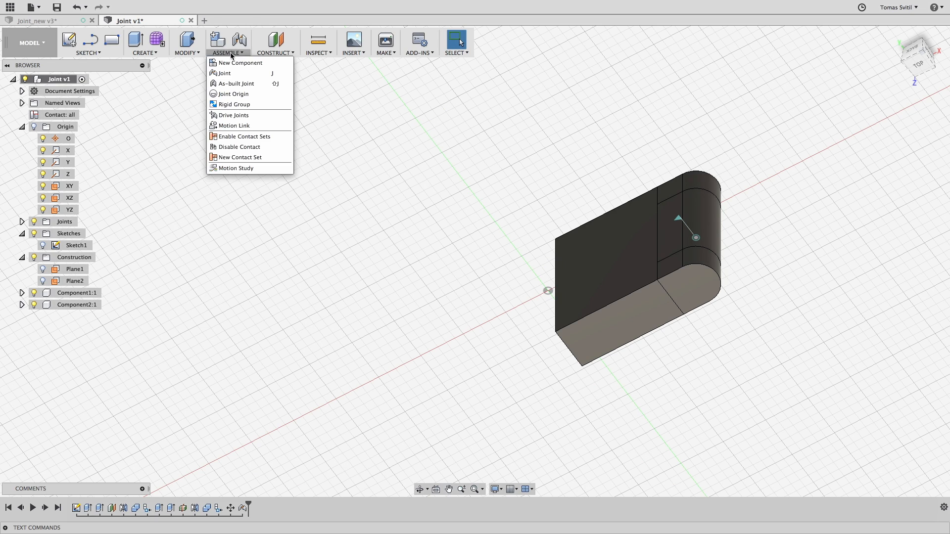
click(256, 148)
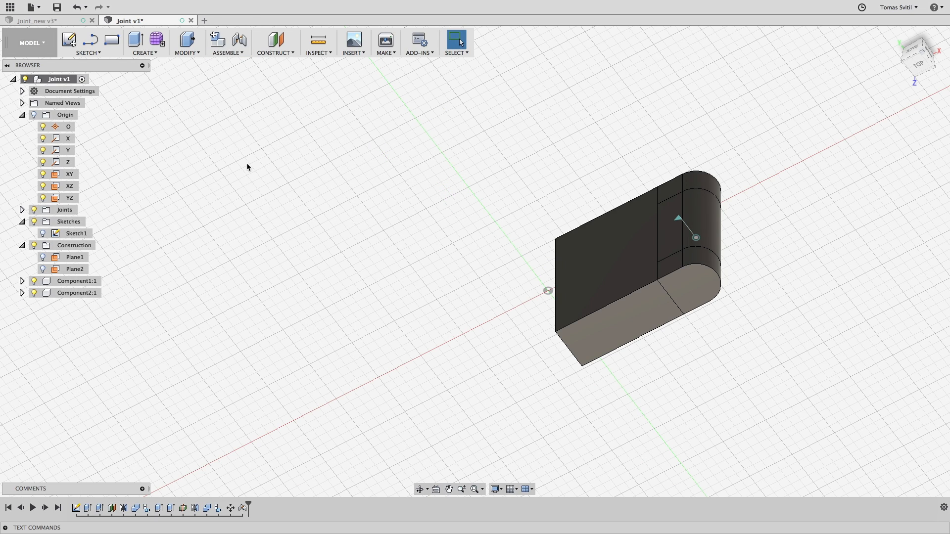
Ground Component1 and swing Component2 open around the pin
click(71, 283)
right_click(71, 283)
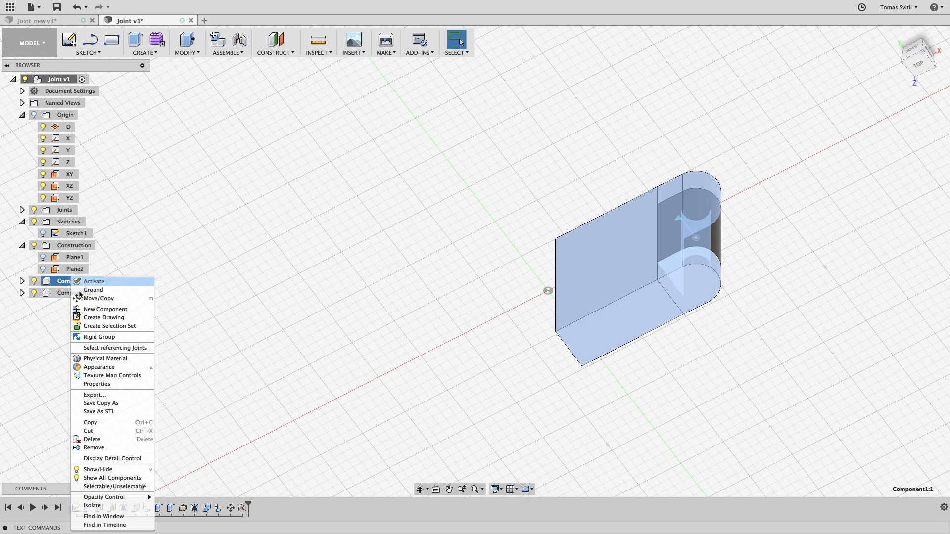
click(106, 345)
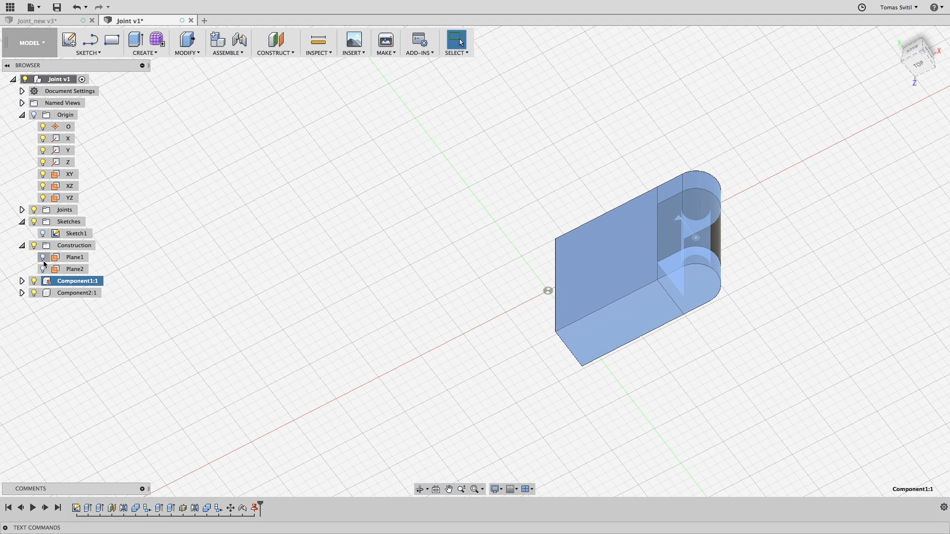
click(80, 295)
drag(707, 299, 729, 296)
drag(672, 359, 786, 255)
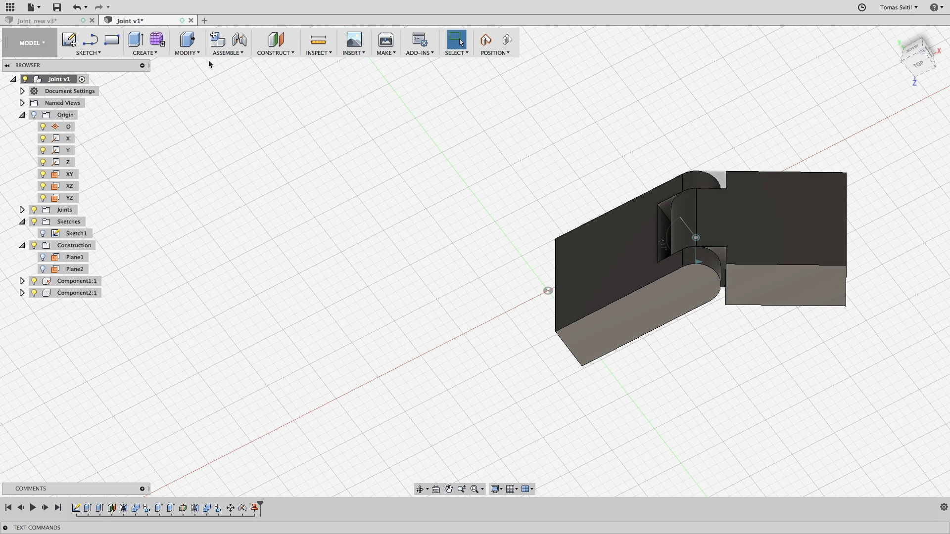
Enable contact for all components and swing Component2 against the fixed hinge half
click(225, 53)
click(250, 145)
drag(843, 221, 784, 214)
Examine the slot around the central knuckle and the side faces for clearance between the two hinge halves
shift+middle_drag(785, 214, 808, 220)
shift+middle_drag(744, 292, 694, 274)
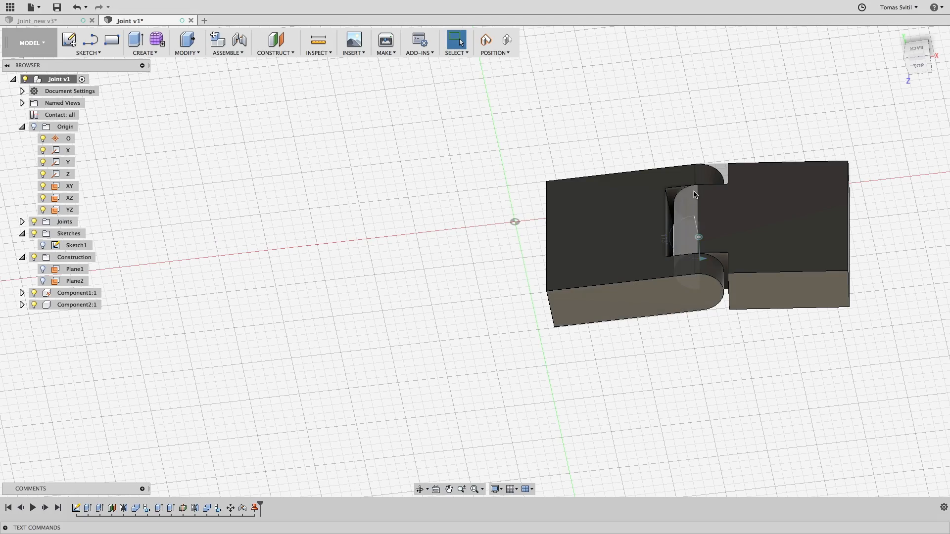
middle_drag(758, 214, 702, 281)
scroll(700, 281, down, 5)
scroll(700, 281, up, 8)
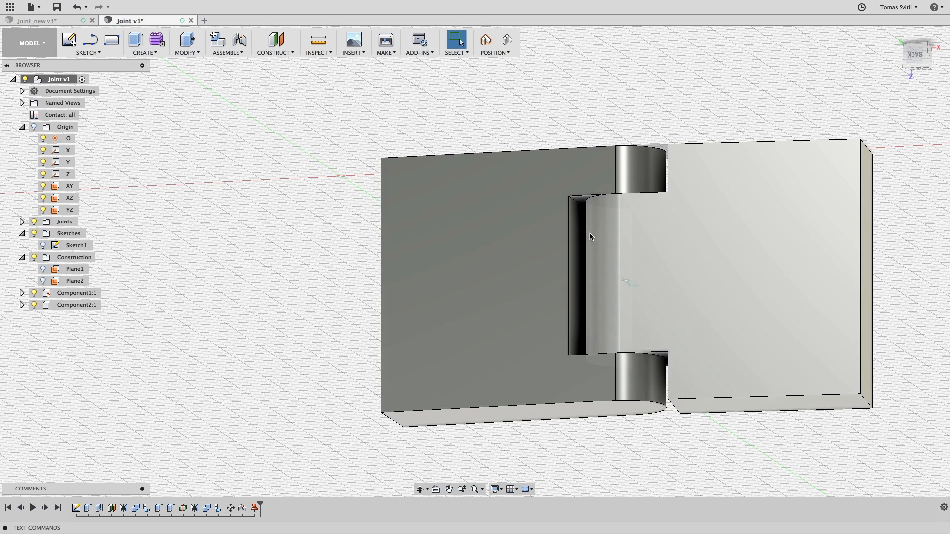
scroll(577, 376, up, 5)
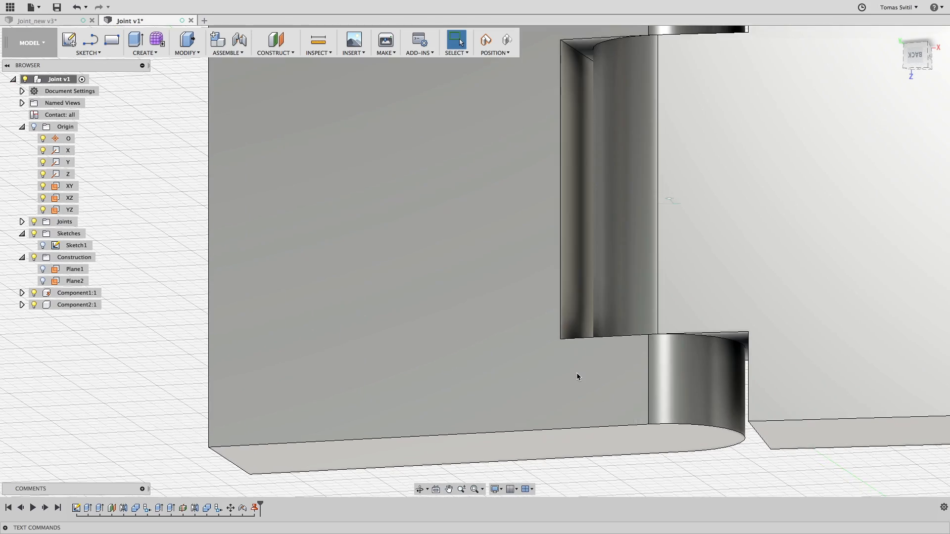
scroll(577, 372, down, 8)
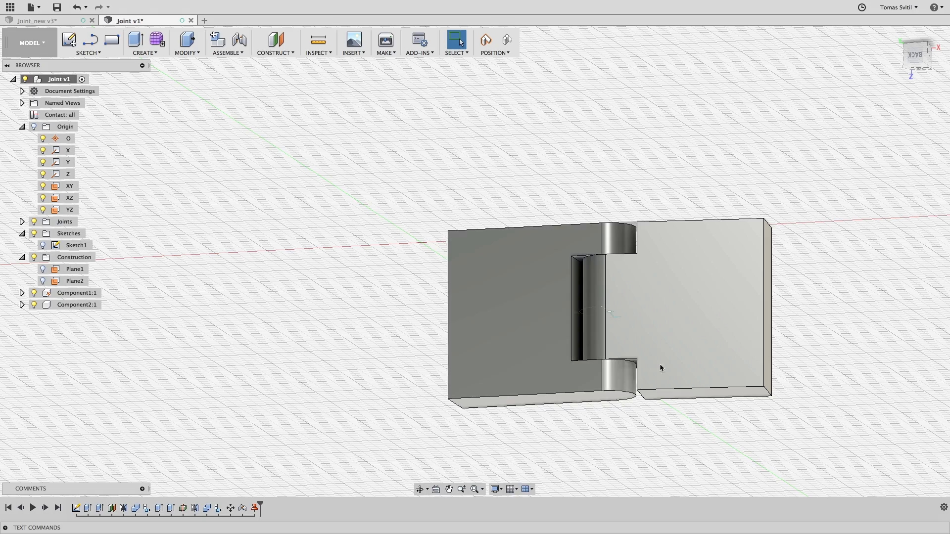
shift+middle_drag(744, 344, 766, 365)
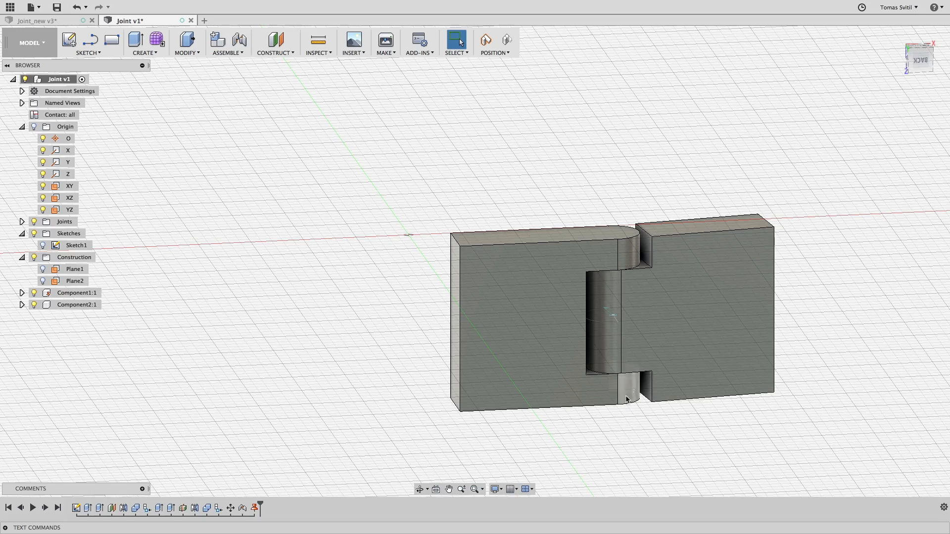
mouse_move(634, 358)
shift+middle_down()
mouse_move(640, 346)
mouse_move(631, 346)
mouse_move(642, 344)
shift+middle_up()
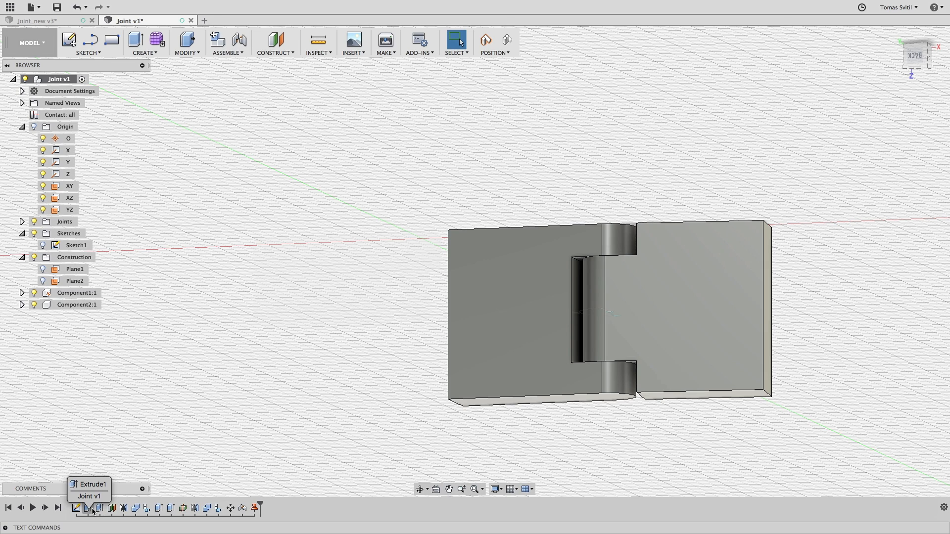
Edit the first extrusion, Extrude1, and set its distance to 3-0.3 mm
click(93, 511)
double_click(93, 511)
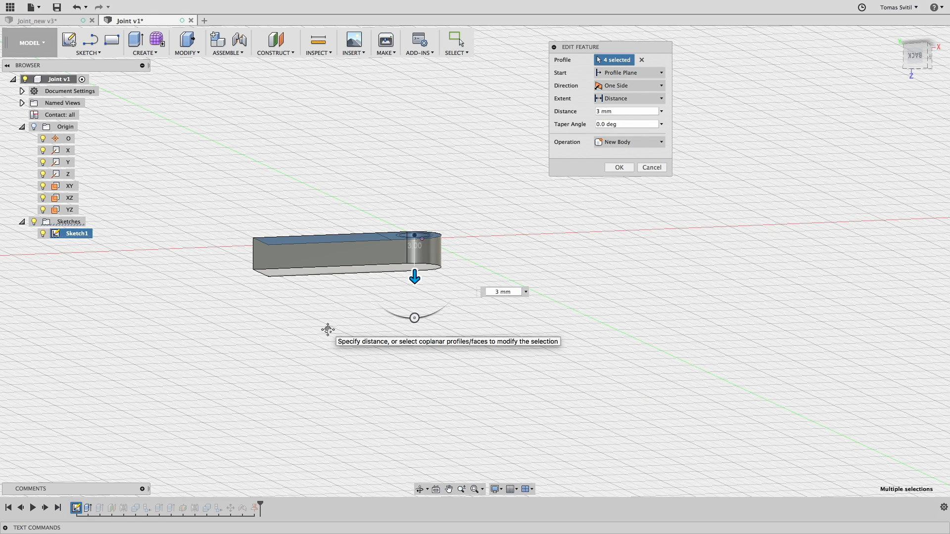
middle_drag(328, 332, 357, 365)
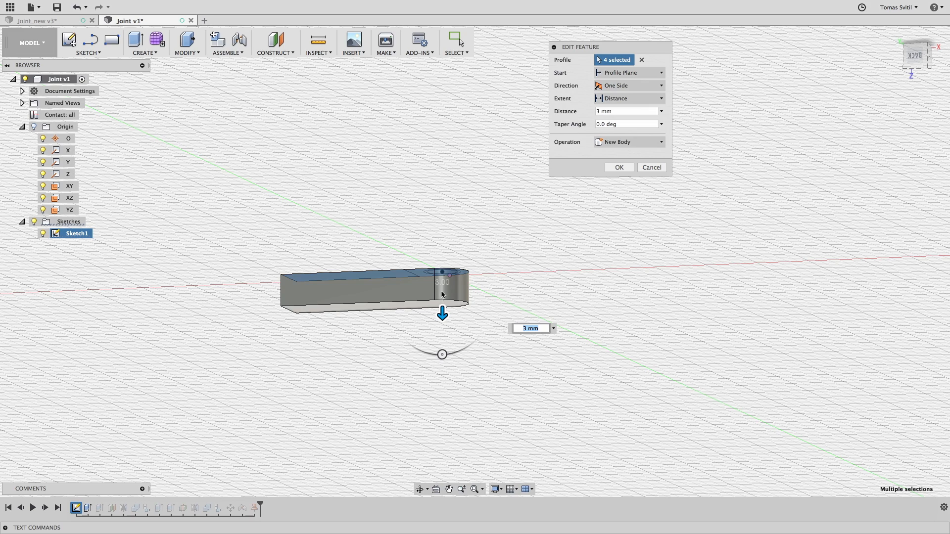
click(631, 112)
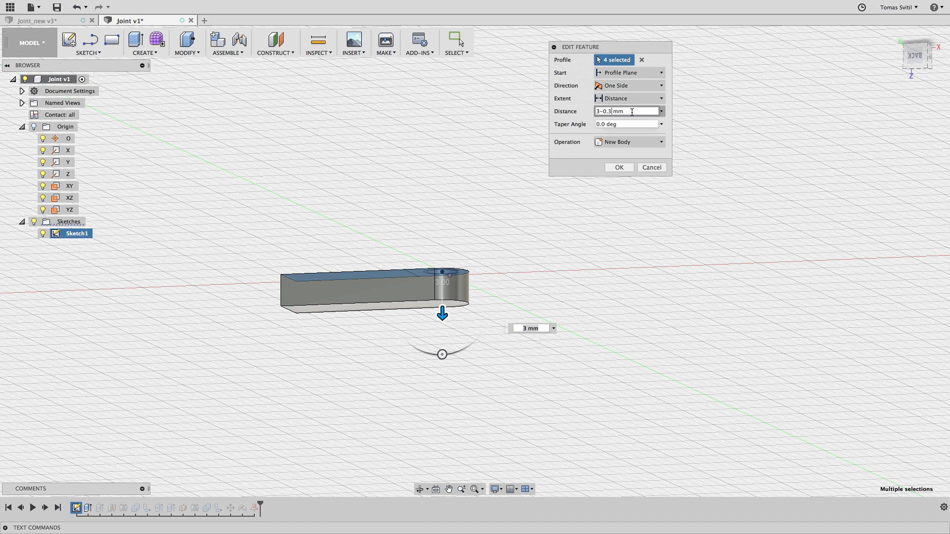
text(-0.3)
click(619, 167)
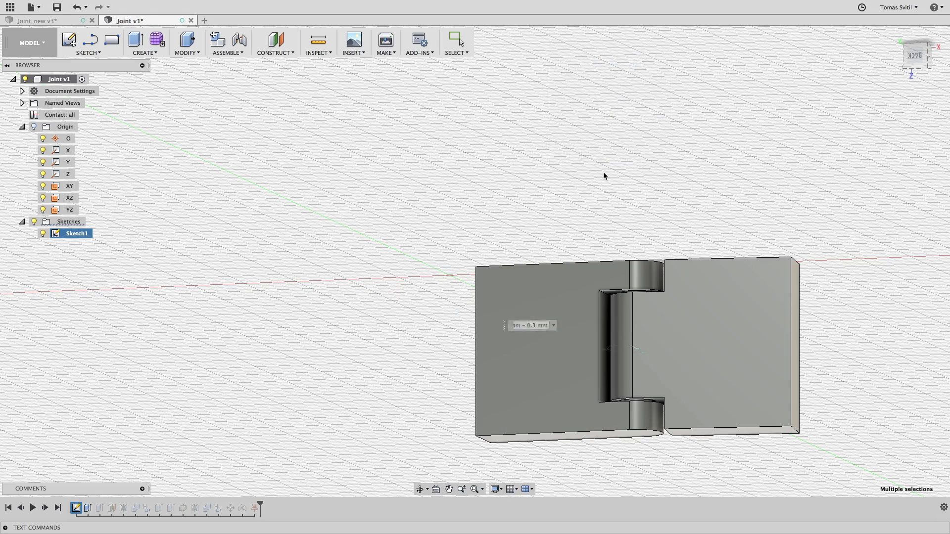
Swing Component2 around the pin to check the knuckle clearance, and compare the model with the Joint_new v3 design
shift+middle_drag(663, 356, 616, 269)
drag(723, 342, 693, 341)
shift+middle_drag(693, 341, 758, 330)
shift+middle_drag(794, 395, 730, 397)
shift+middle_drag(696, 356, 738, 349)
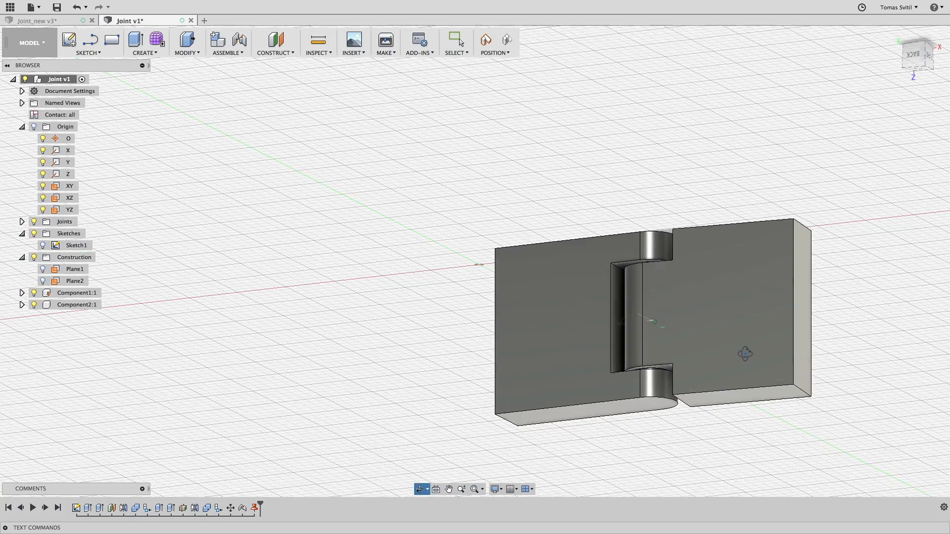
click(72, 18)
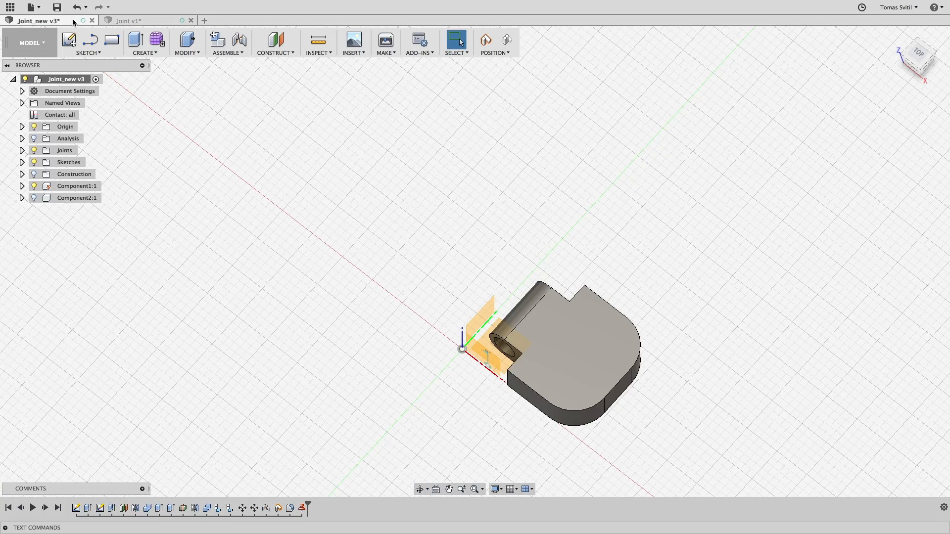
click(125, 19)
Fillet the four outer corner edges of the two hinge halves with a constant radius of 4.50 mm
shift+middle_drag(649, 320, 721, 343)
shift+click(601, 401)
shift+middle_drag(653, 374, 695, 356)
shift+click(617, 374)
shift+middle_drag(616, 276, 611, 361)
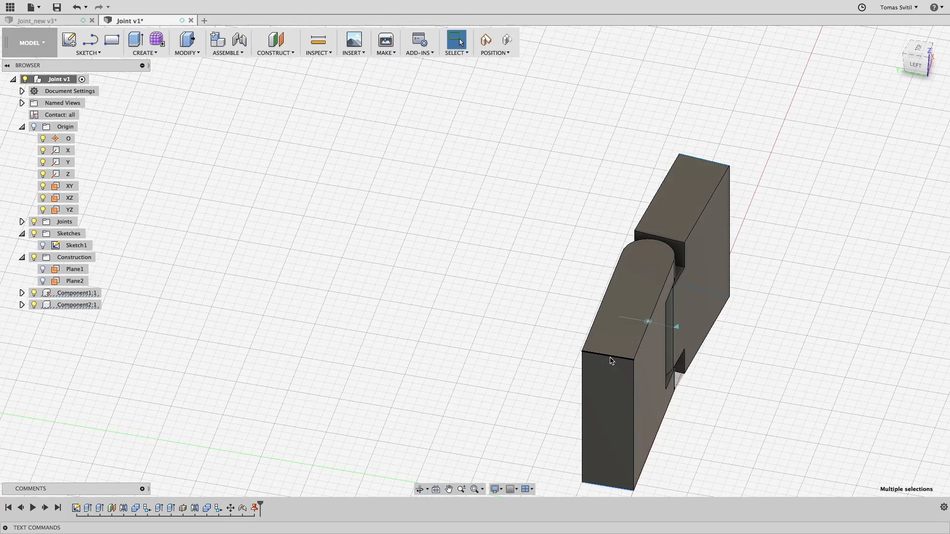
shift+click(612, 357)
shift+middle_drag(649, 284, 702, 210)
click(196, 54)
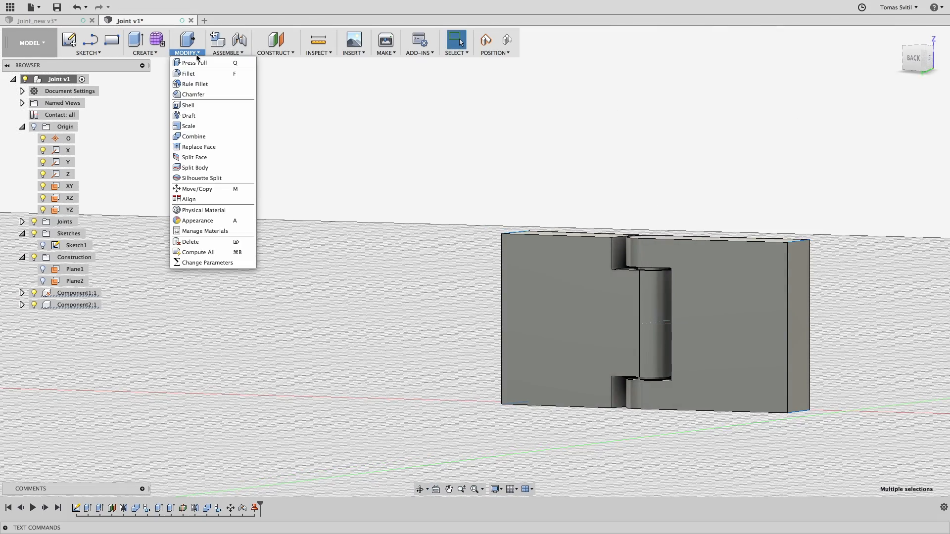
click(194, 74)
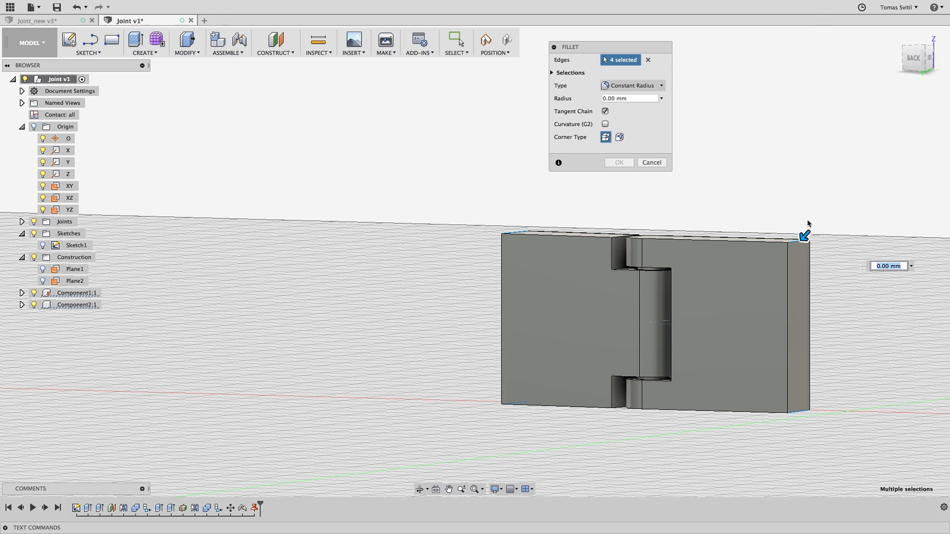
drag(802, 235, 792, 250)
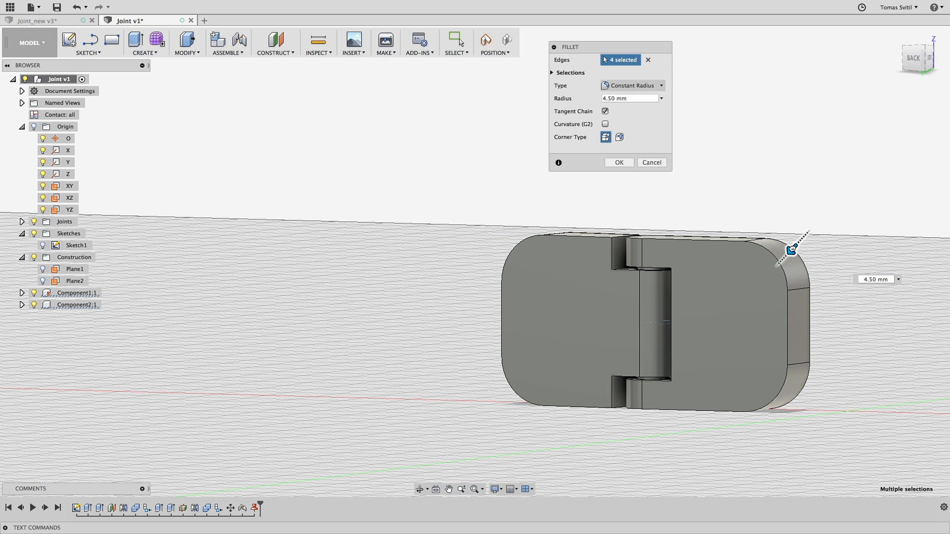
shift+middle_drag(765, 292, 779, 276)
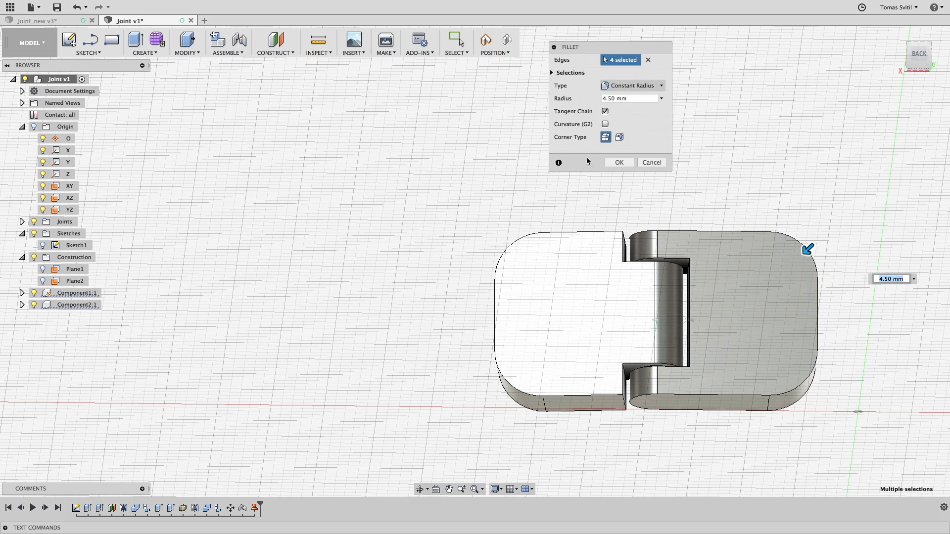
click(617, 164)
Swing Component2 around the pin and examine the gap between the hinge halves from the underside
shift+middle_drag(850, 407, 837, 384)
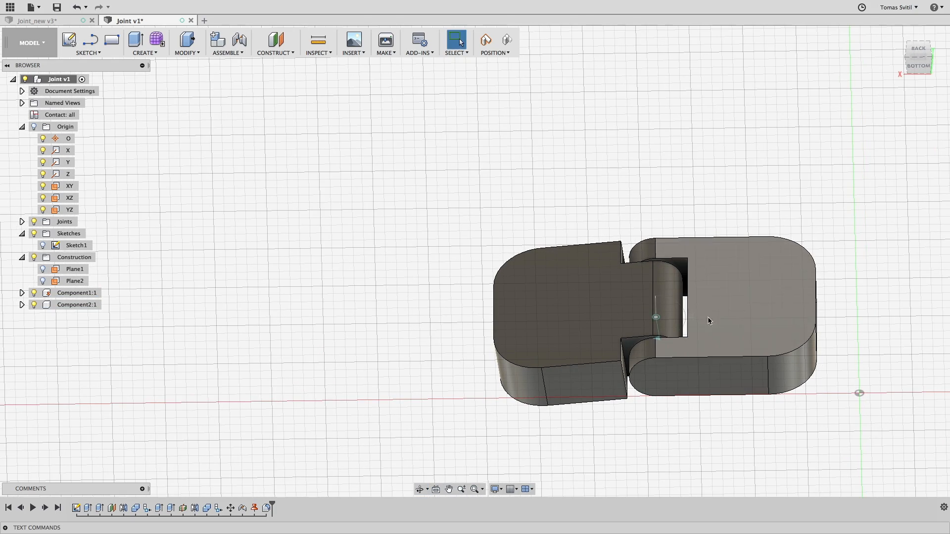
drag(576, 333, 574, 359)
shift+middle_drag(682, 416, 693, 395)
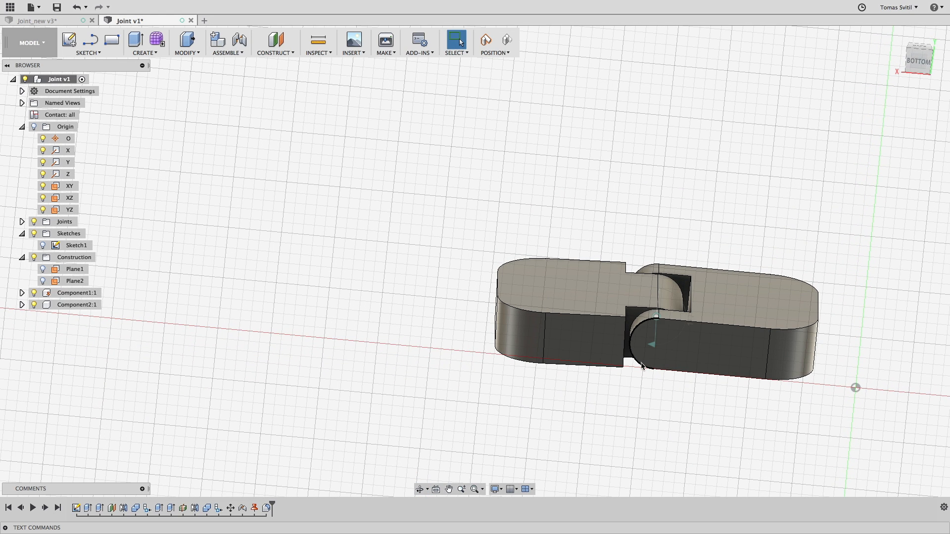
scroll(687, 396, down, 2)
scroll(677, 384, up, 2)
middle_drag(676, 385, 684, 349)
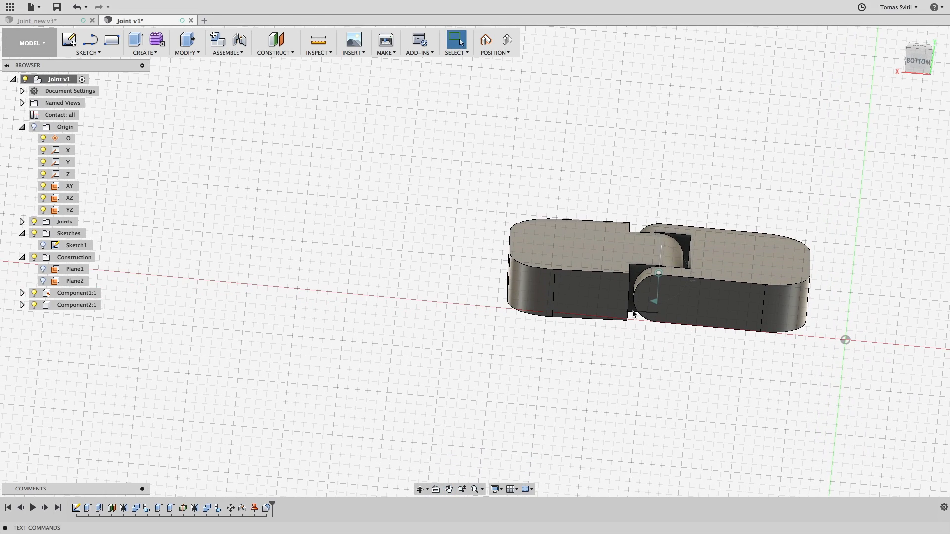
Try to select both hinge halves together for 3D printing, then cancel the 3D Print command
click(919, 61)
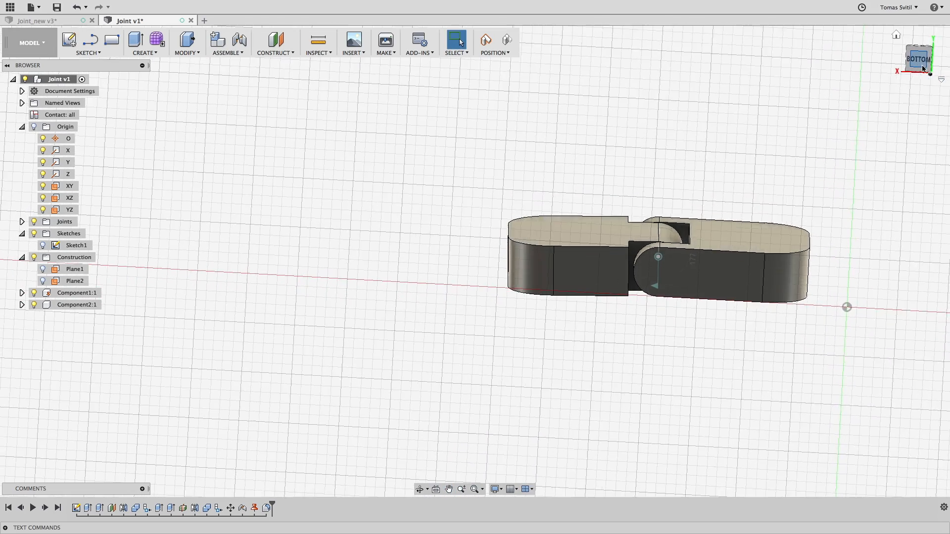
drag(551, 251, 550, 252)
shift+middle_drag(606, 107, 567, 182)
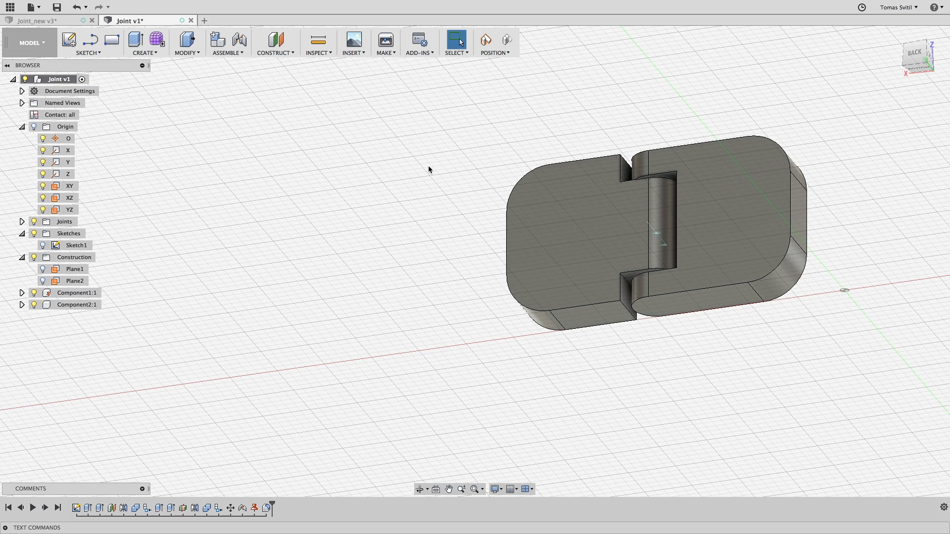
click(386, 41)
drag(867, 91, 421, 458)
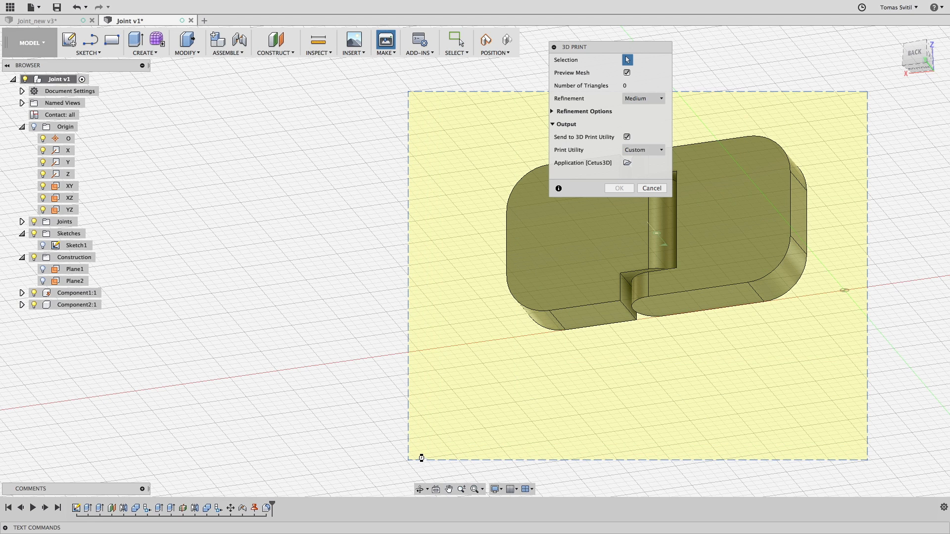
click(595, 324)
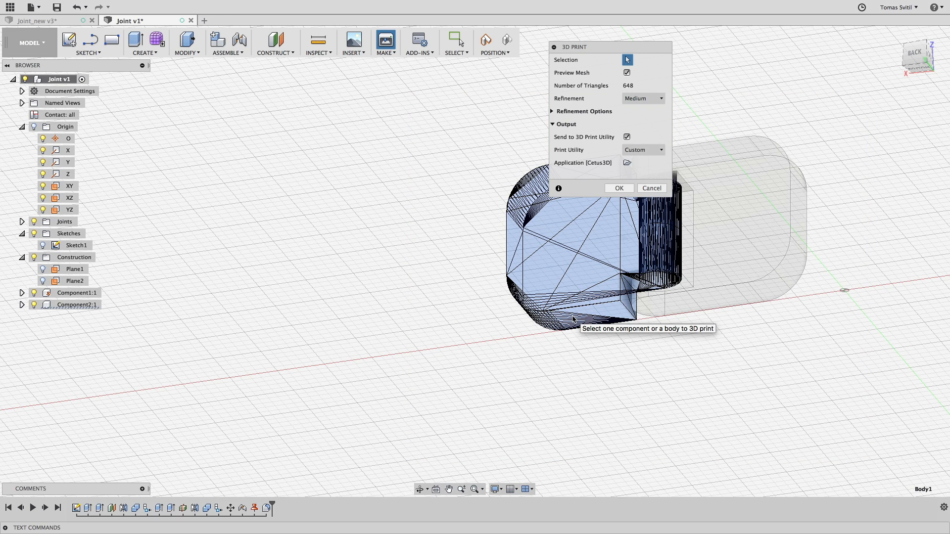
click(651, 188)
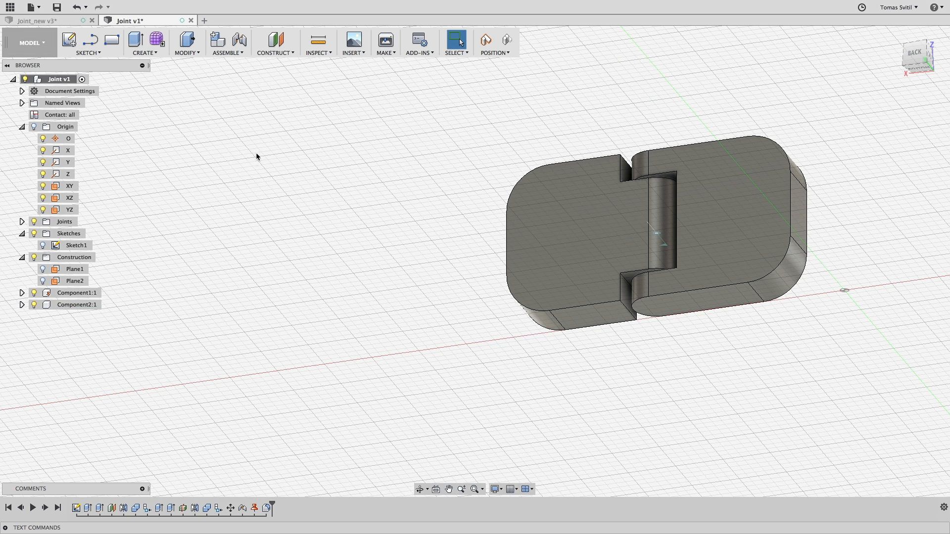
Review the Save As STL options for the whole Joint v1 assembly without exporting it
right_click(52, 81)
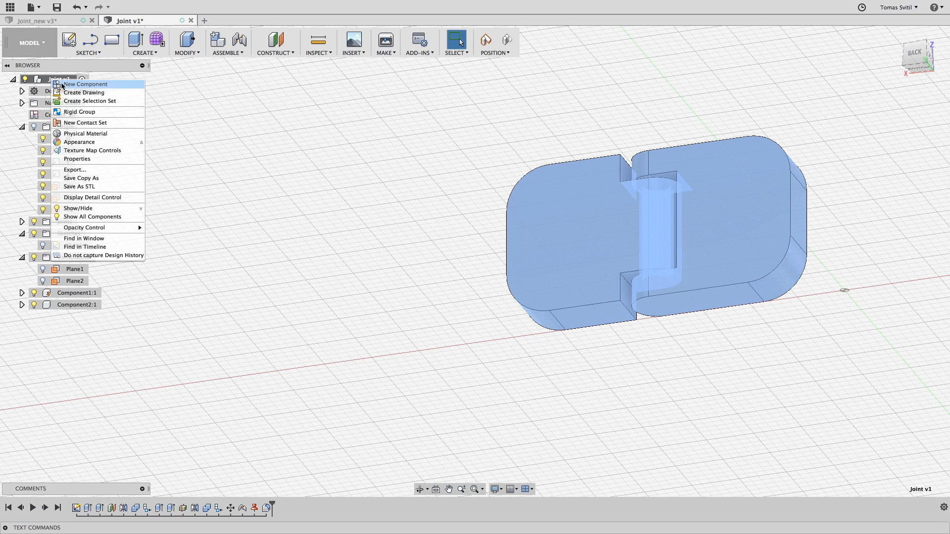
click(82, 186)
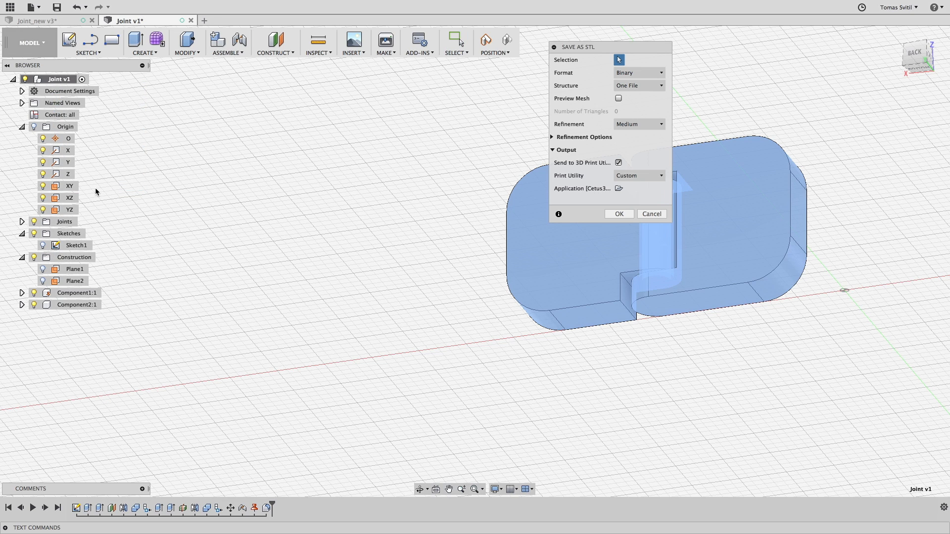
drag(601, 43, 368, 115)
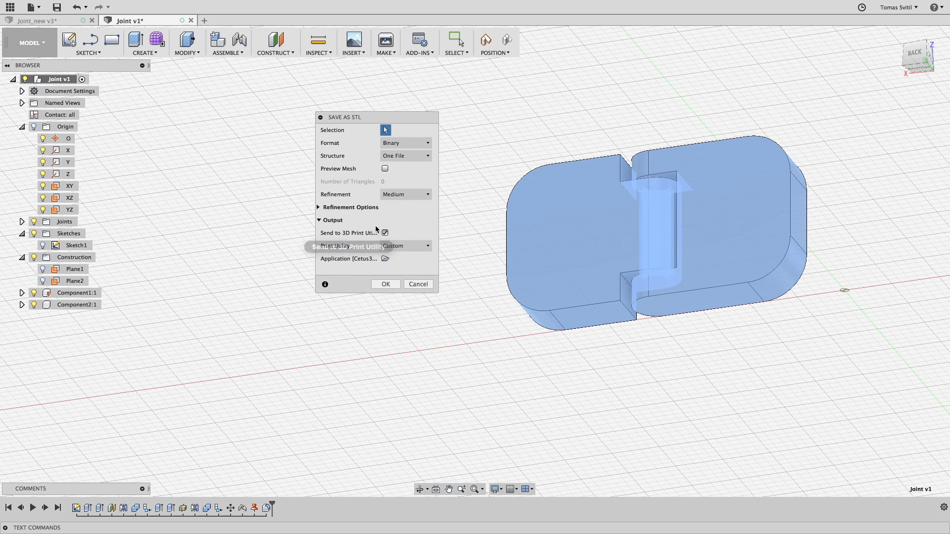
click(419, 285)
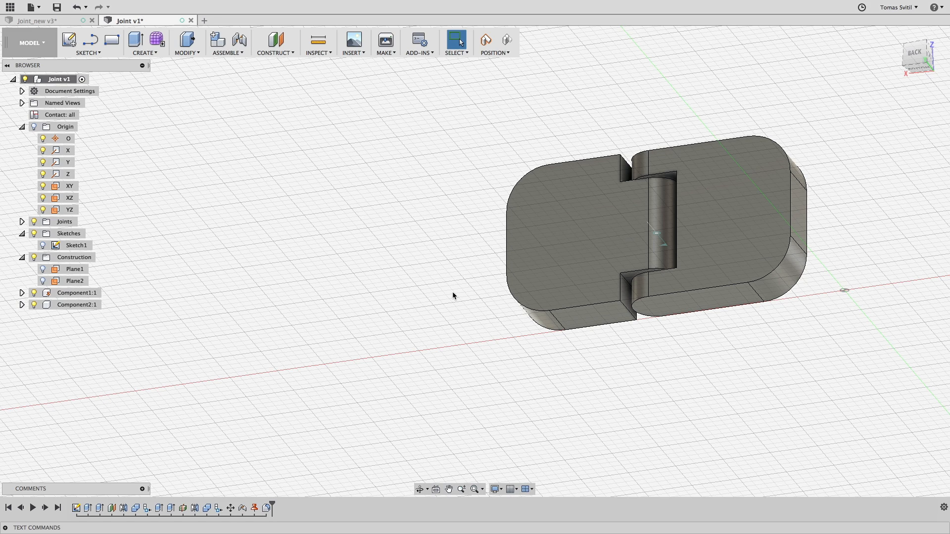
mouse_move(585, 4)
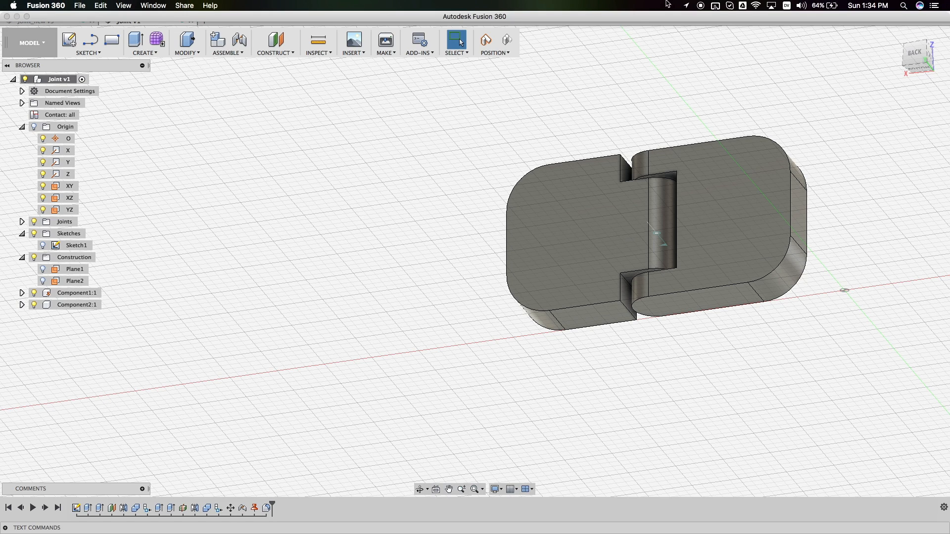